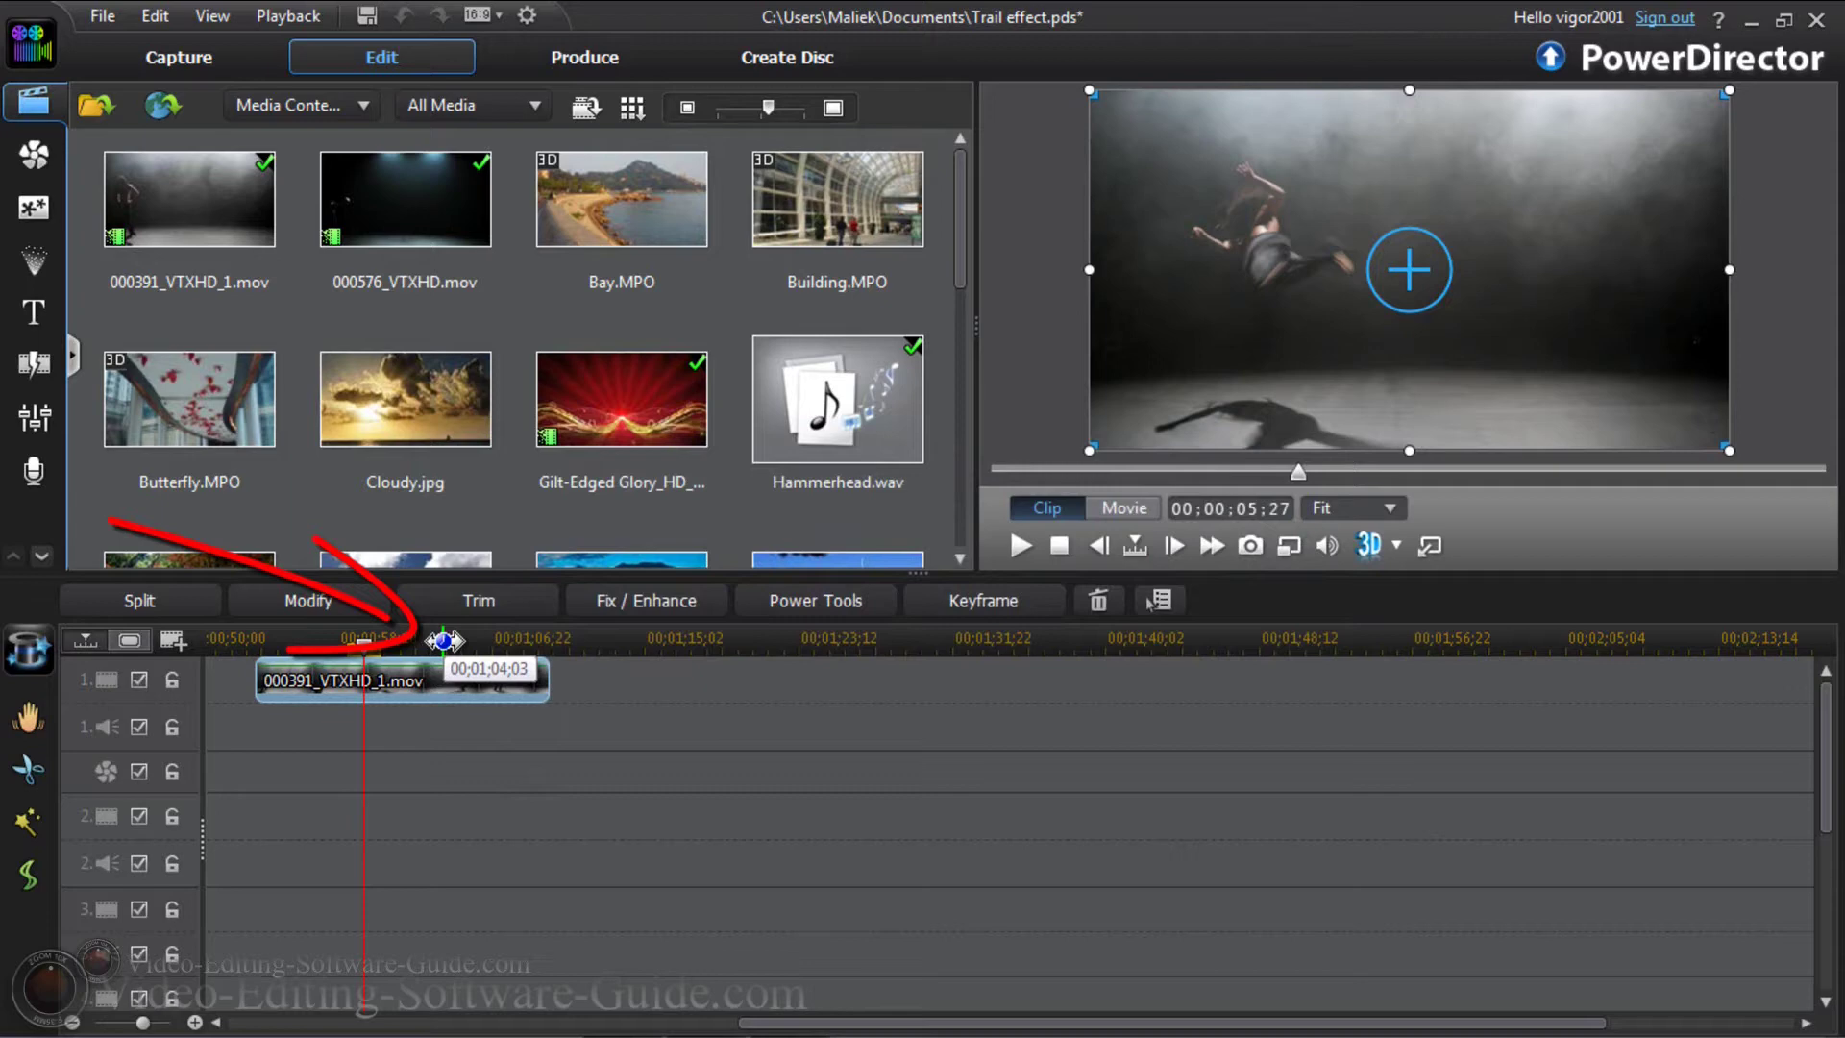
Zoom the timeline so 000391_VTXHD_1.mov (00;00;53;25–00;01;09;28) spans the track and is in view
mouse_move(443, 640)
left_mouse_down()
mouse_move(639, 661)
mouse_move(1561, 654)
left_mouse_up()
left_click_drag(1446, 1021, 1387, 1028)
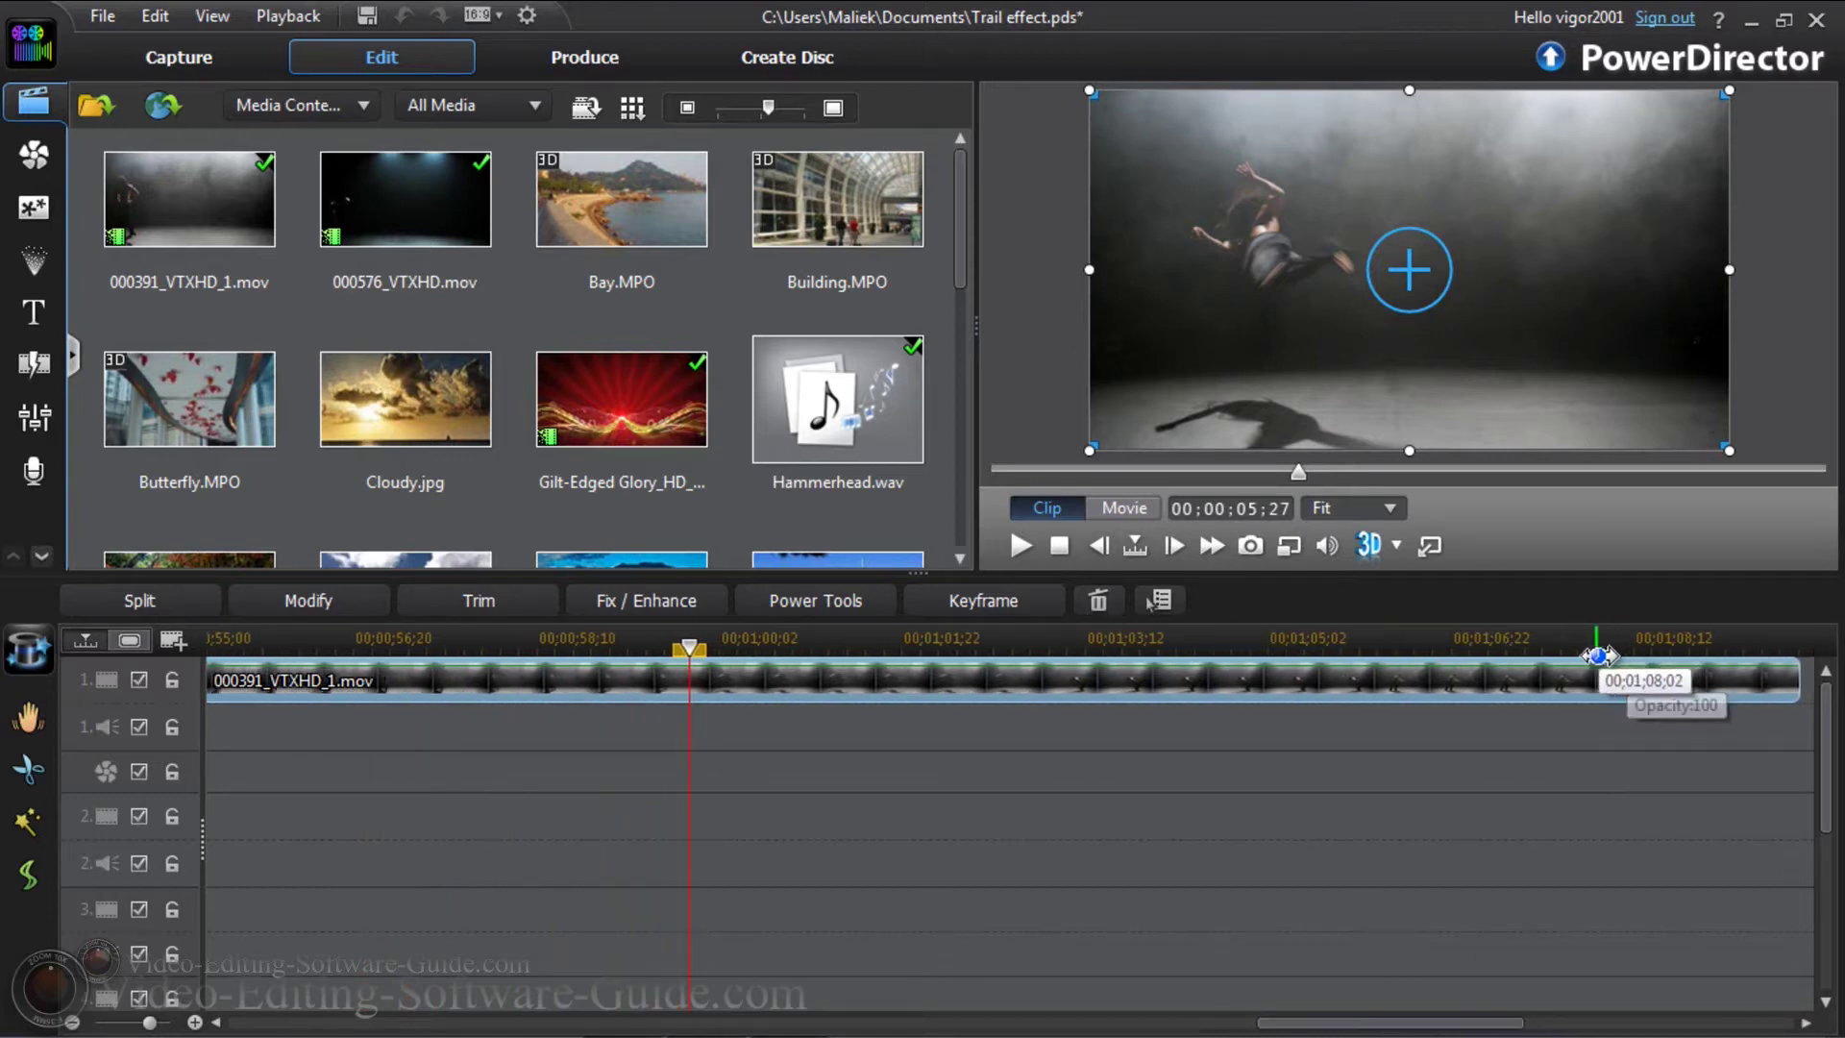
left_click_drag(1577, 647, 1507, 648)
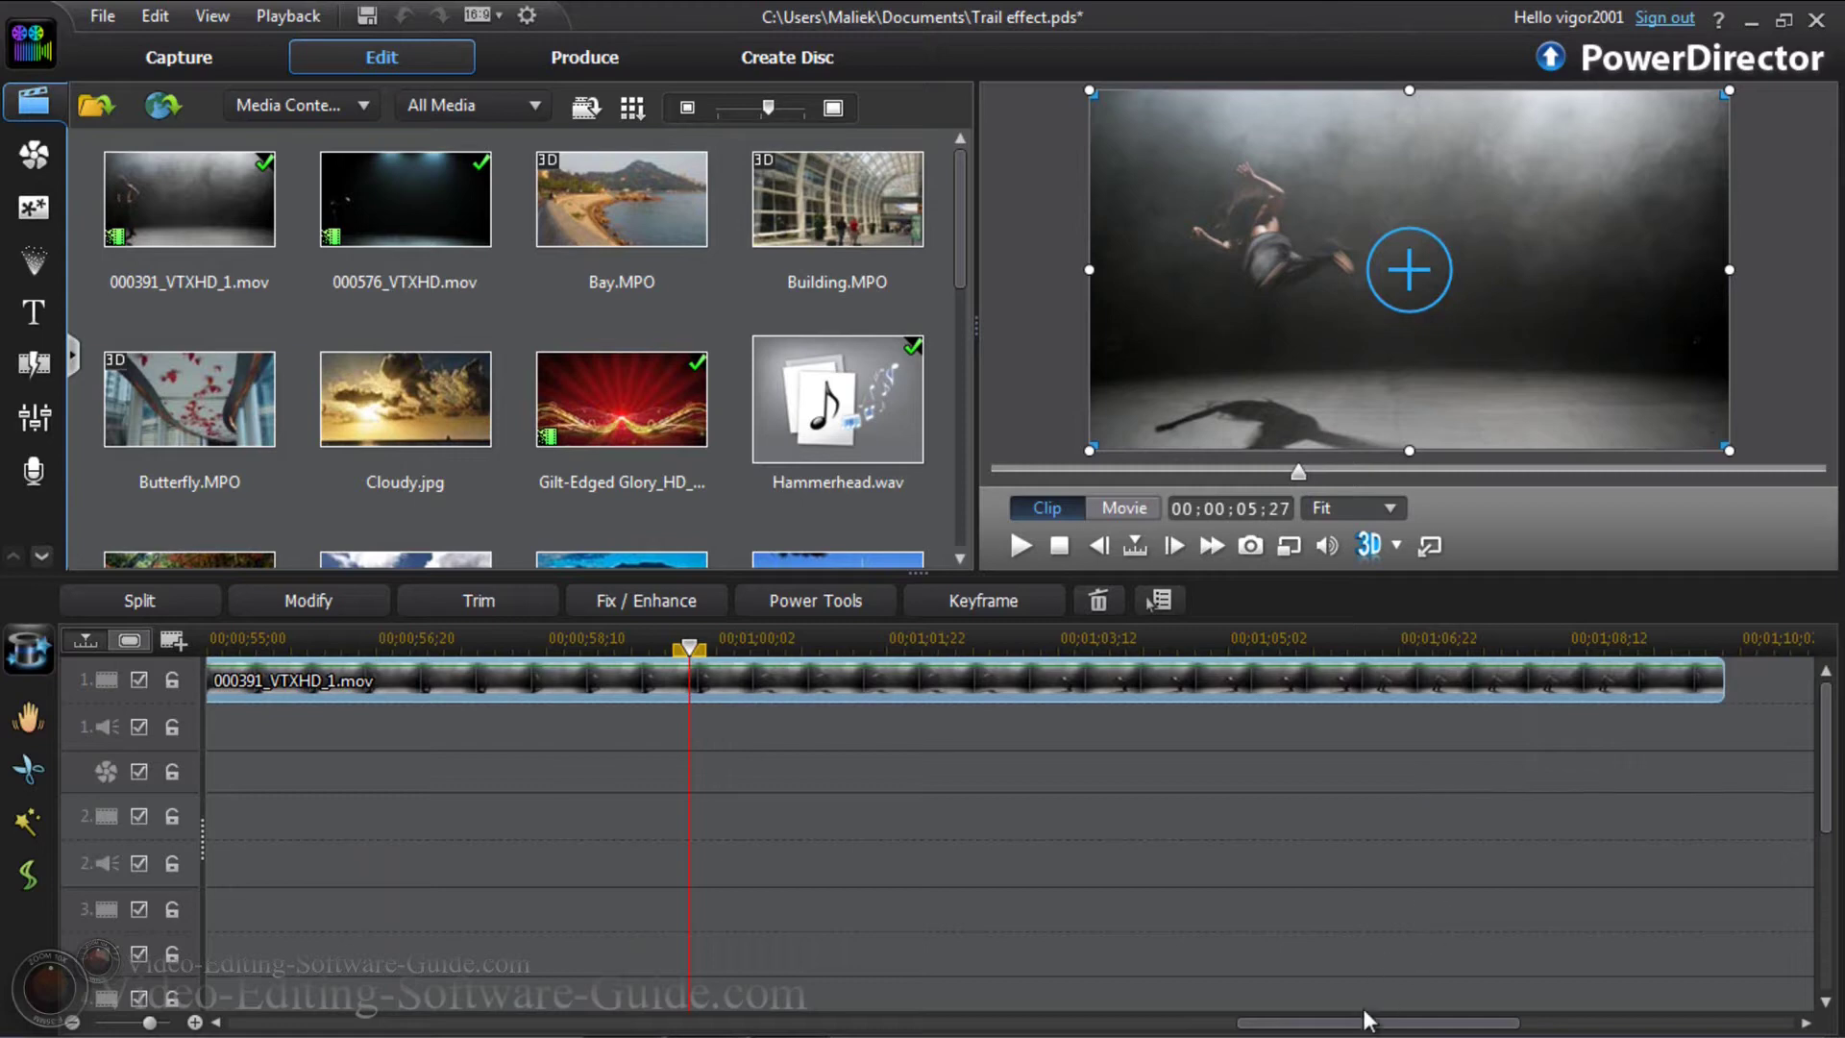
left_click_drag(1368, 1019, 1346, 1035)
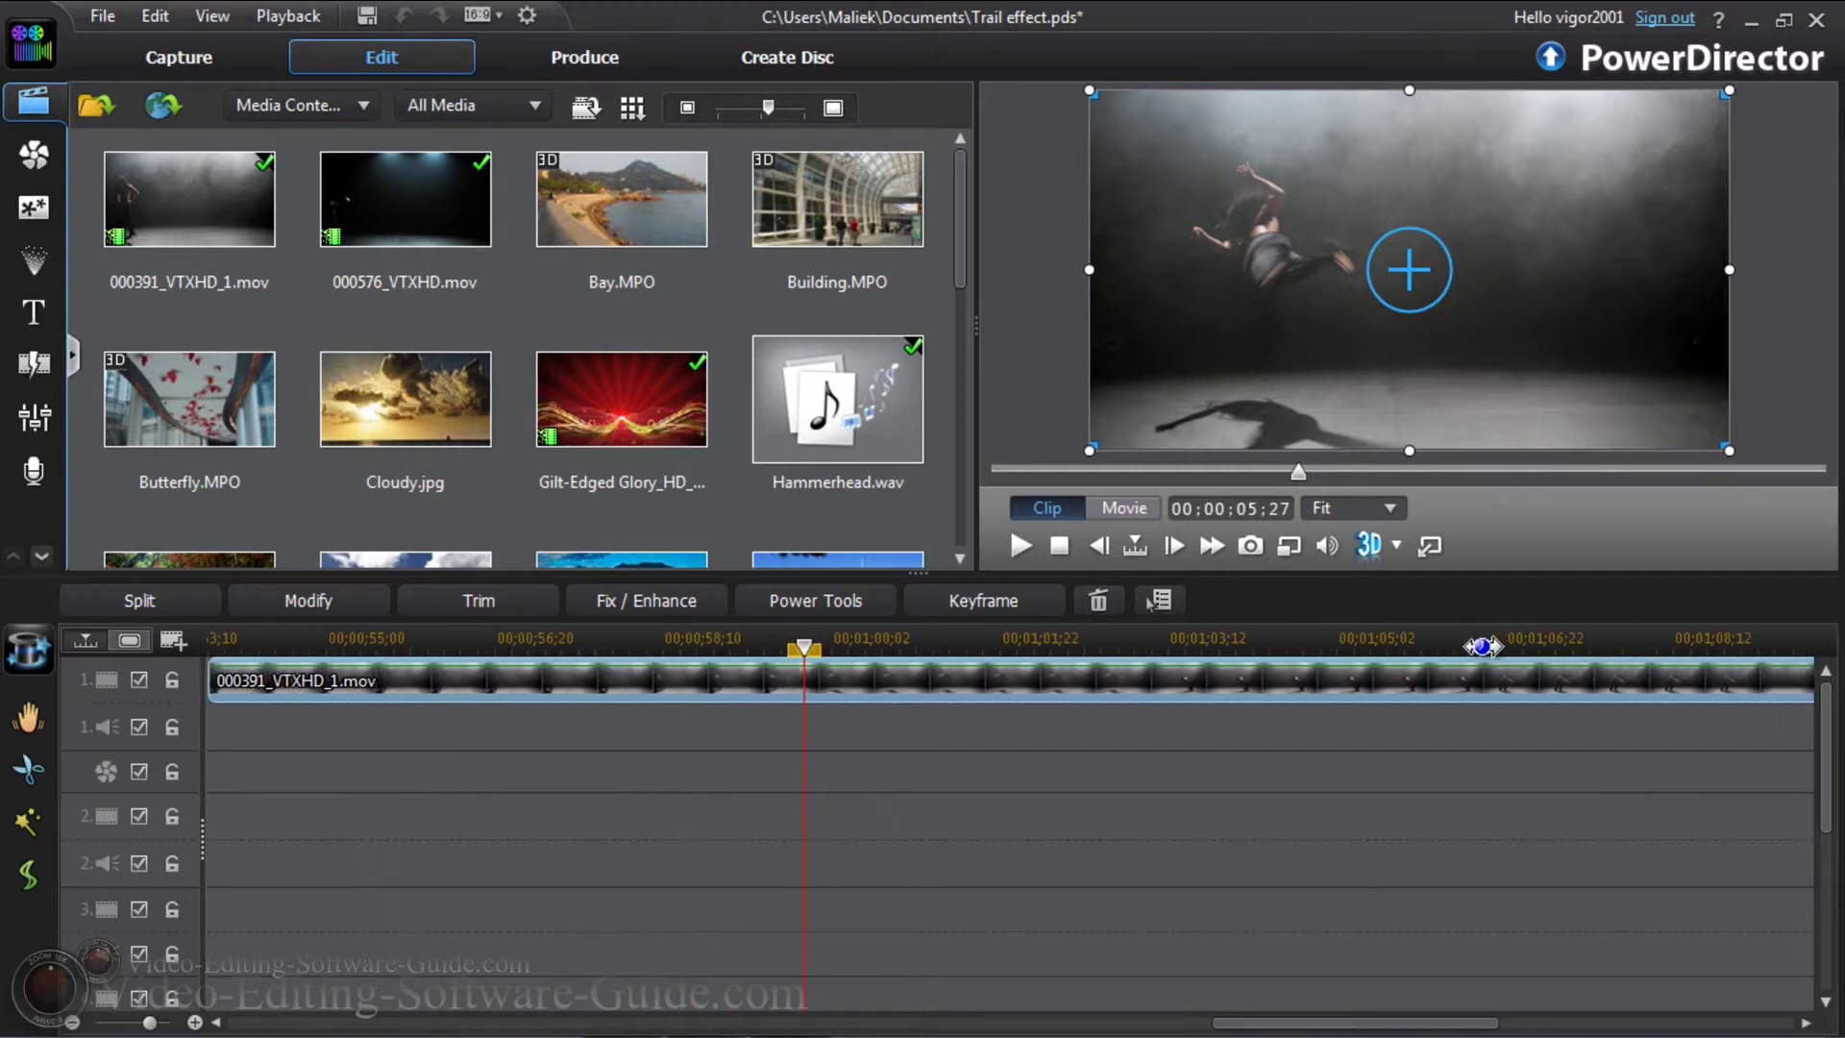
left_click_drag(1483, 646, 1490, 646)
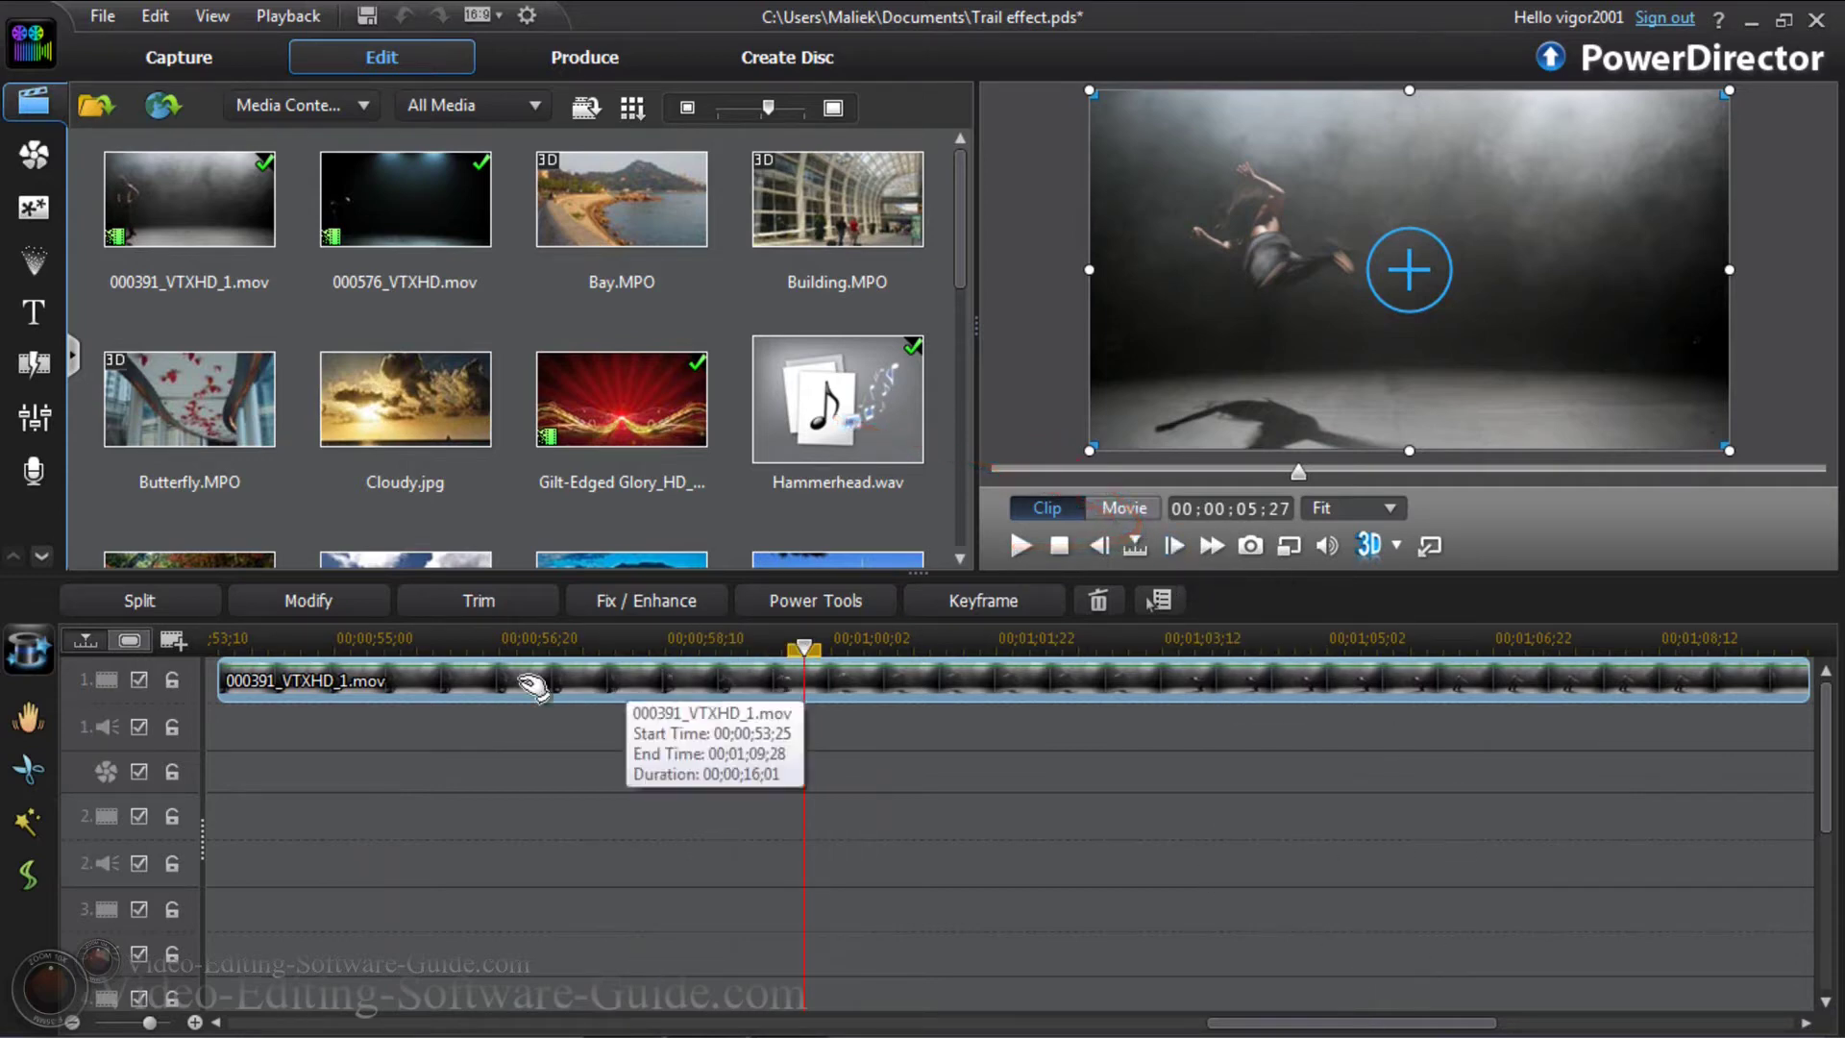
Play the dancer clip from its start and stop on the mid-leap frame at 00:00:05:25
left_click(252, 680)
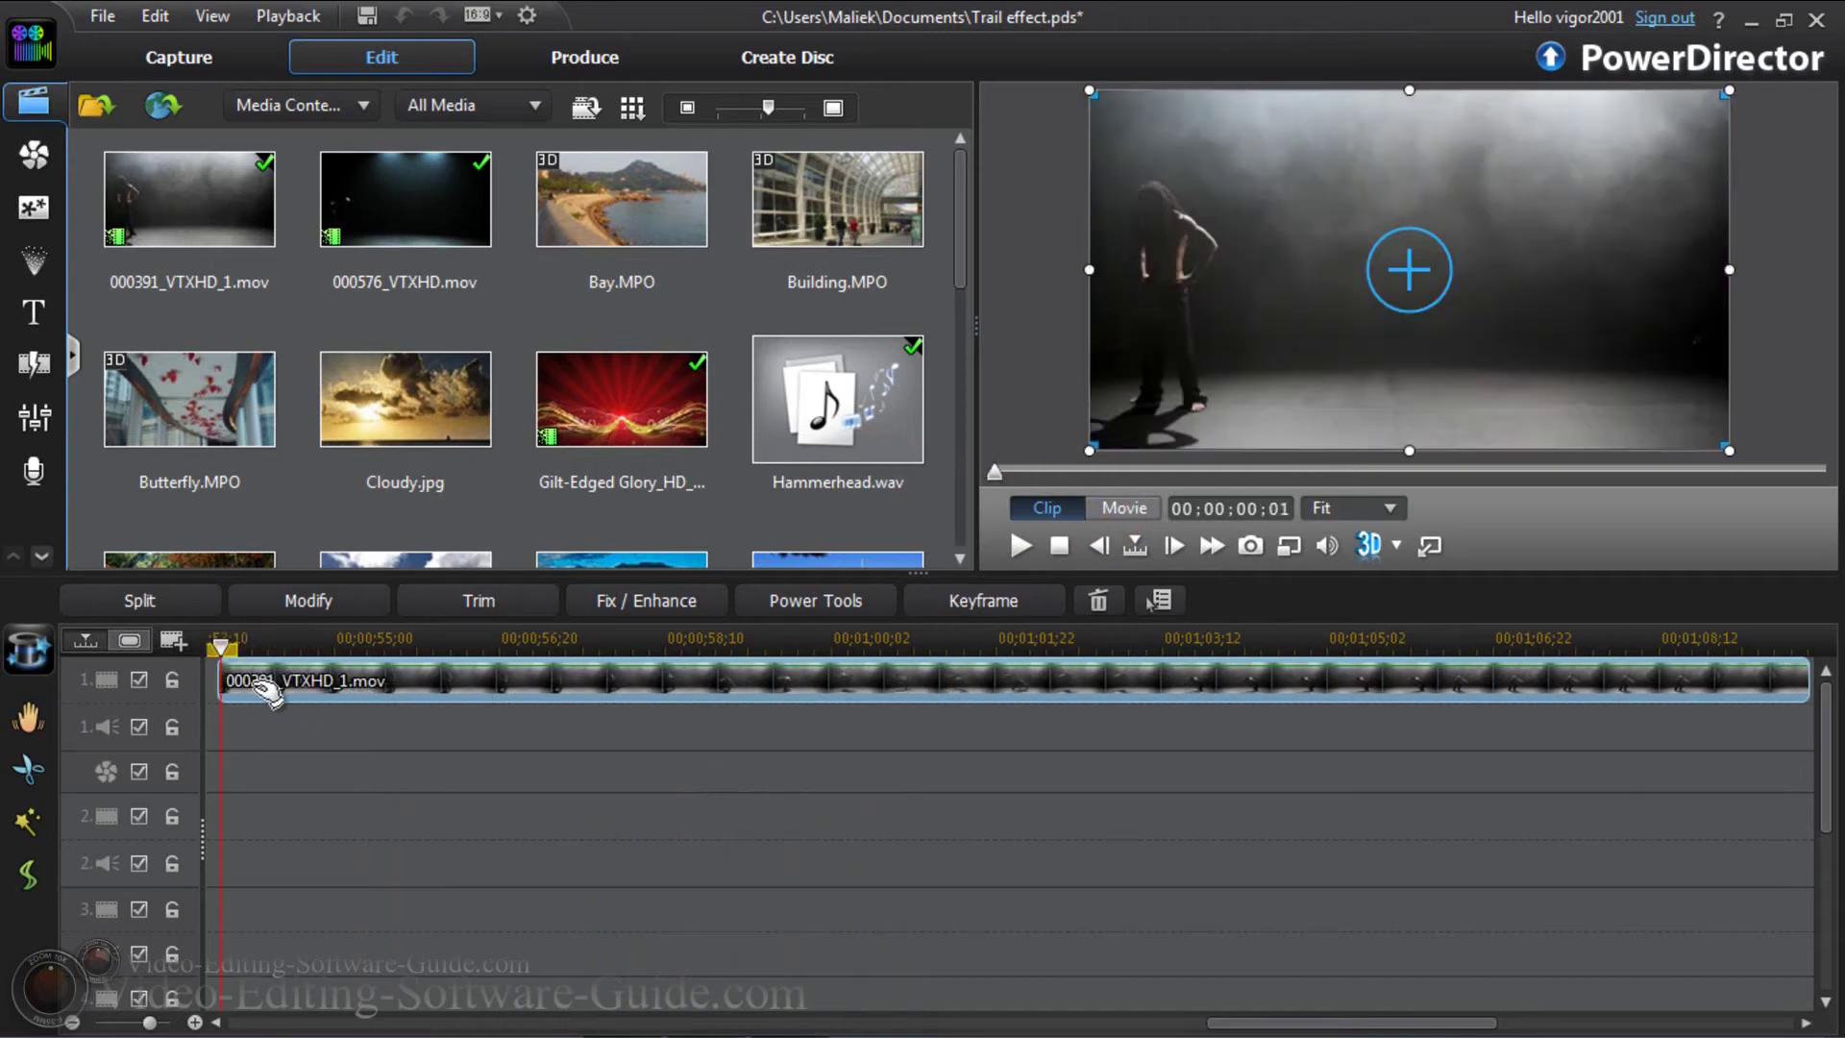
left_click_drag(264, 688, 268, 687)
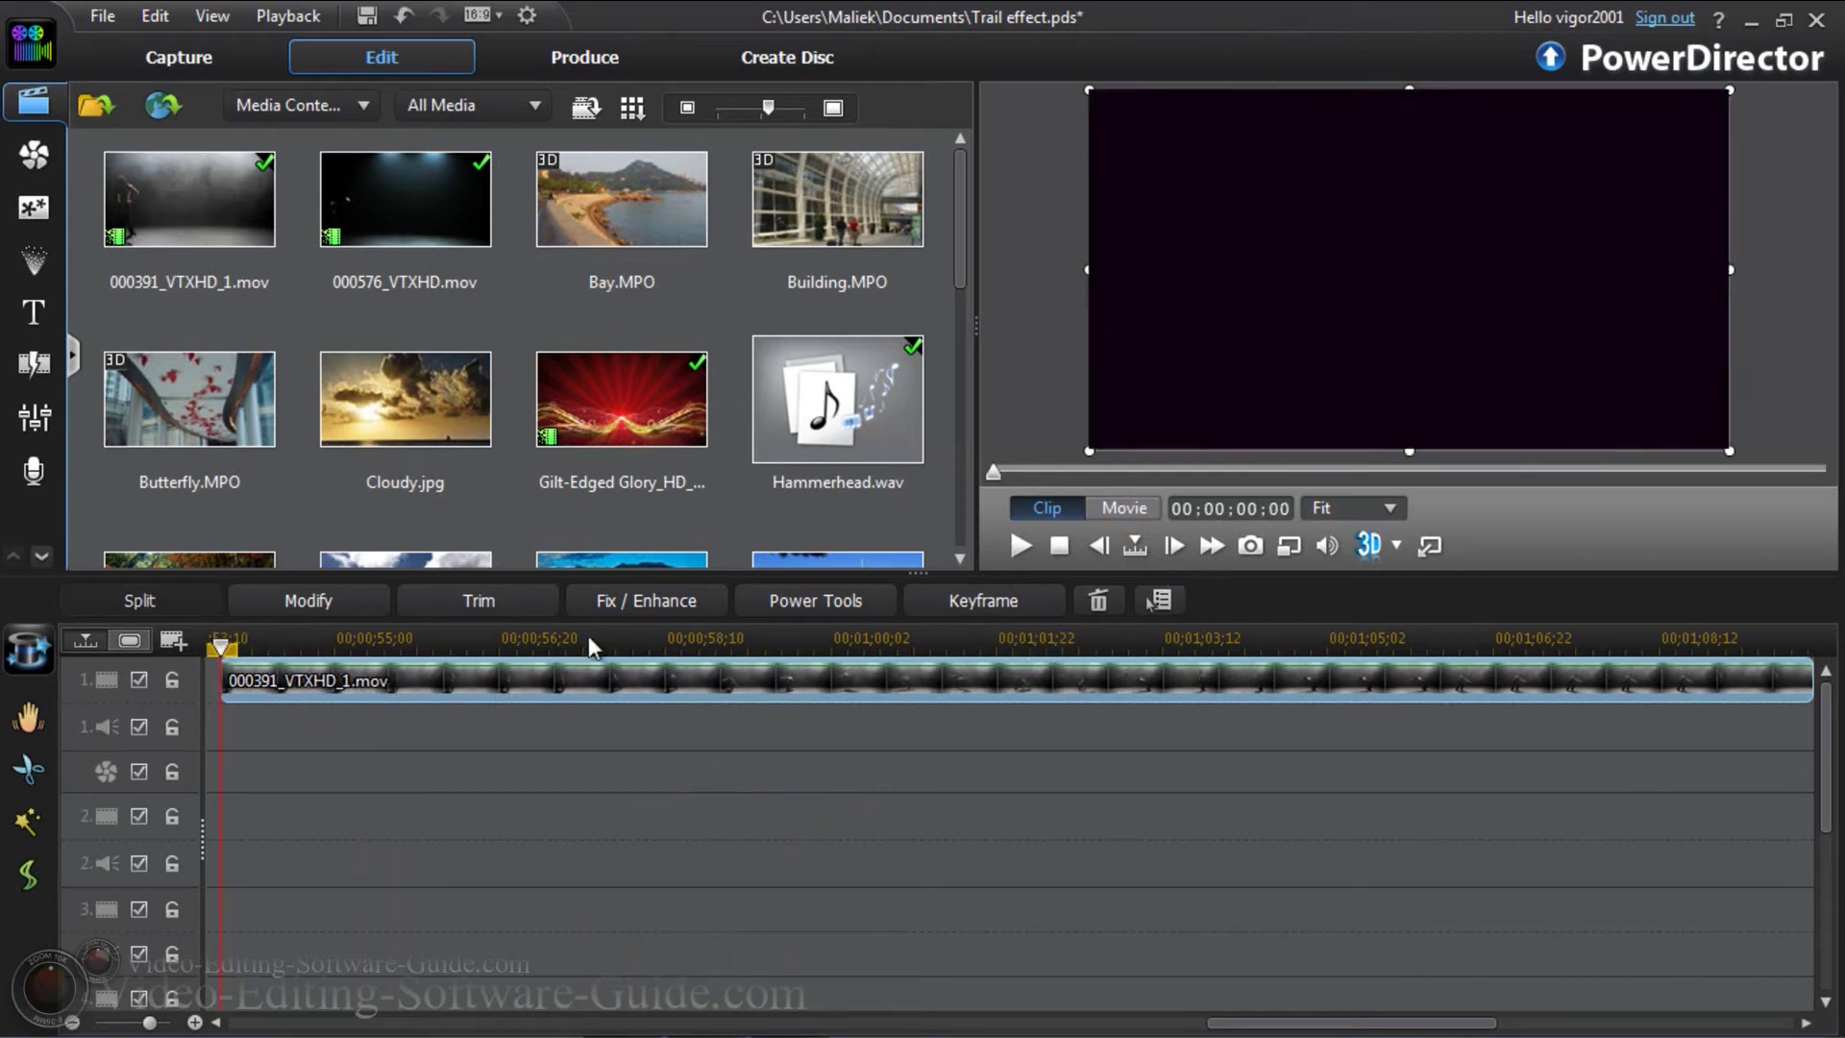
left_click(1021, 546)
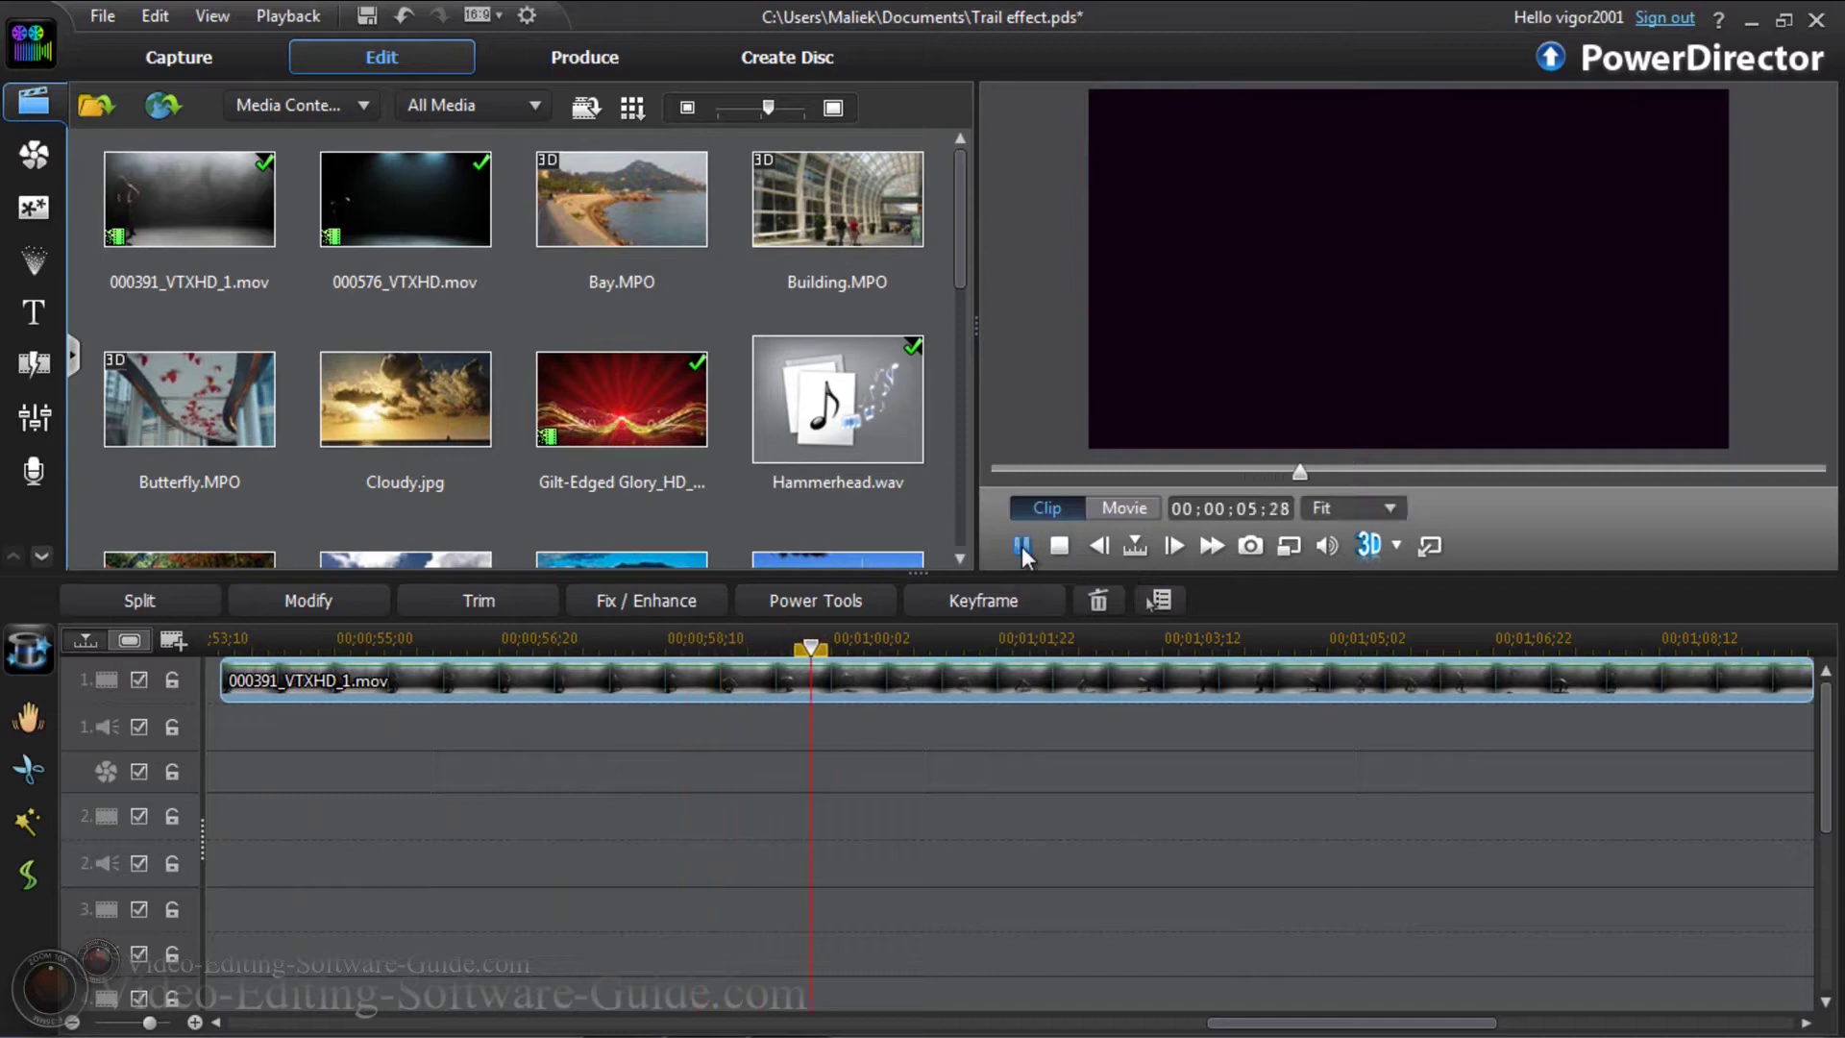
left_click(1023, 546)
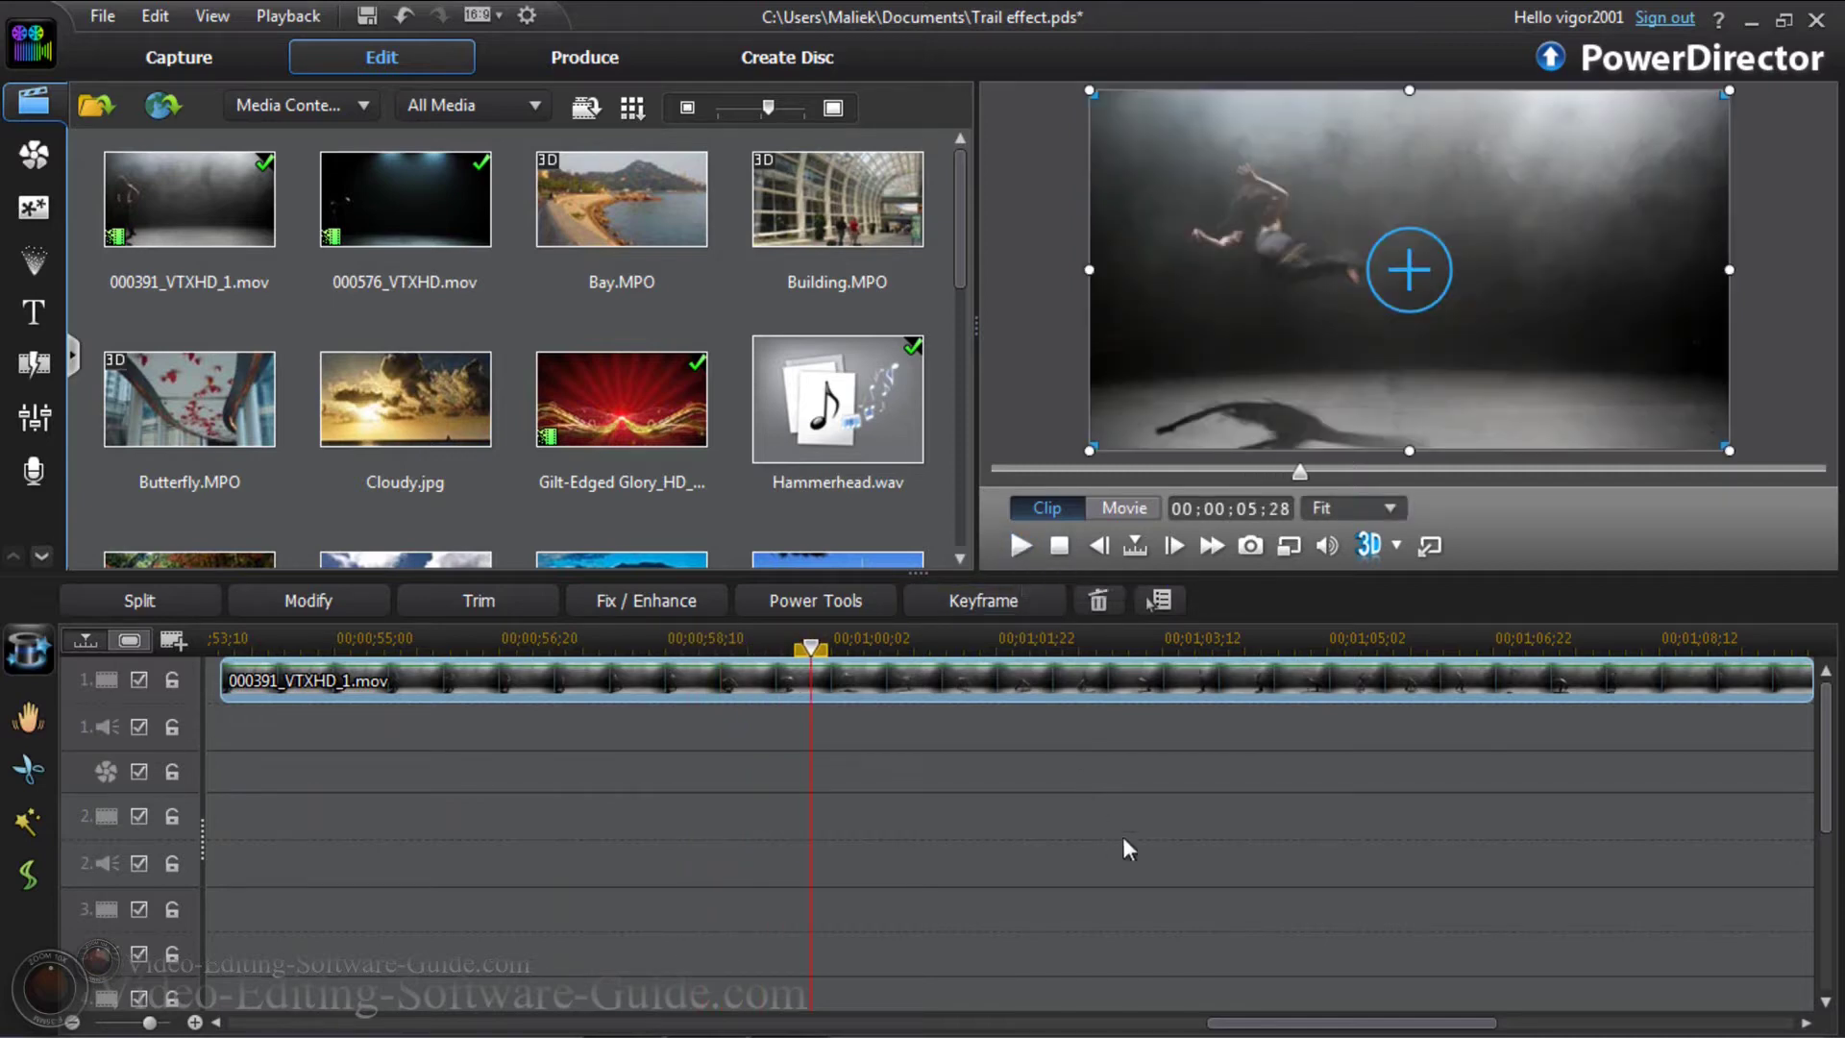
left_click(1099, 548)
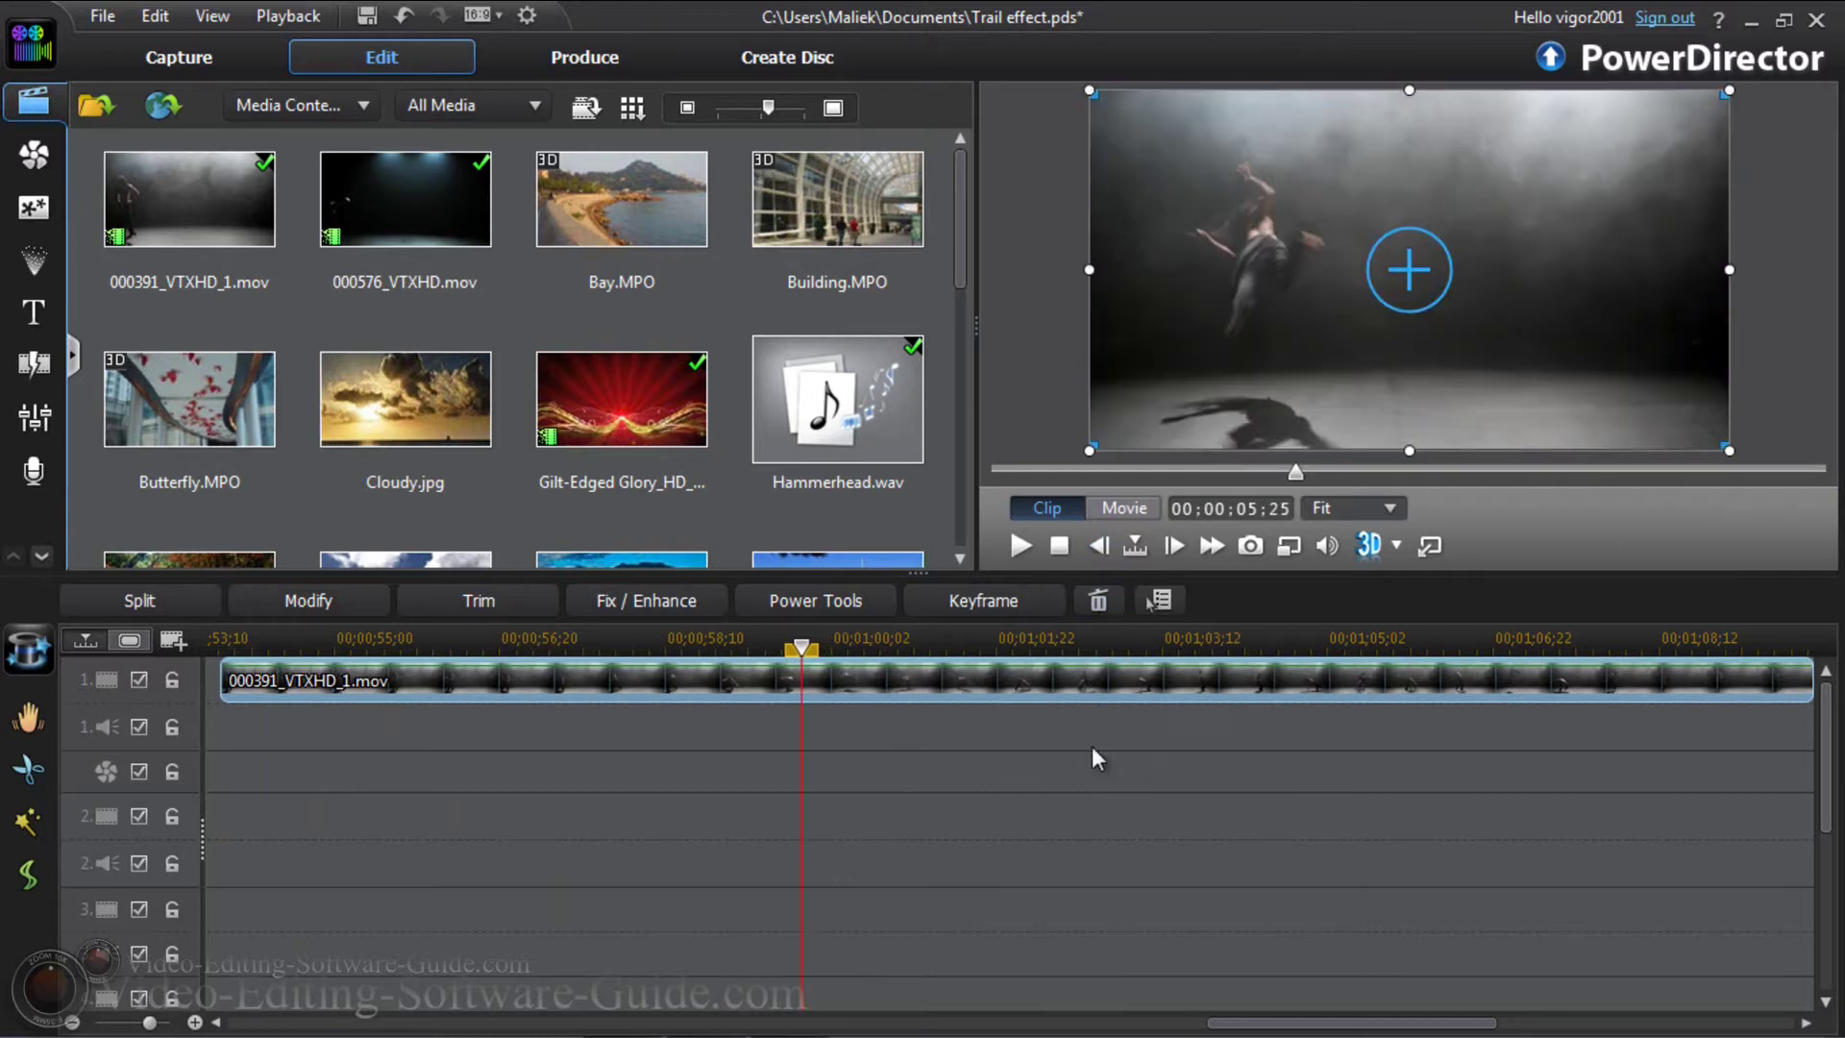
left_click(1093, 807)
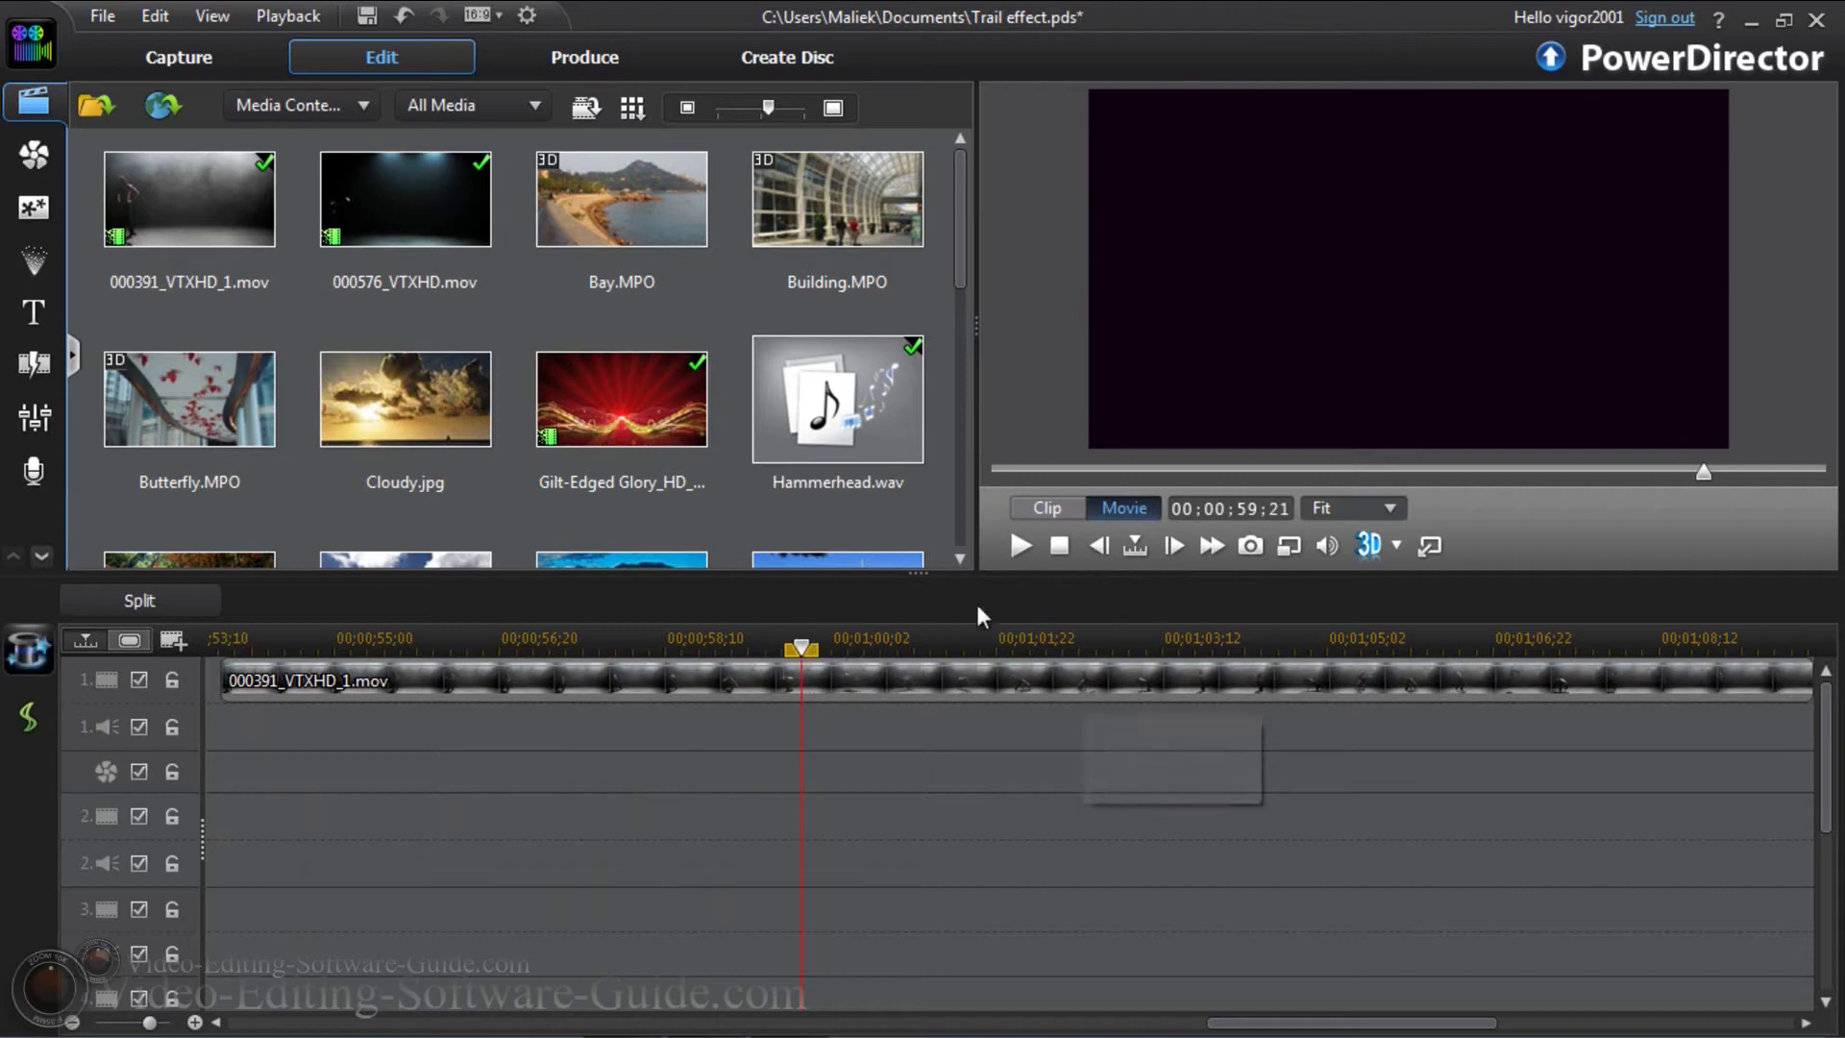
left_click(1038, 510)
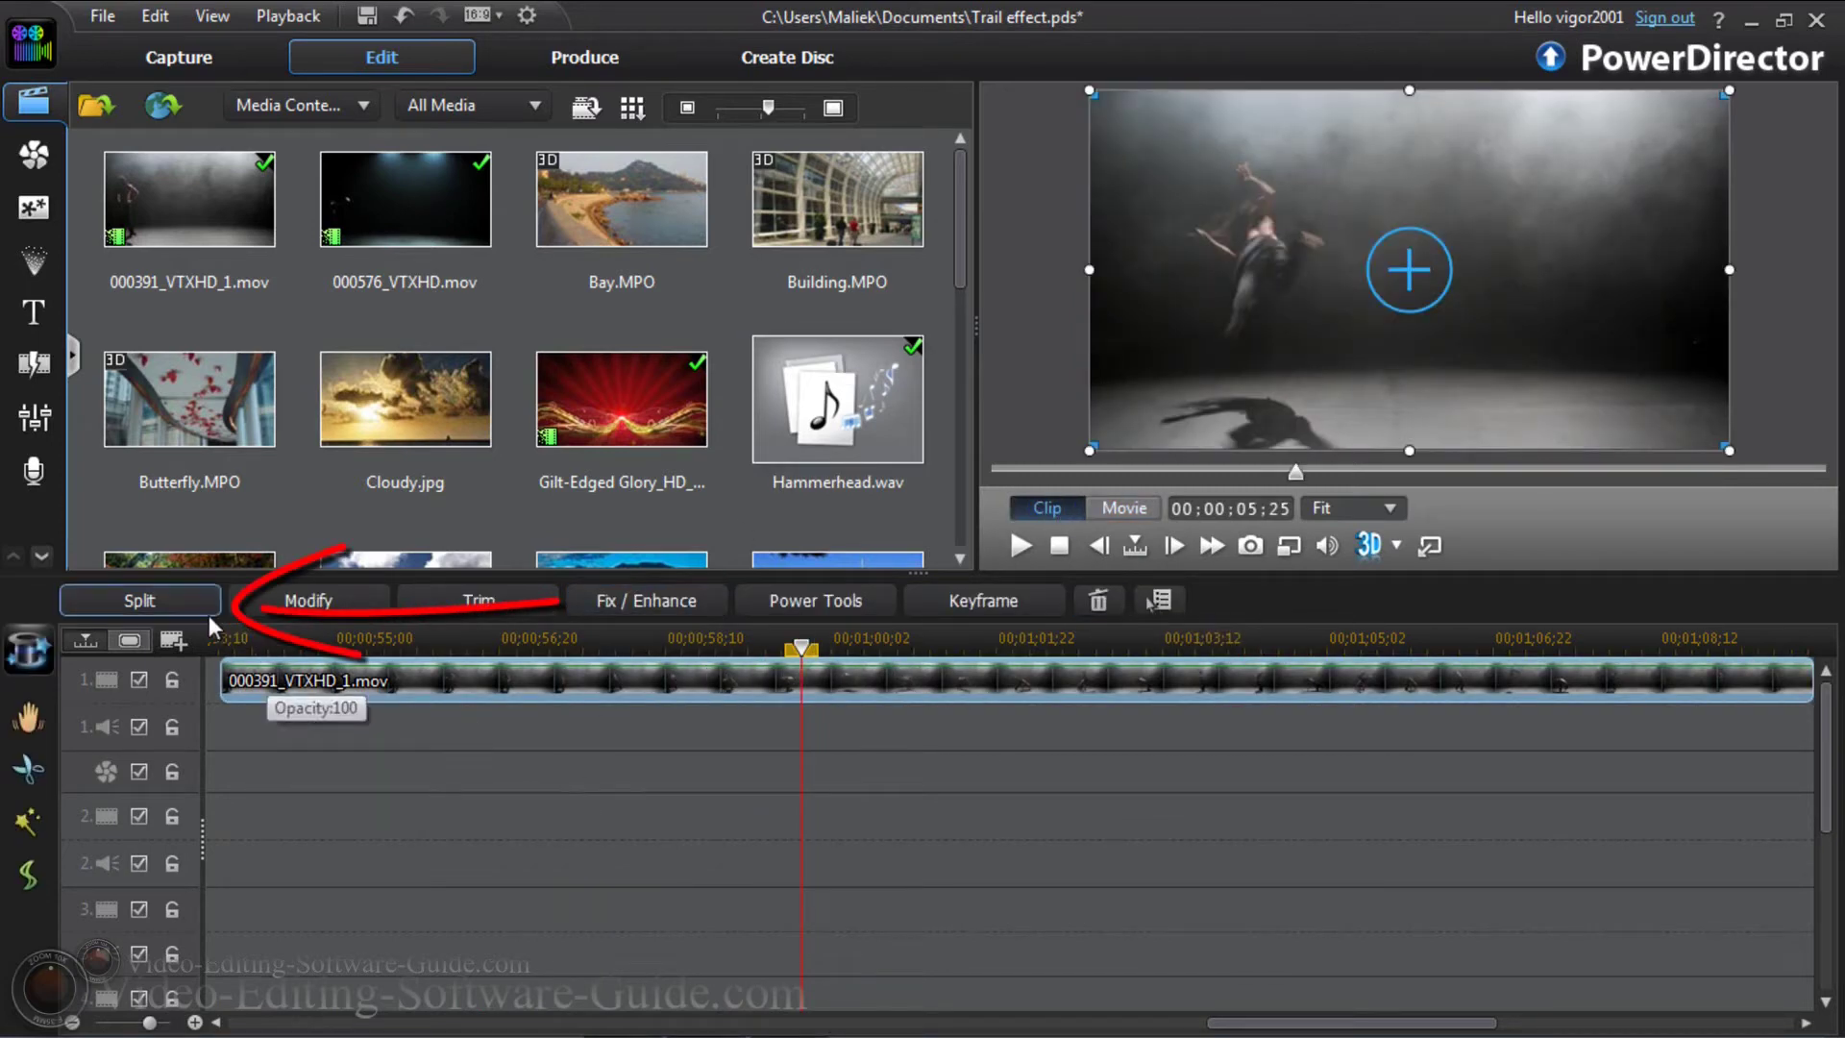
Split the dancer clip at the leap frame and save that frame as SnapShot
left_click(176, 606)
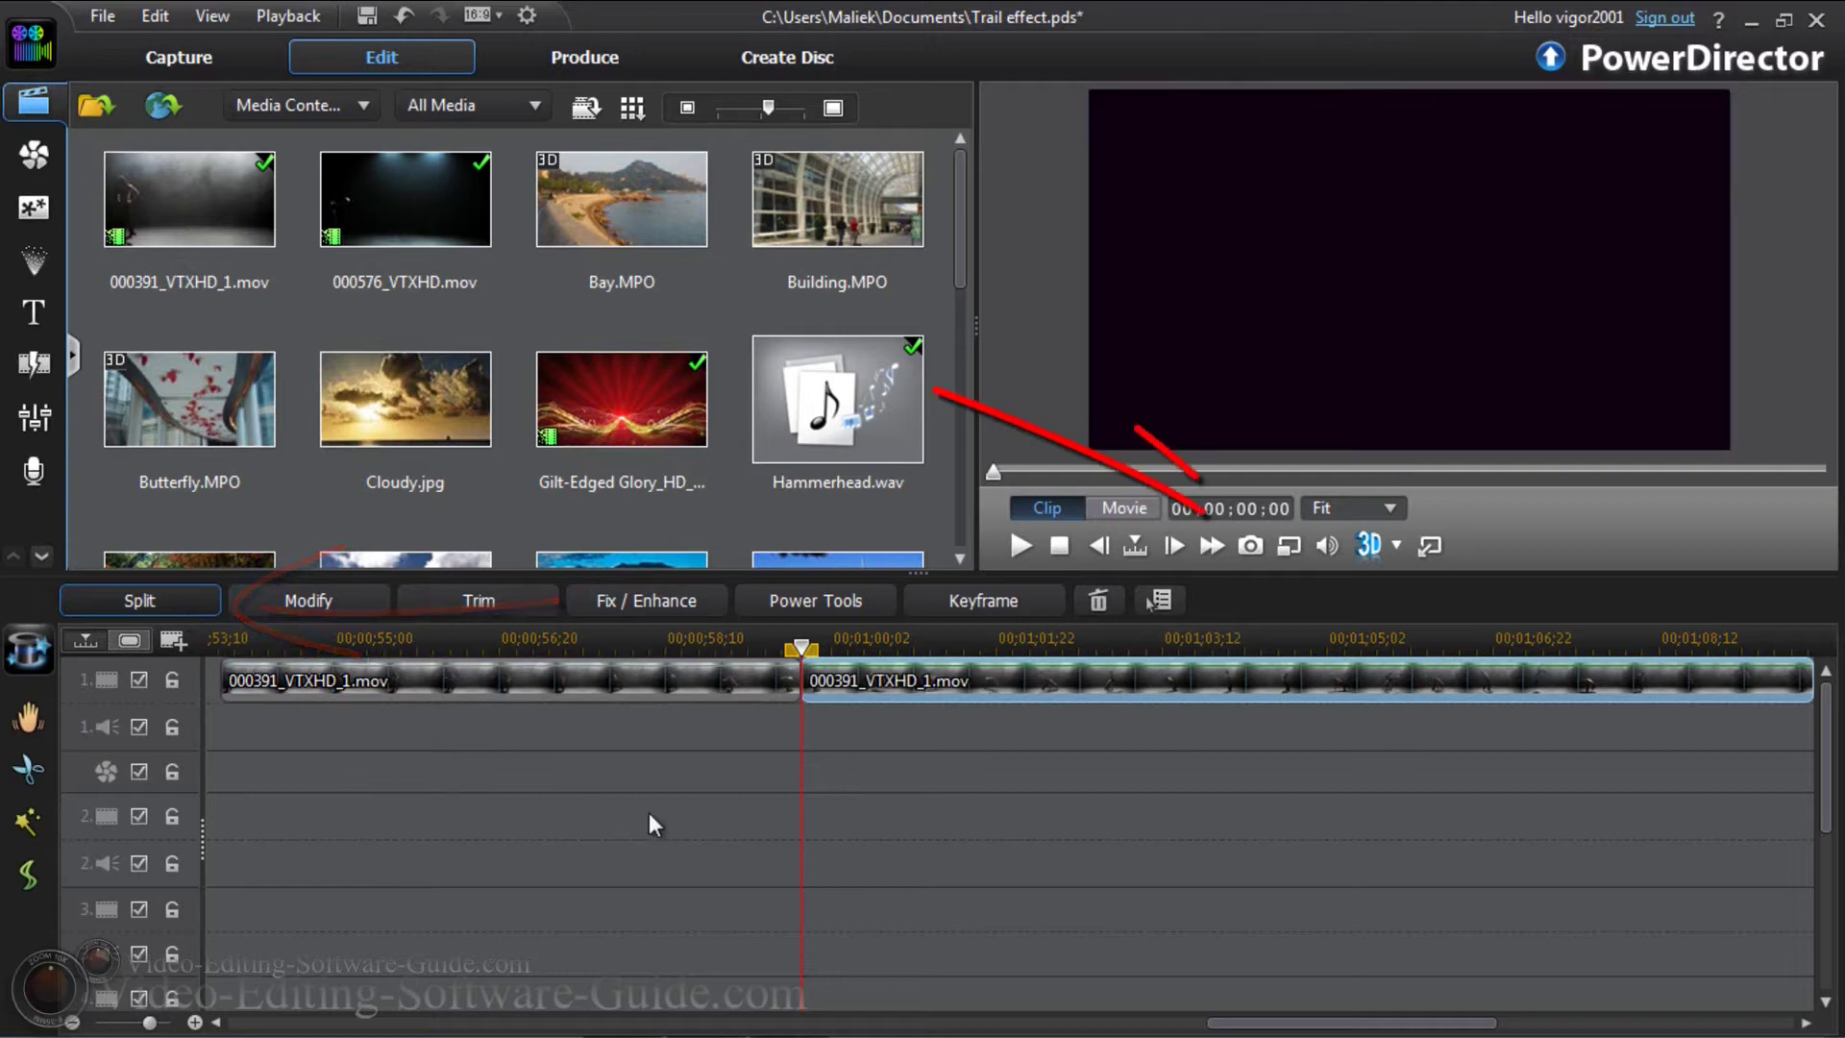
left_click(1250, 546)
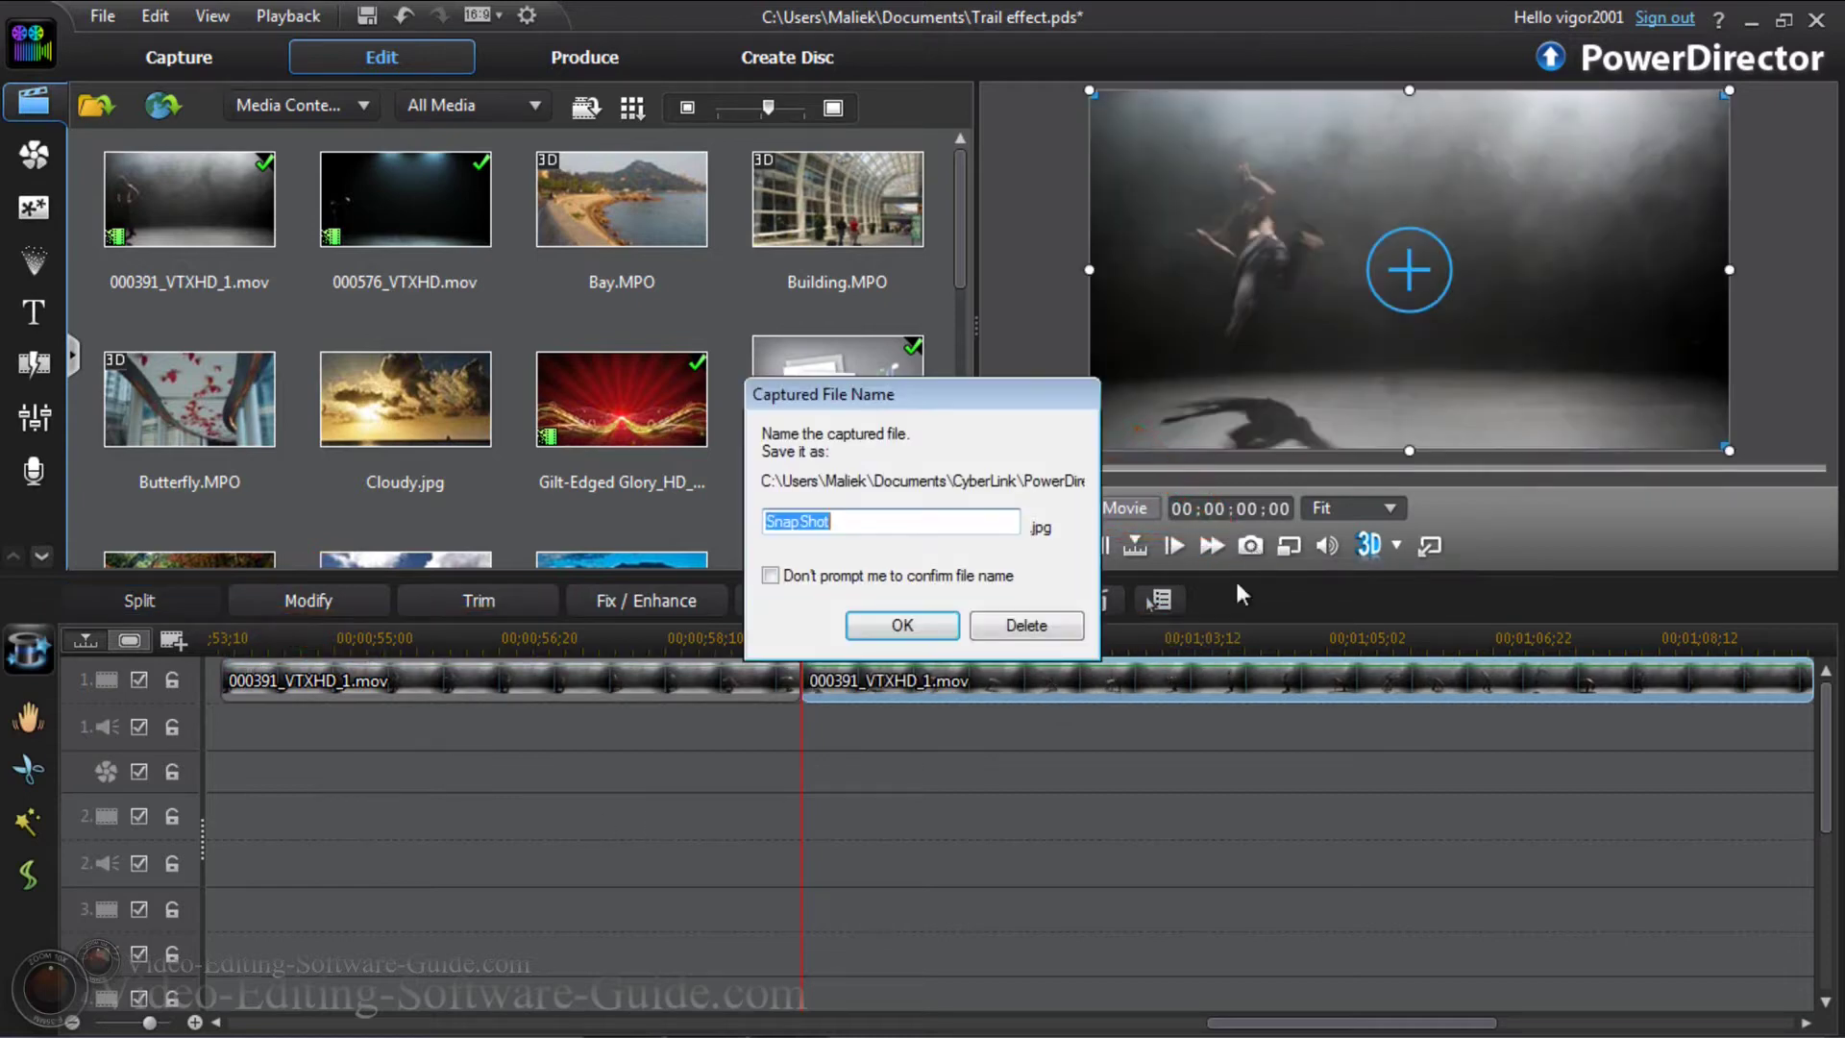
left_click(930, 636)
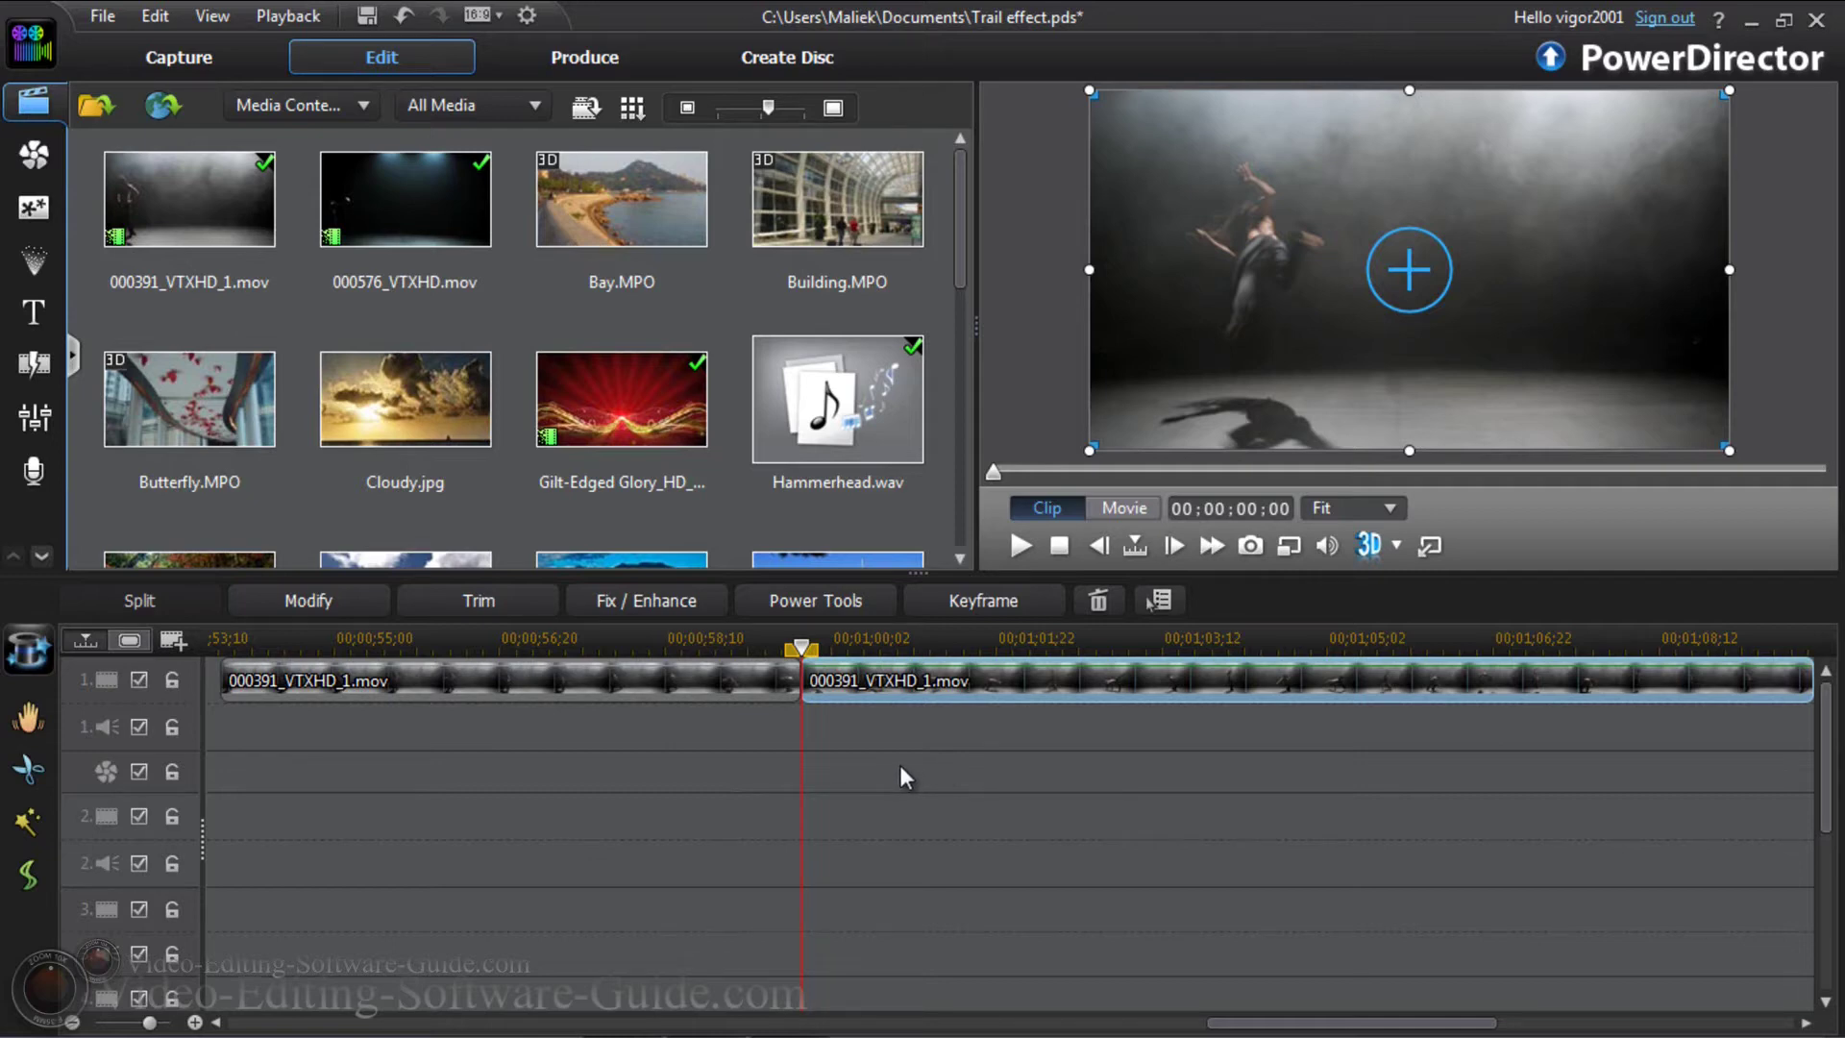
Play on and step back frame by frame to the dancer's handstand
left_click(1019, 546)
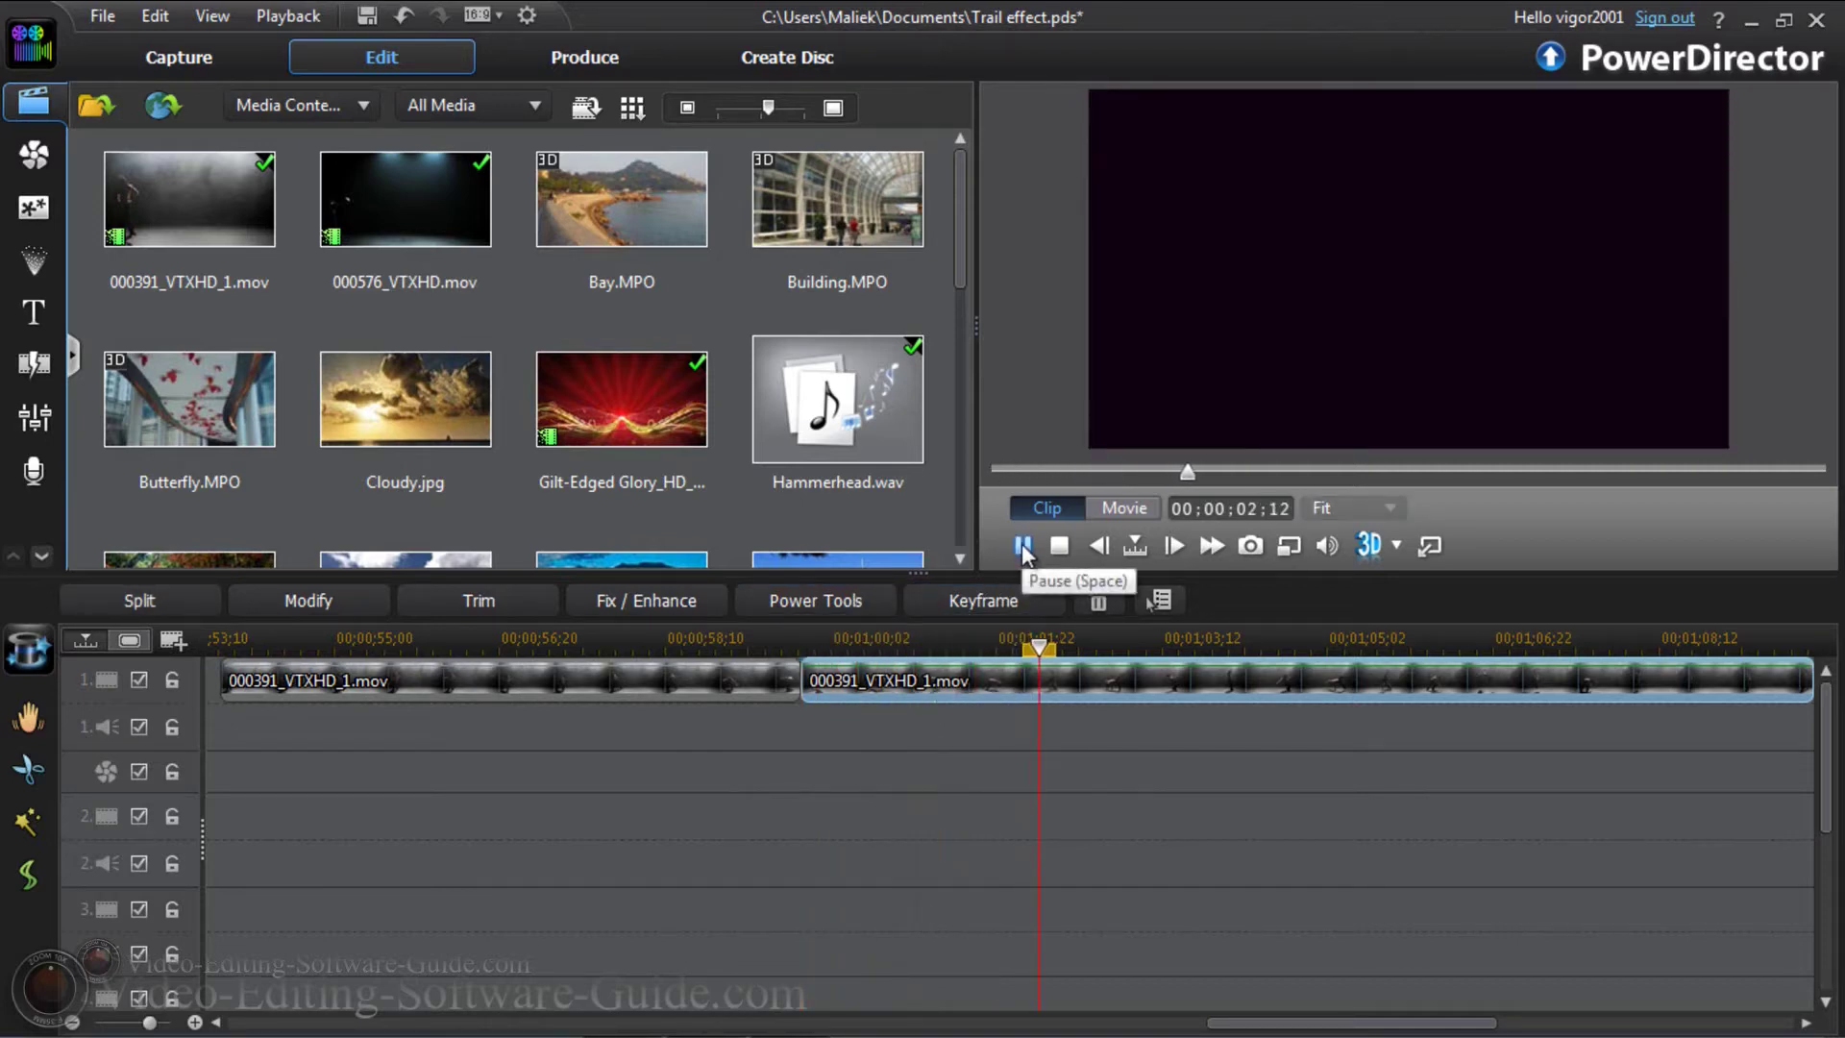
left_click(1023, 544)
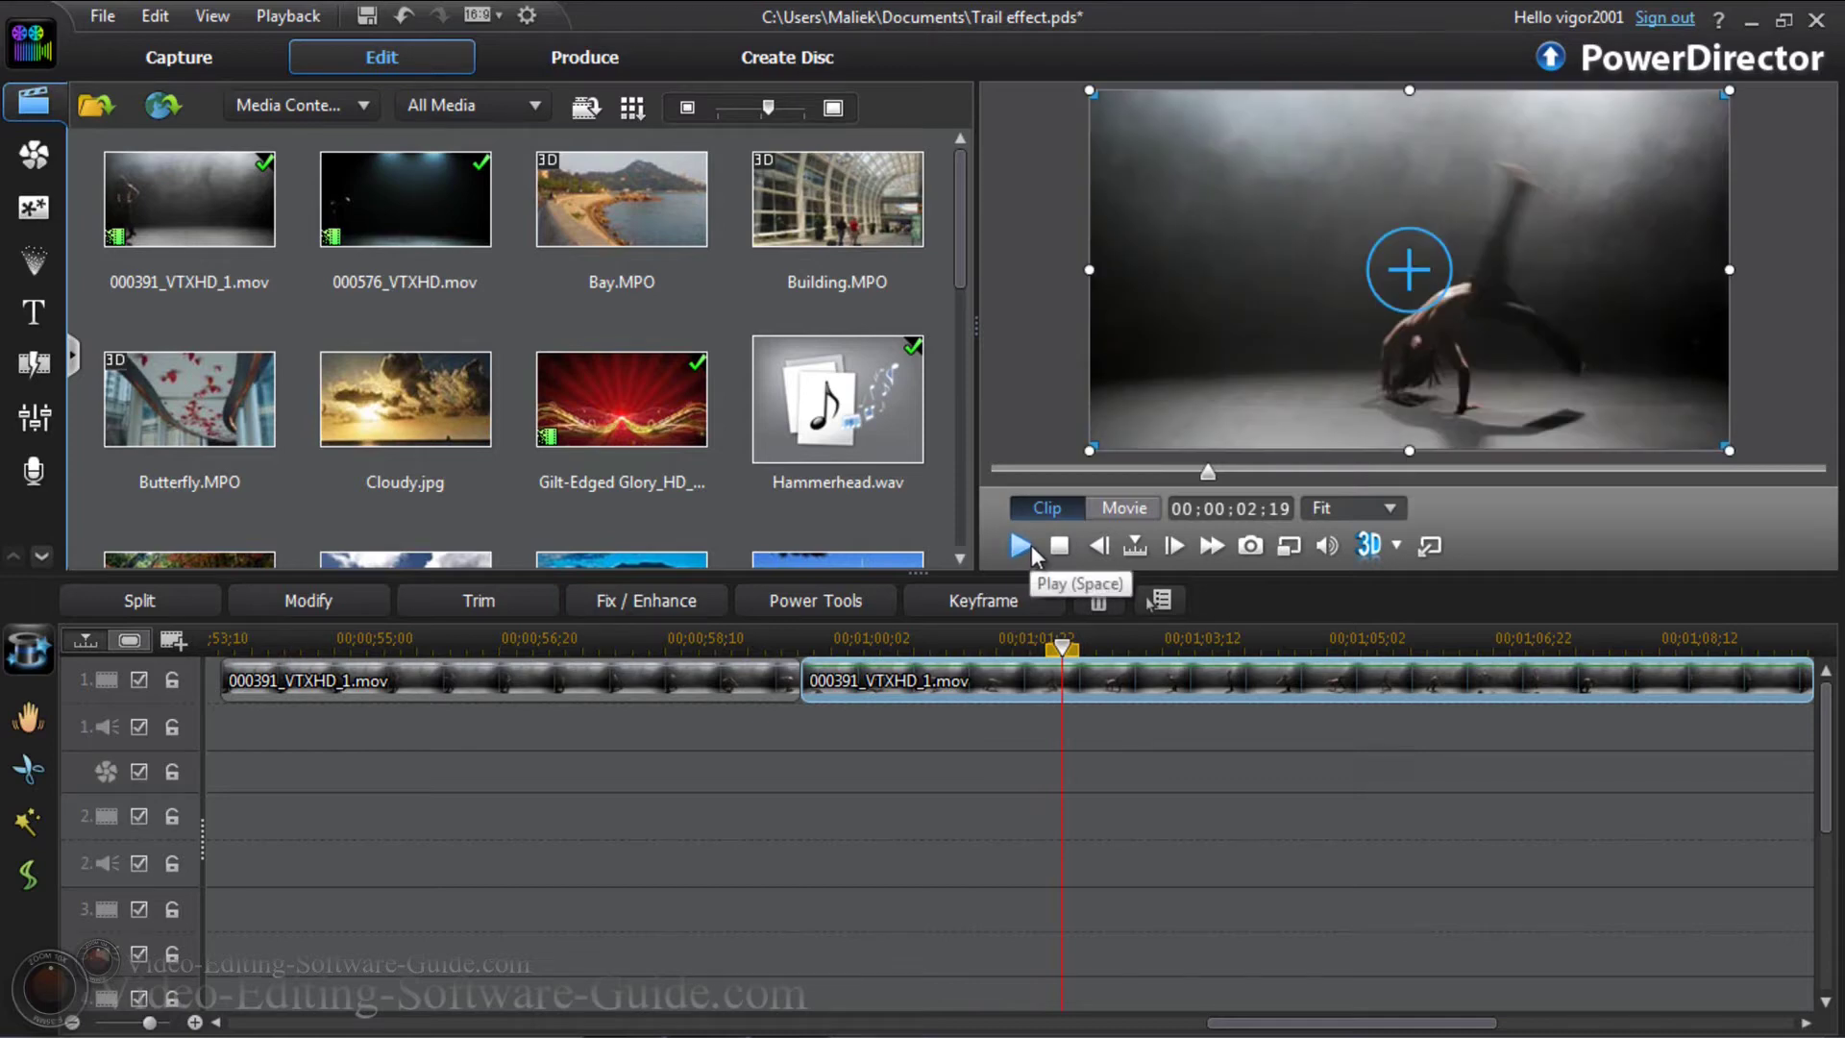
left_click(1099, 546)
left_click(1100, 546)
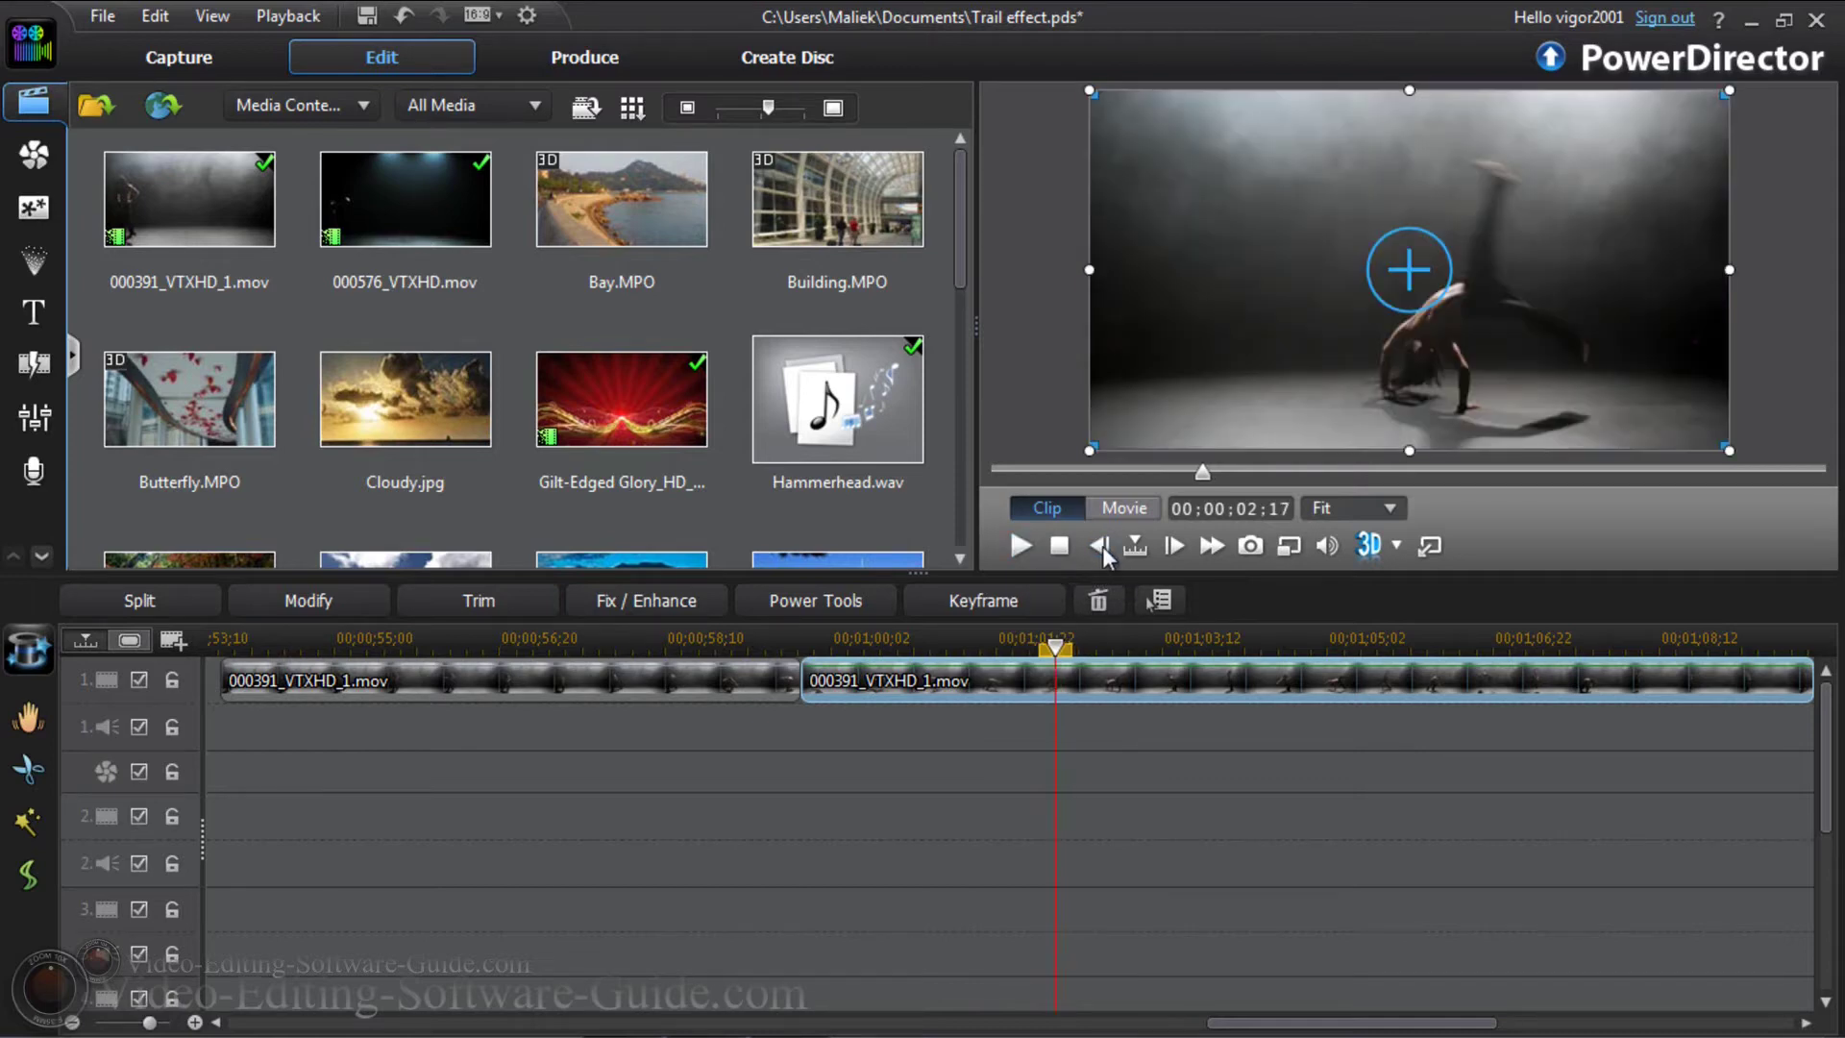
left_click(1099, 545)
left_click(1099, 545)
left_click(1099, 546)
left_click(1100, 546)
left_click(1100, 545)
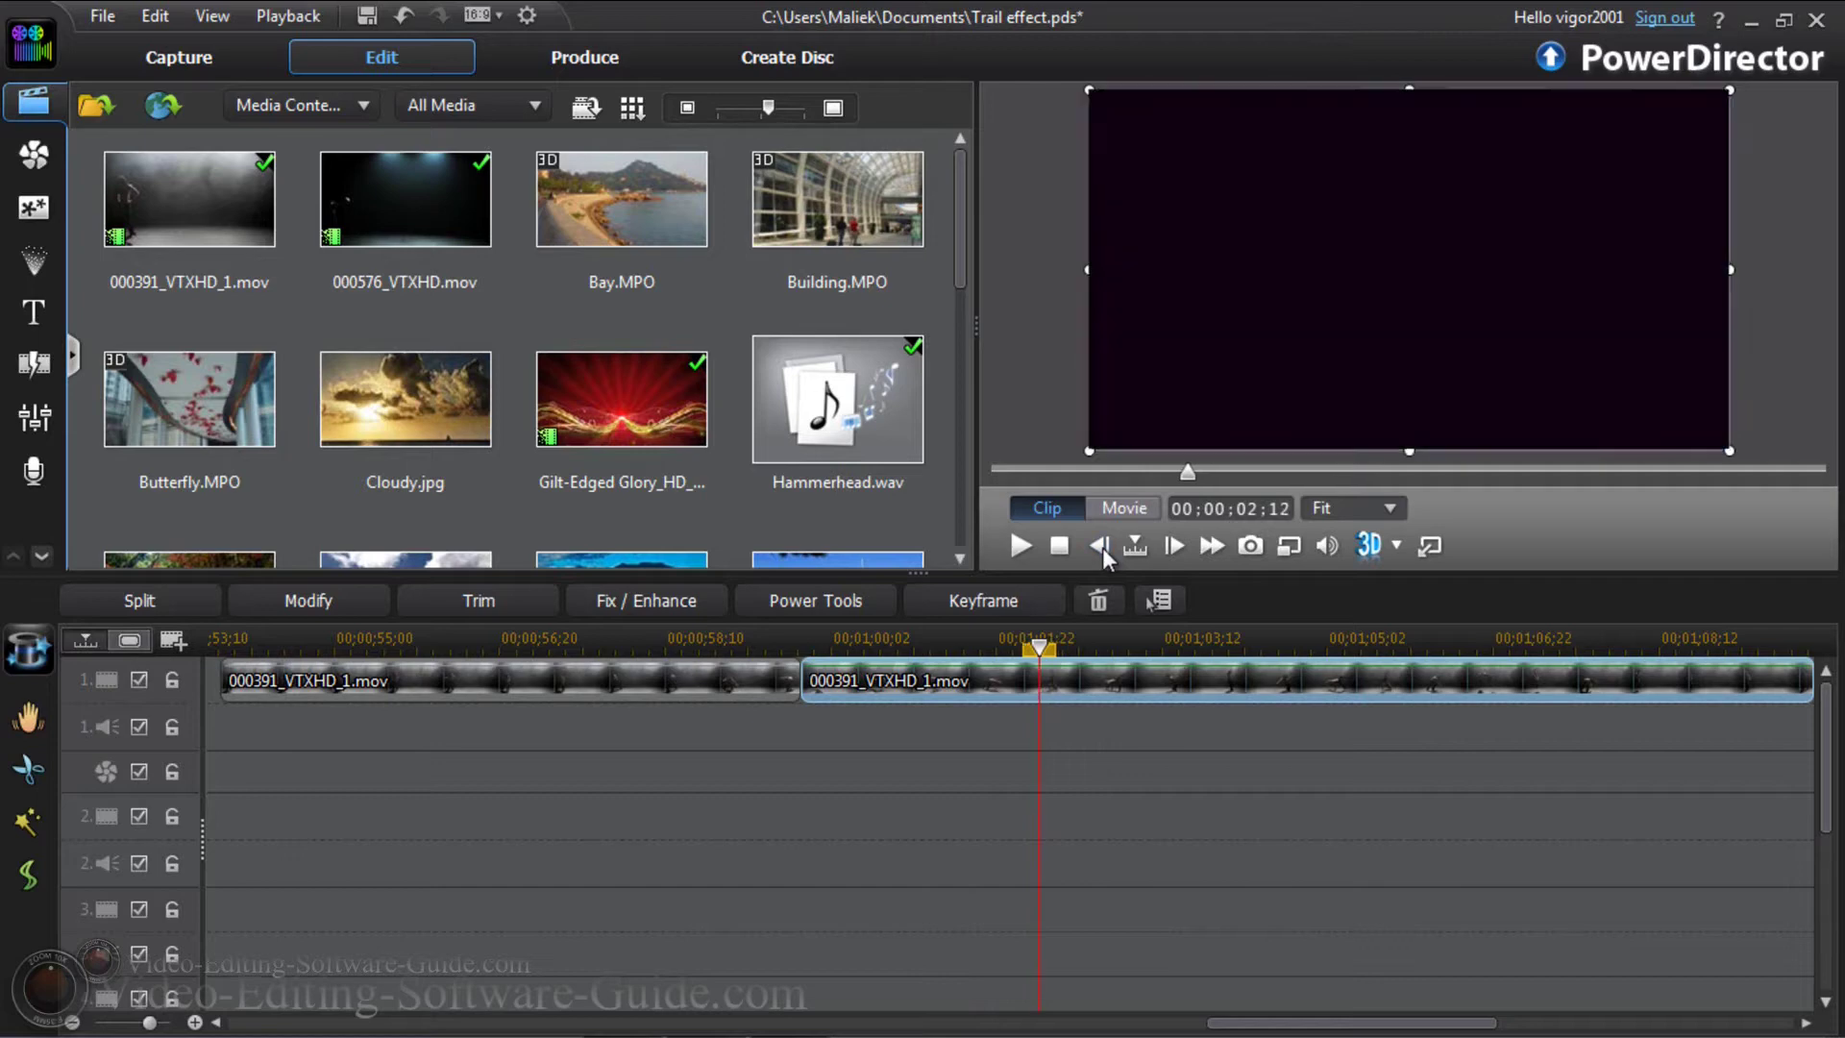
left_click(1099, 546)
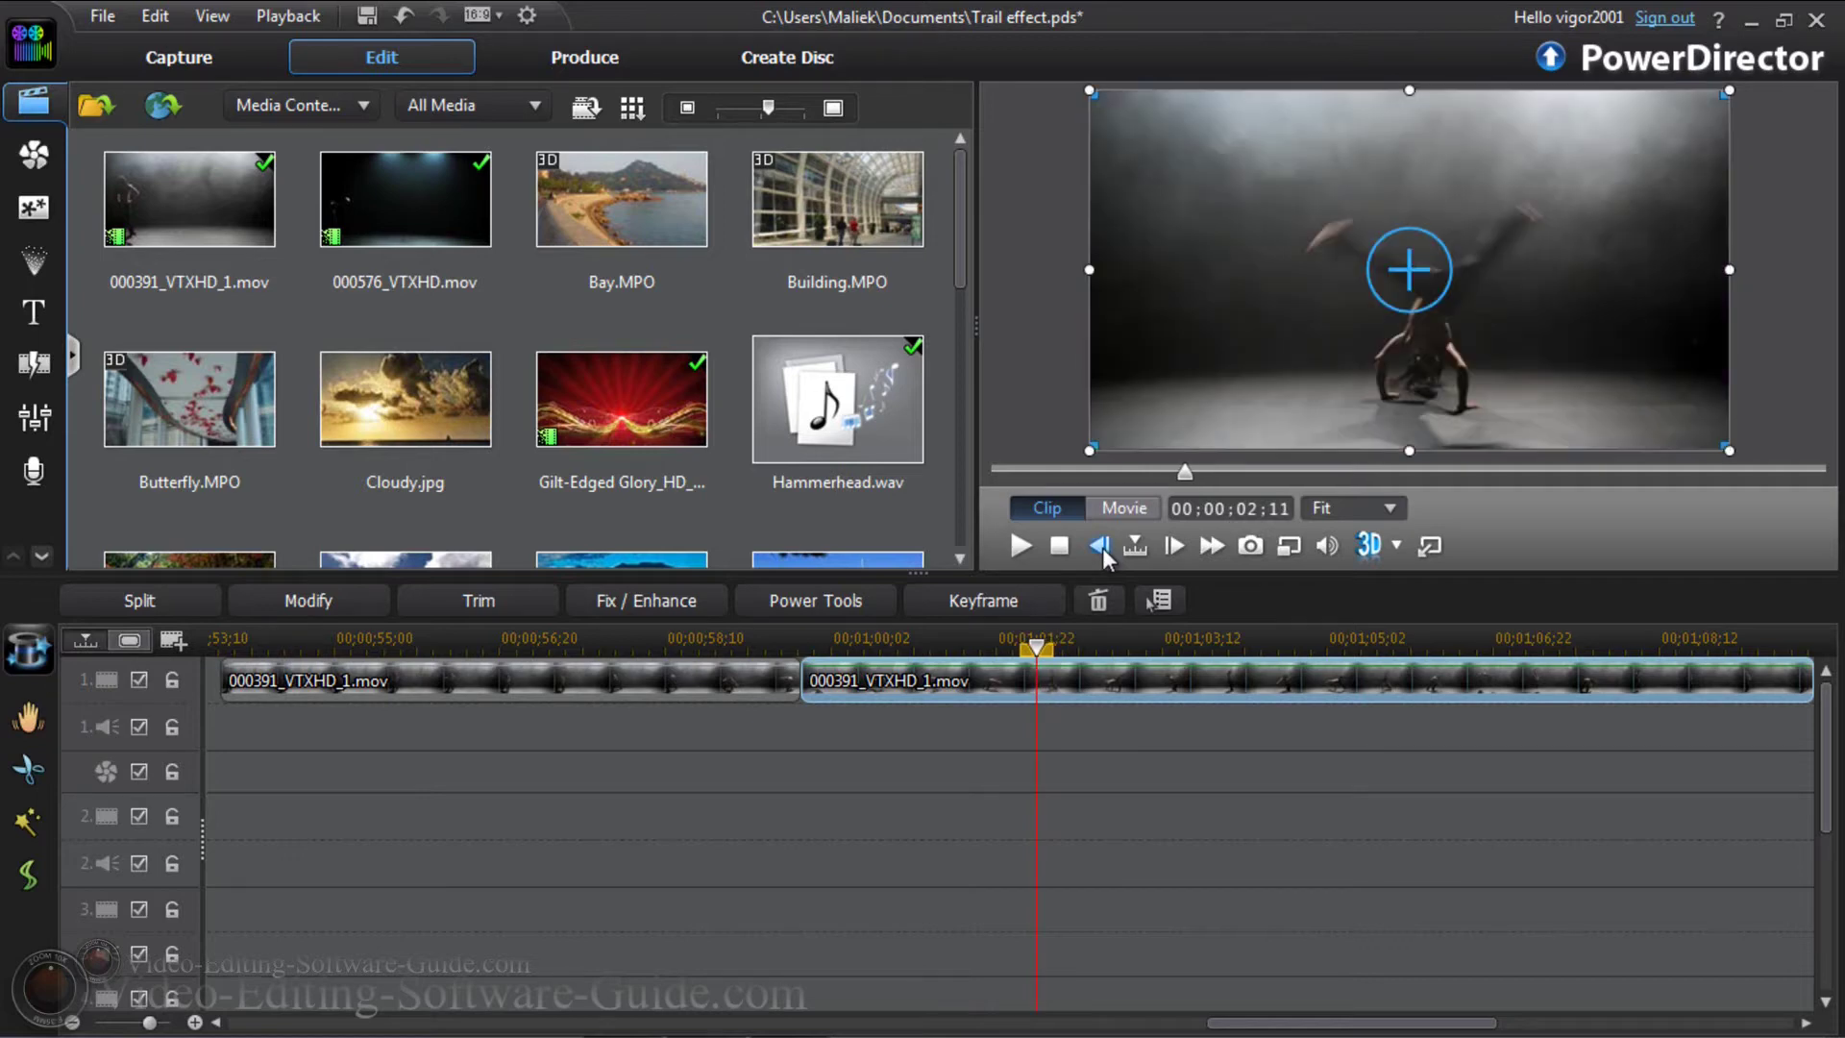
left_click(1101, 546)
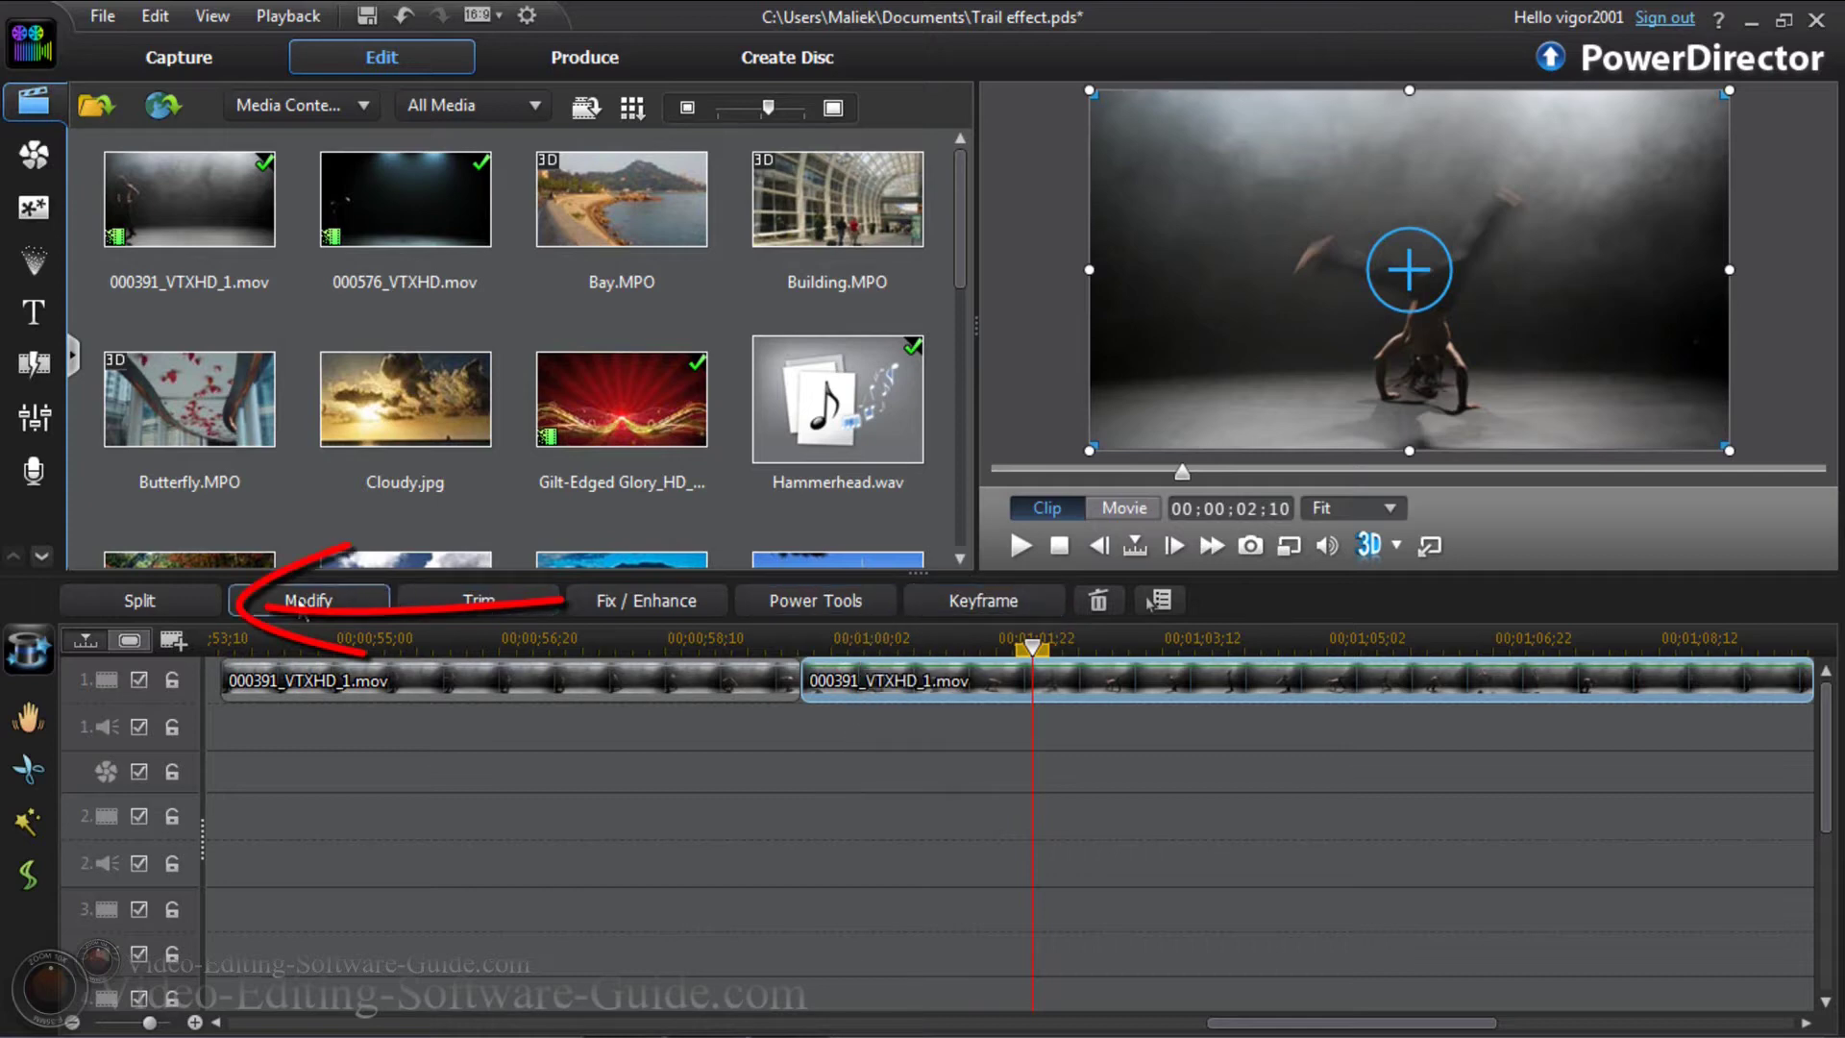
Split the clip at the handstand frame and save the frame as SnapShot(0)
left_click(159, 597)
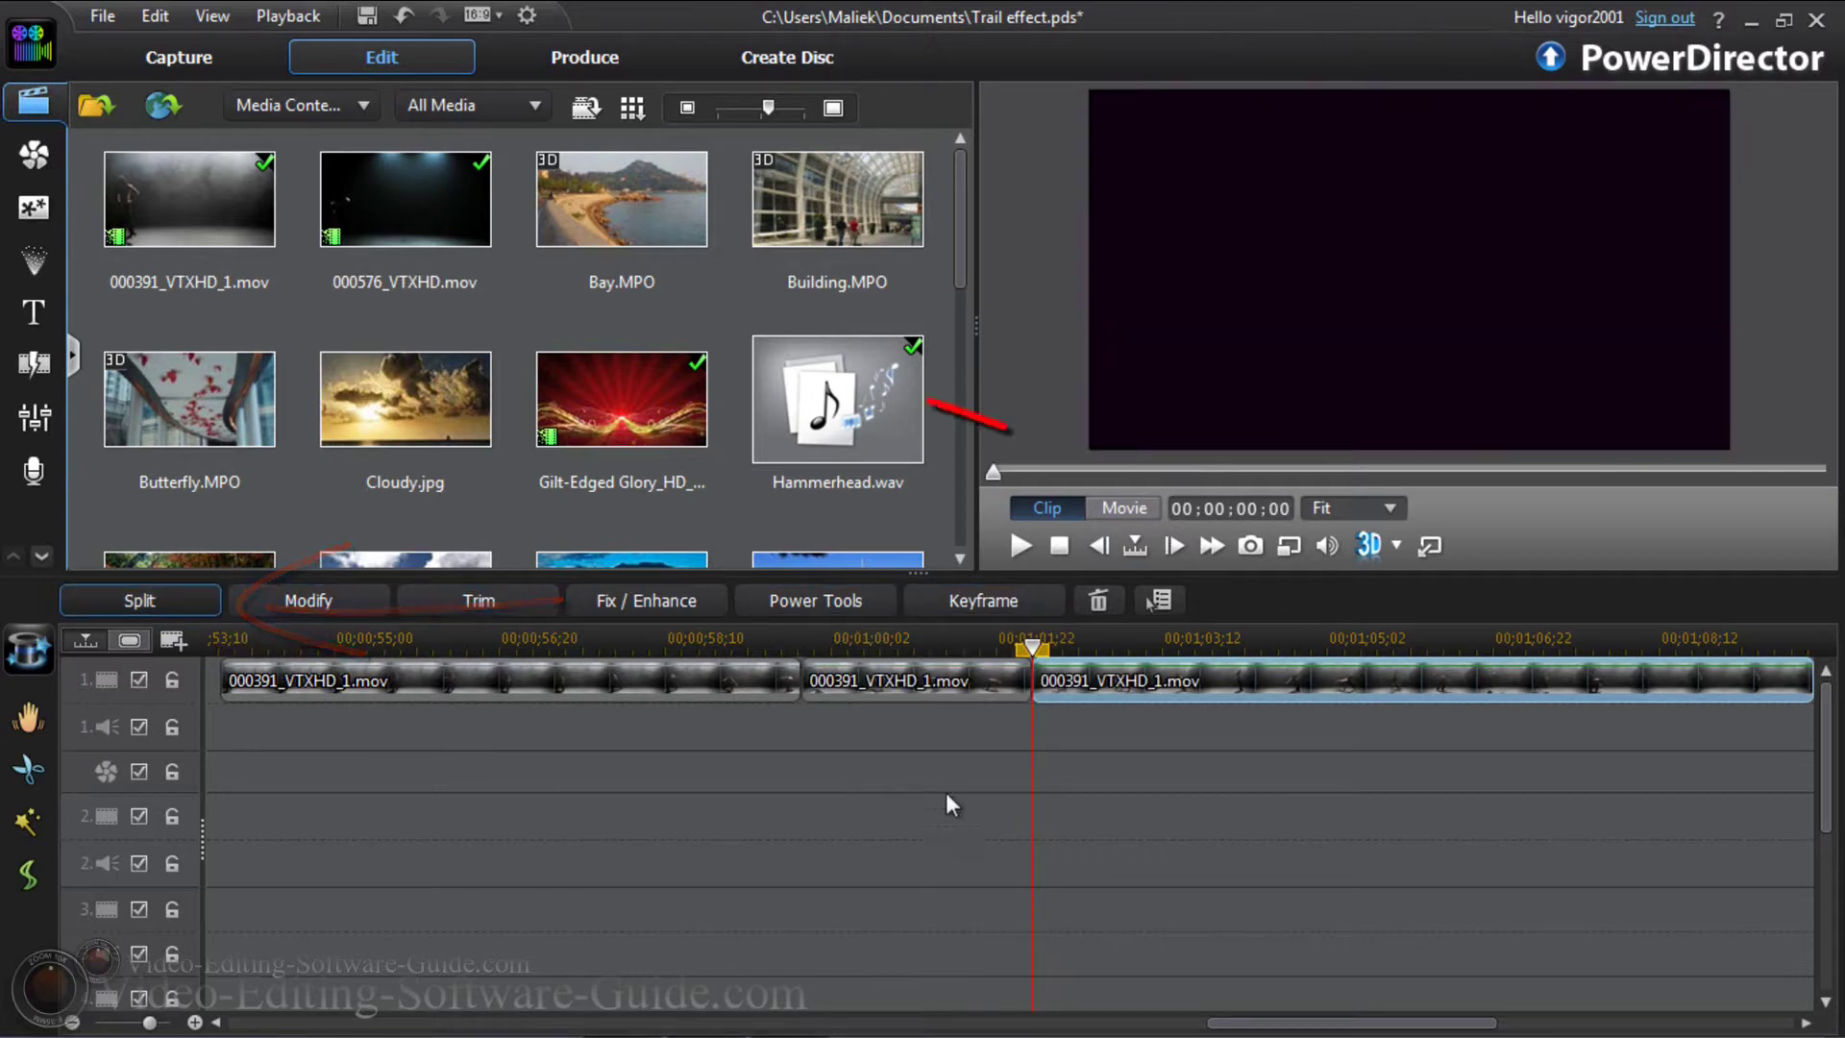
left_click(1096, 680)
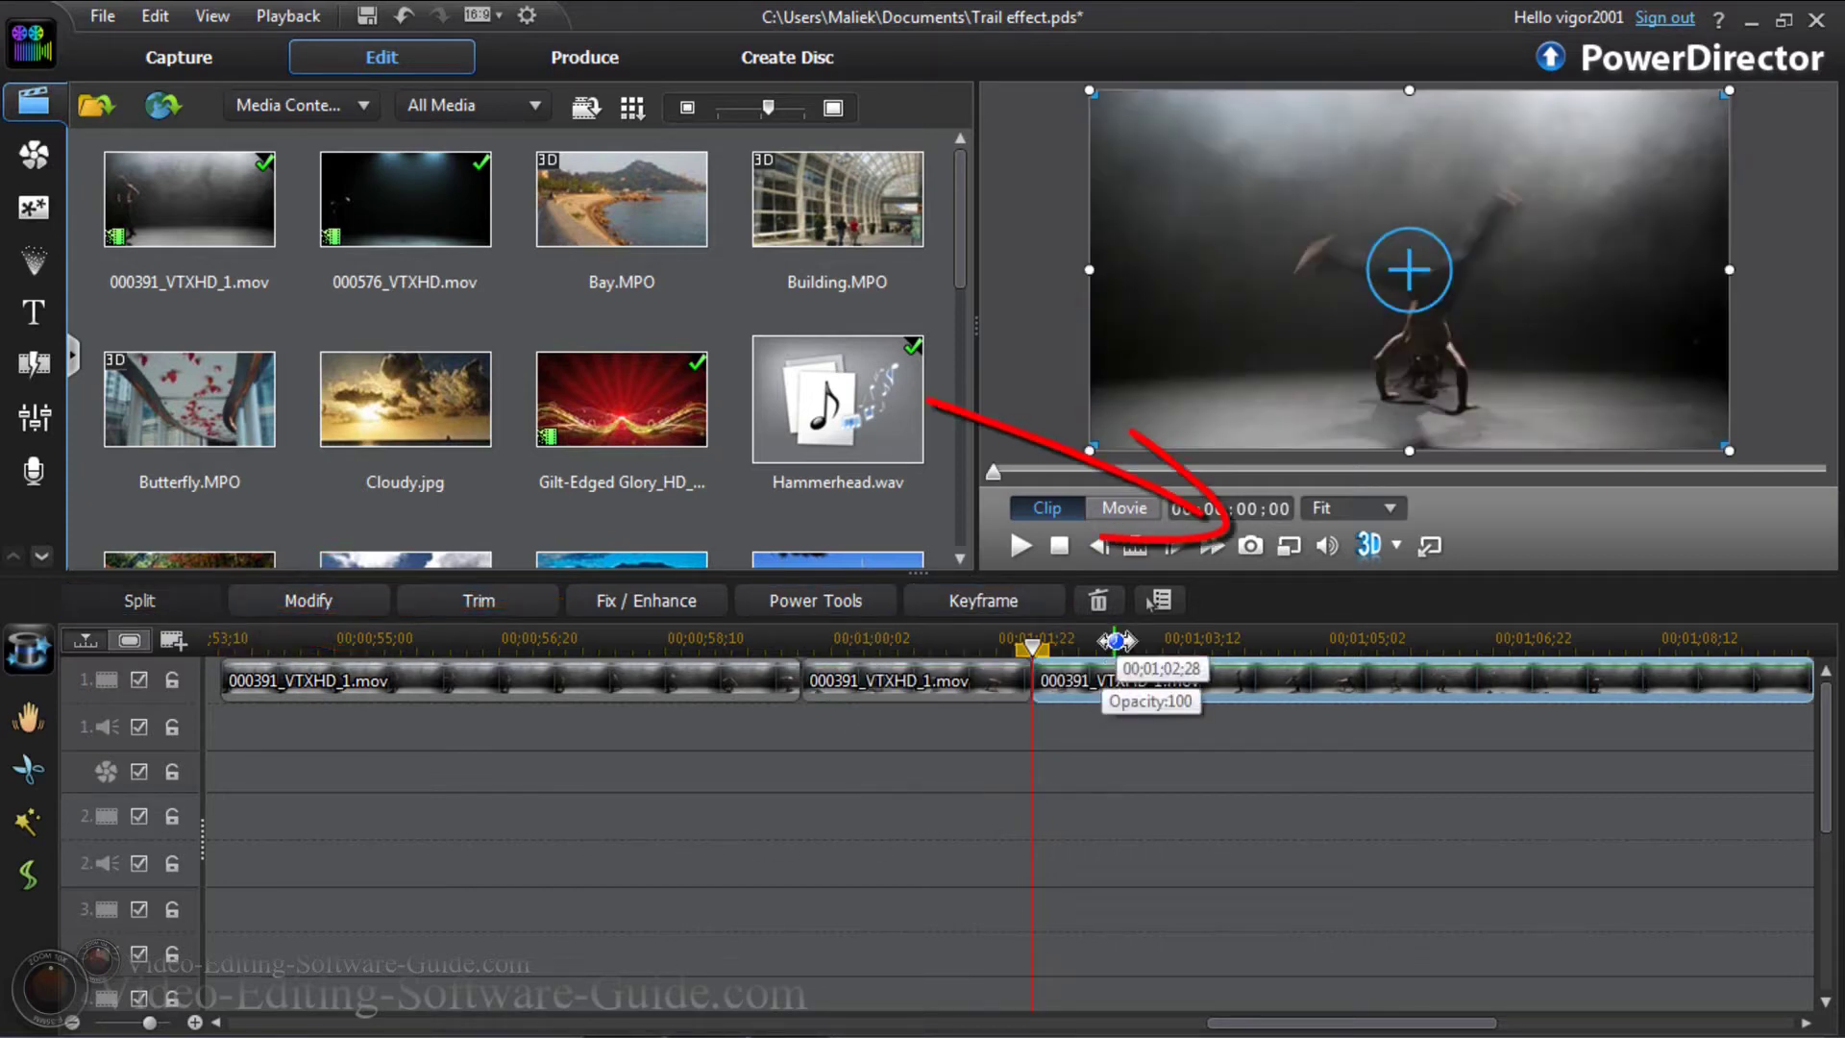
left_click(1253, 546)
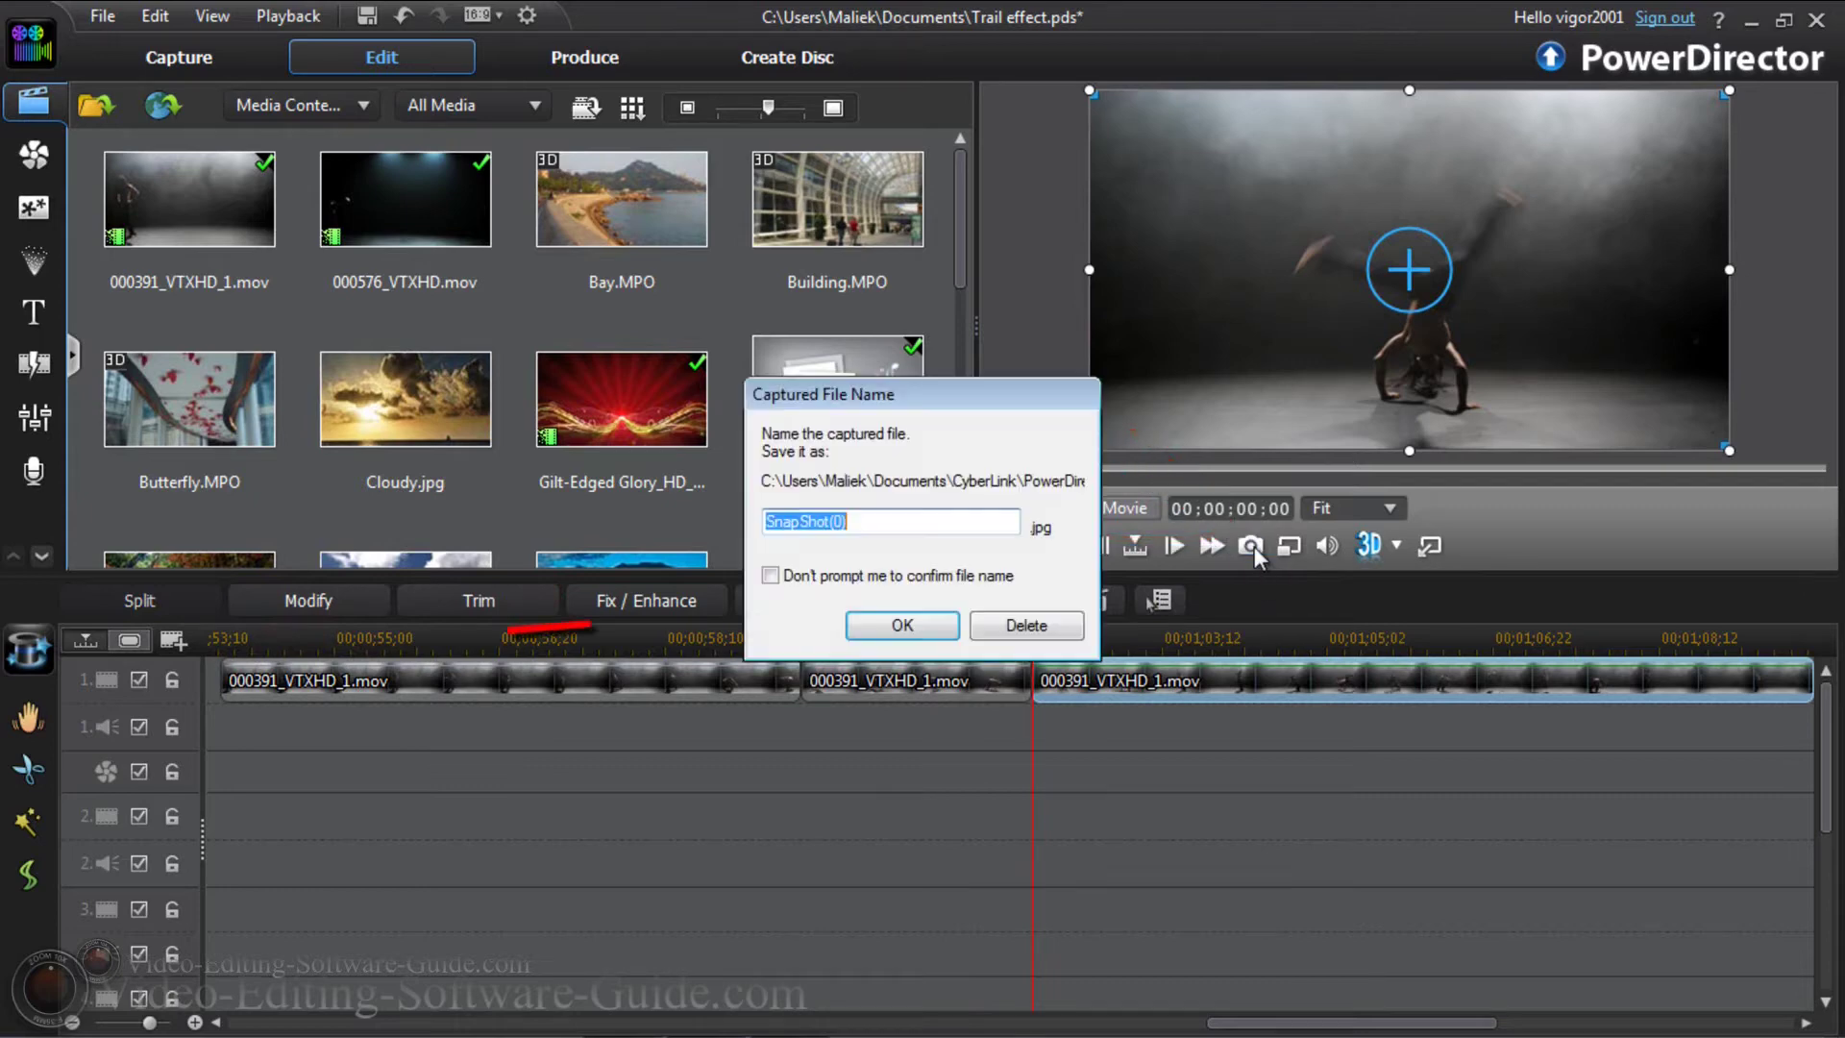
left_click(902, 626)
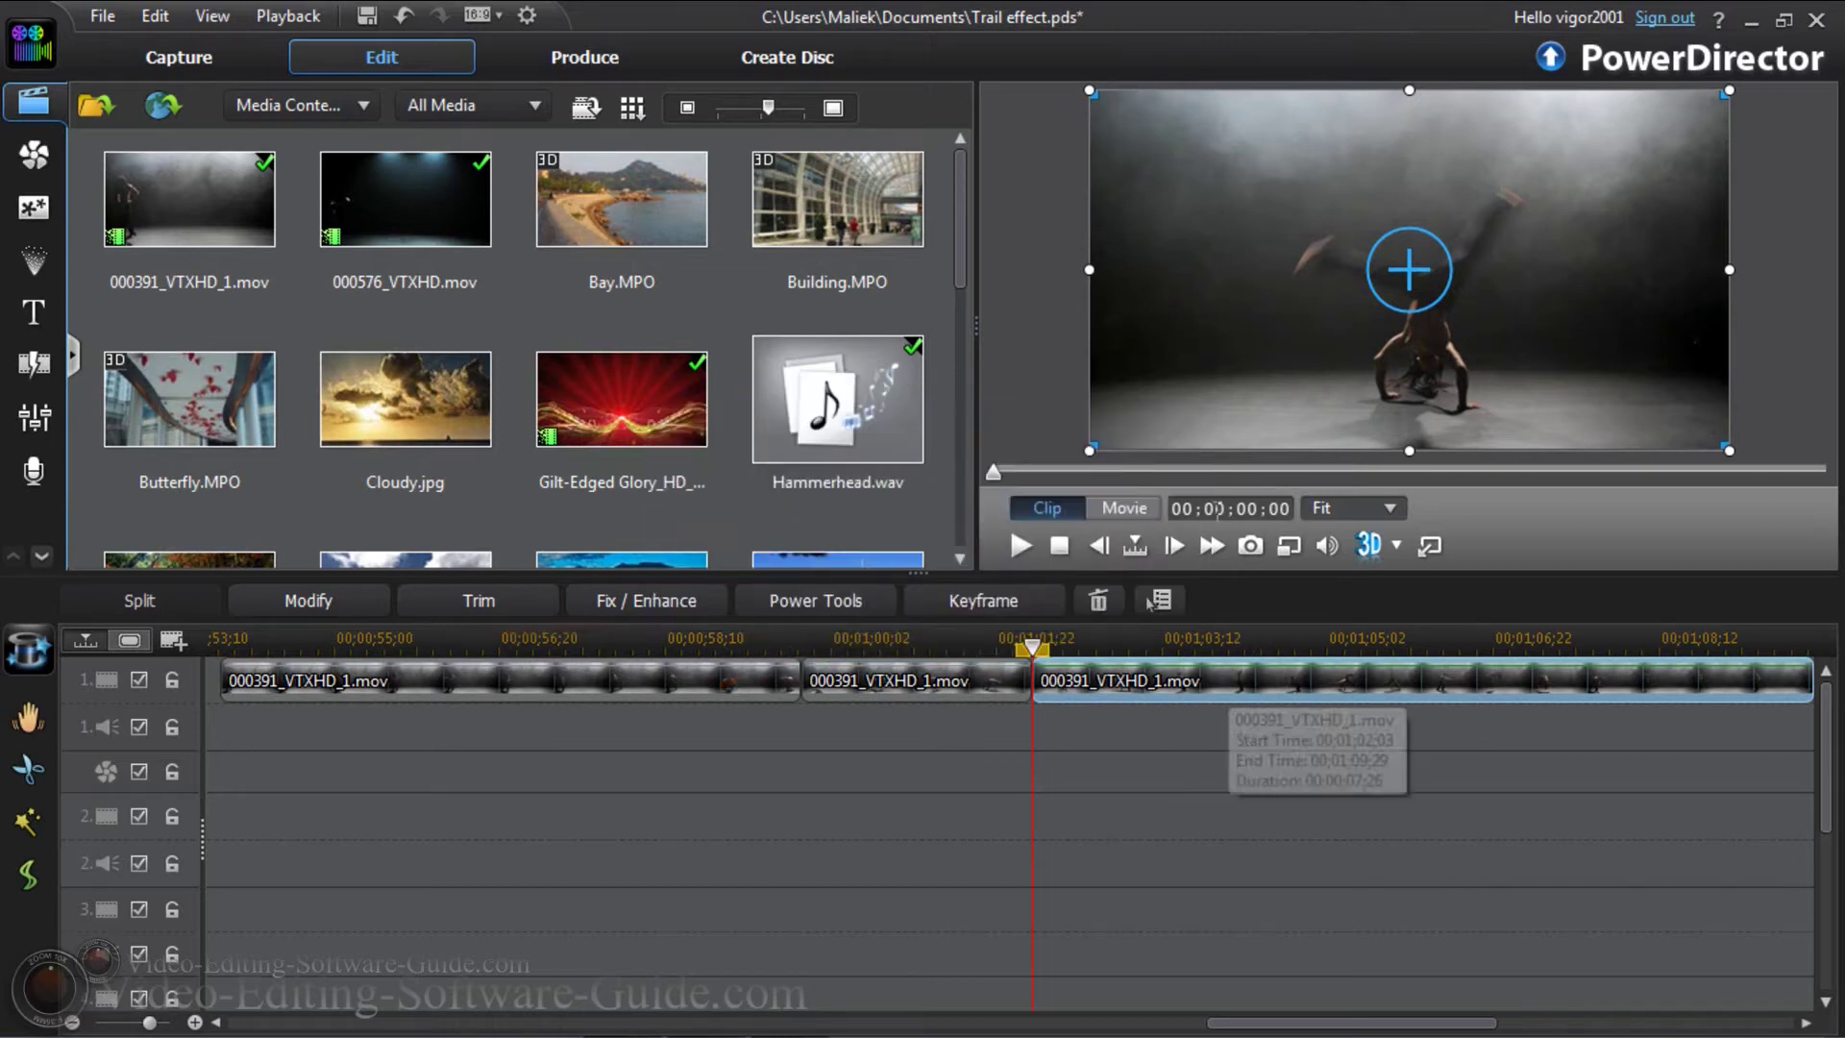
Stop on the next pose, split the clip there and save the frame as SnapShot(1)
left_click(1014, 546)
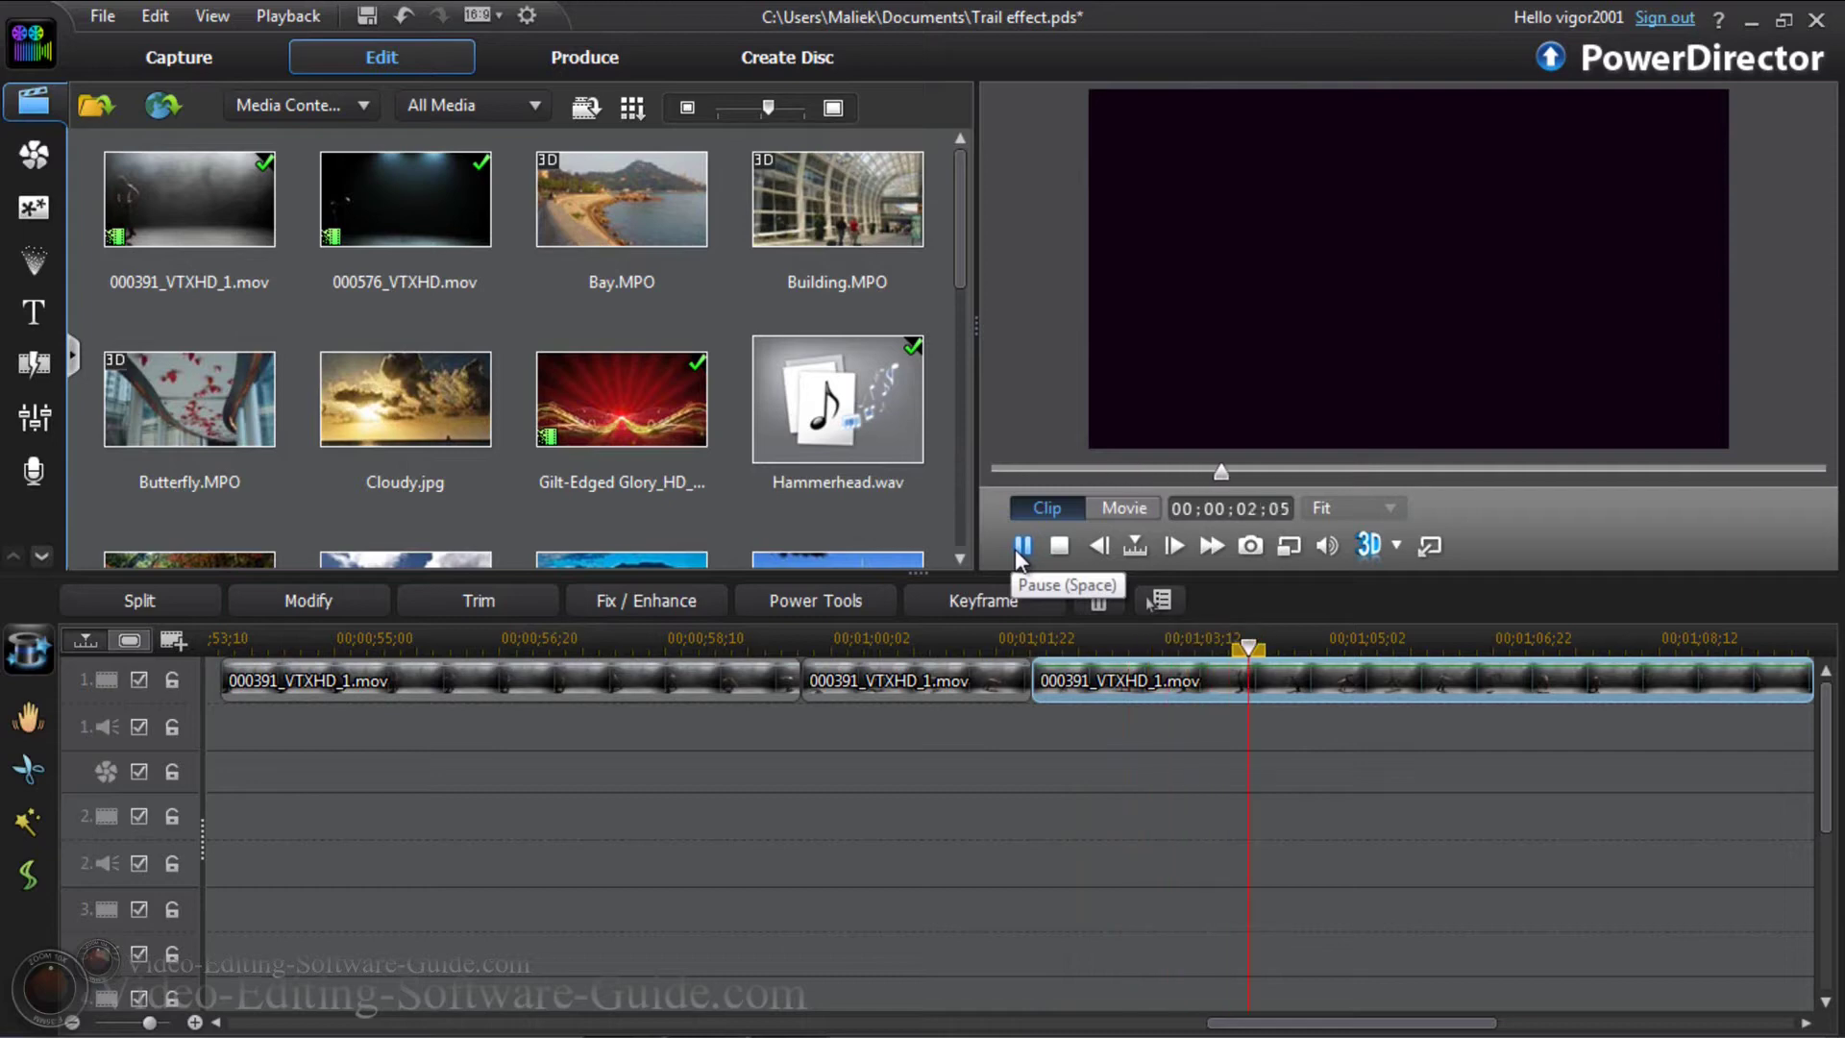
left_click(1017, 548)
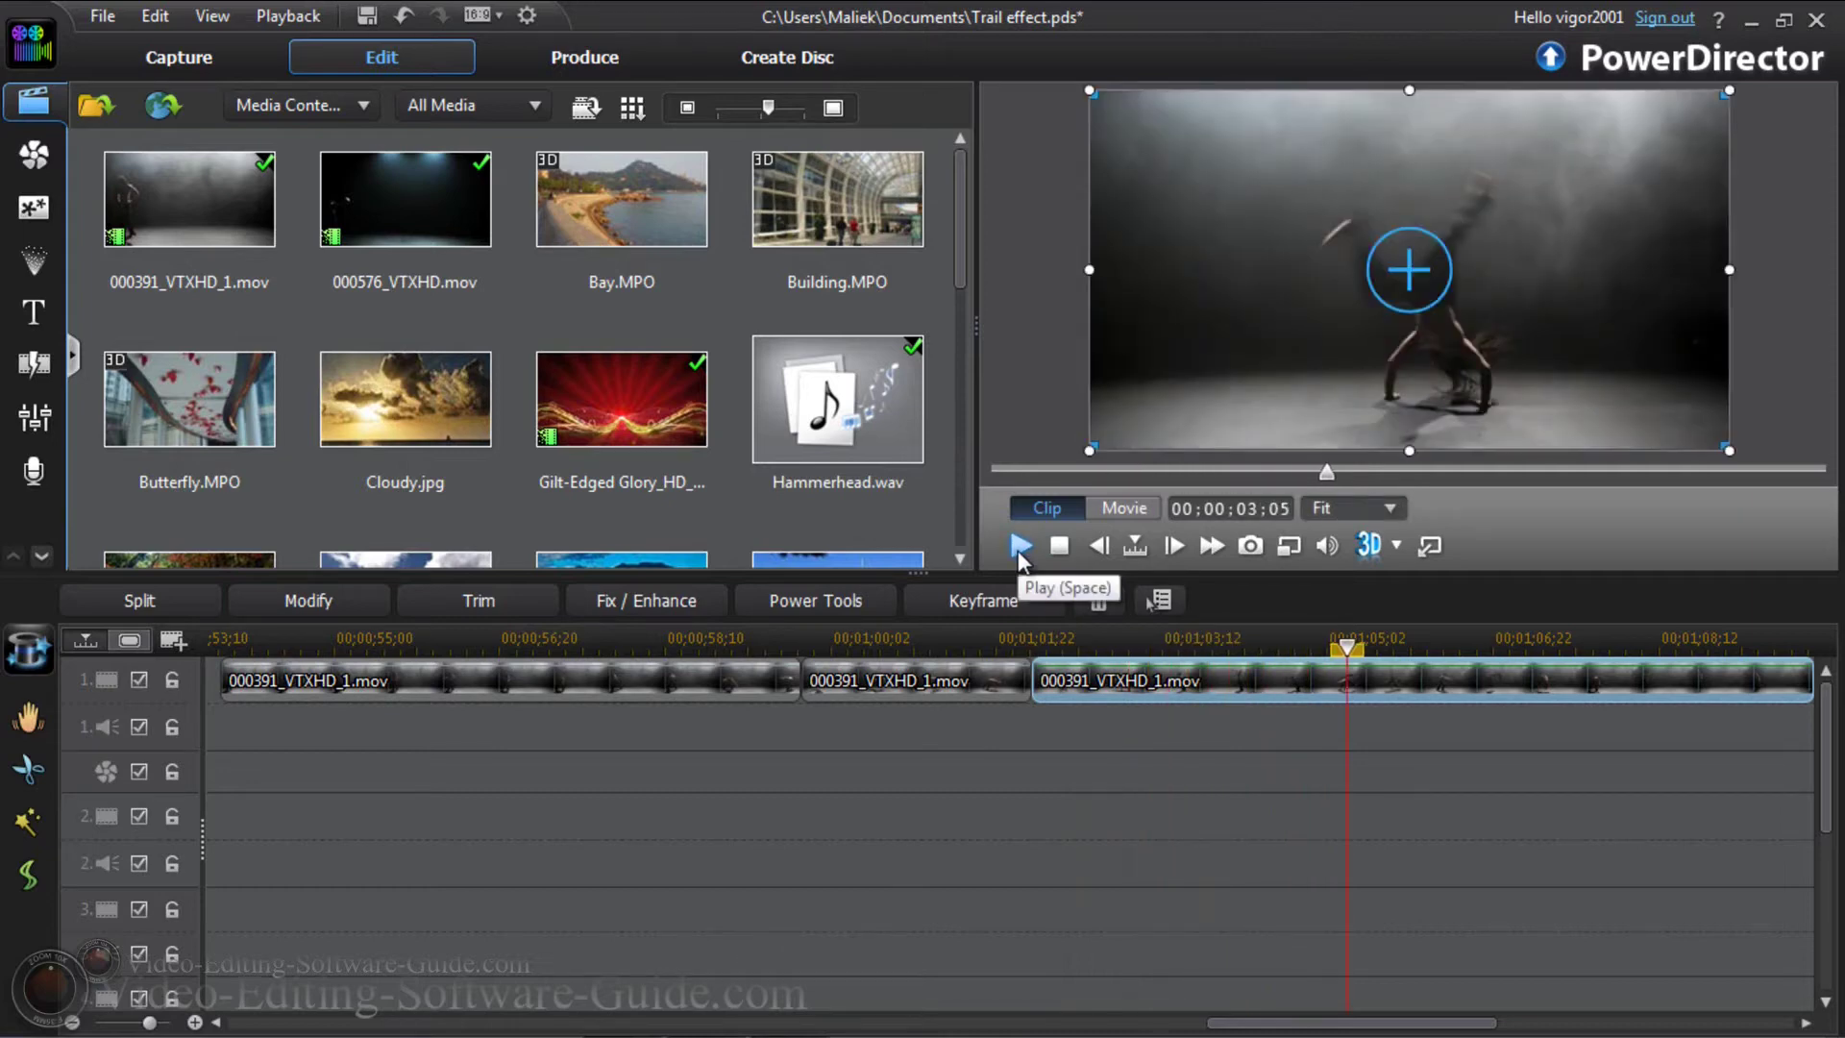
left_click(1099, 547)
left_click(1098, 547)
left_click(1098, 547)
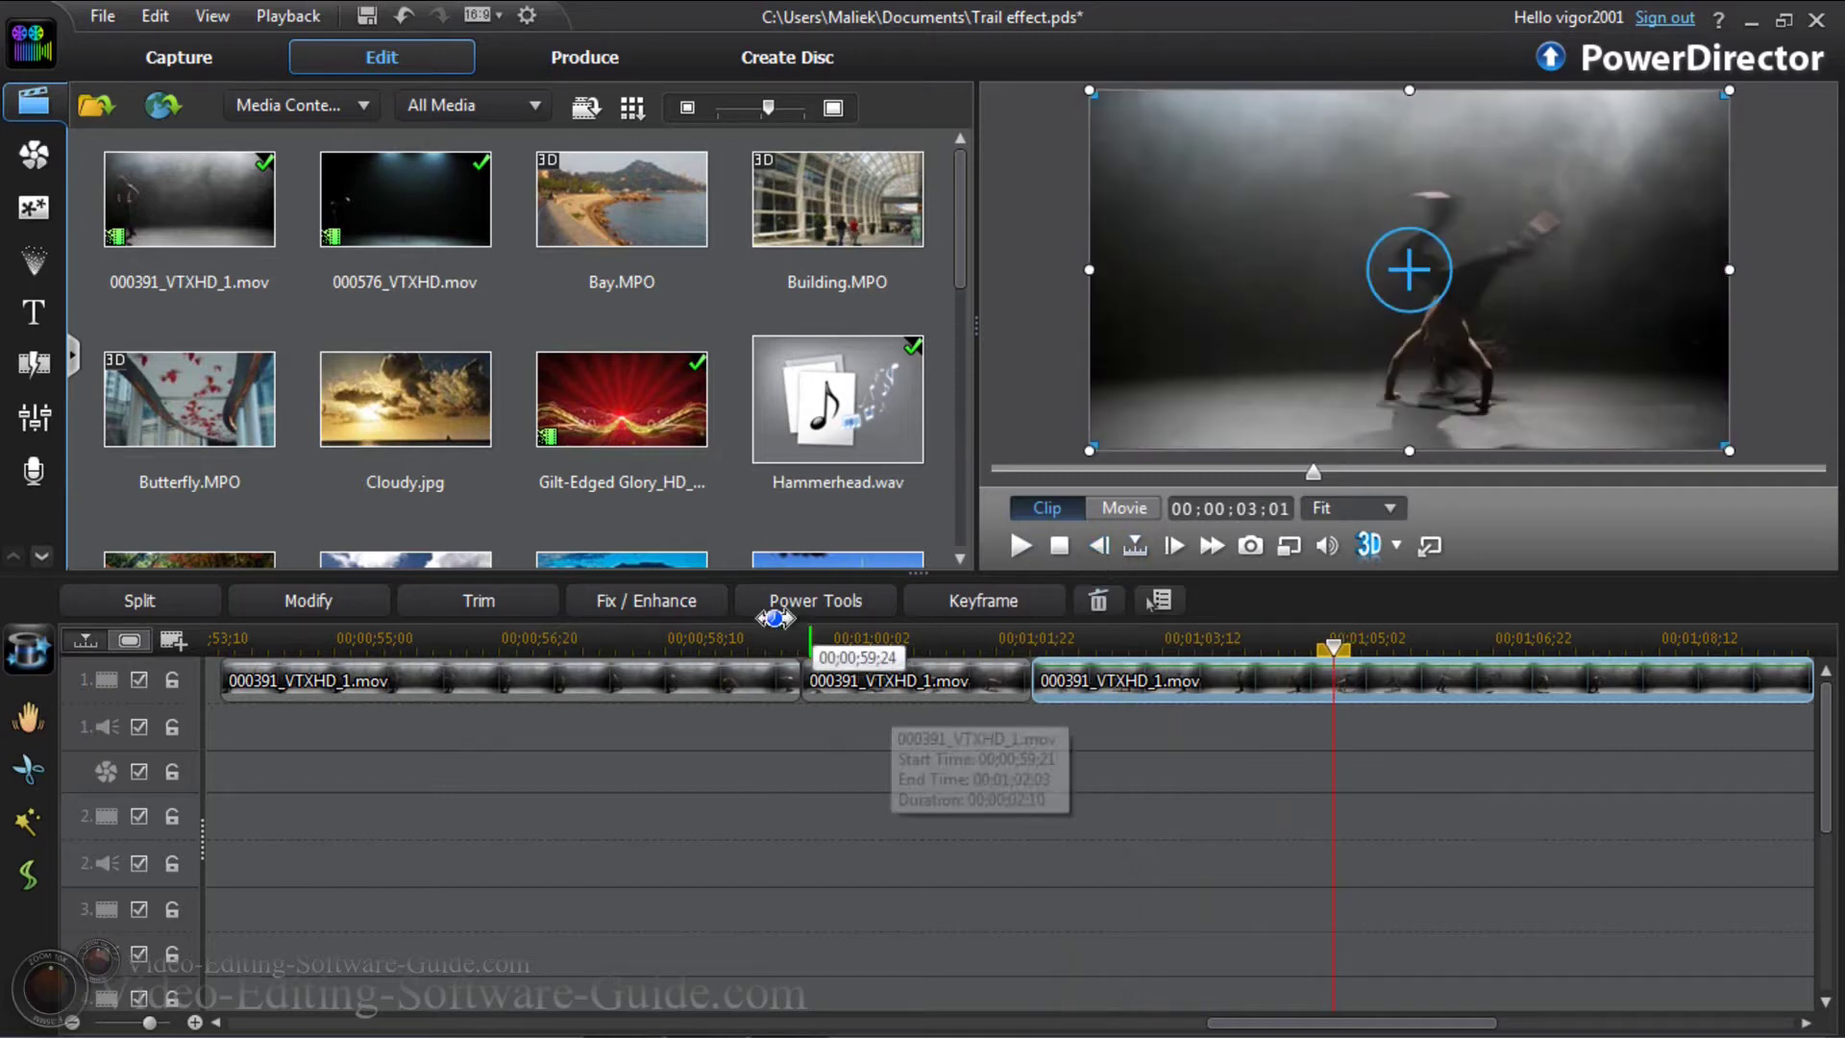
left_click(139, 601)
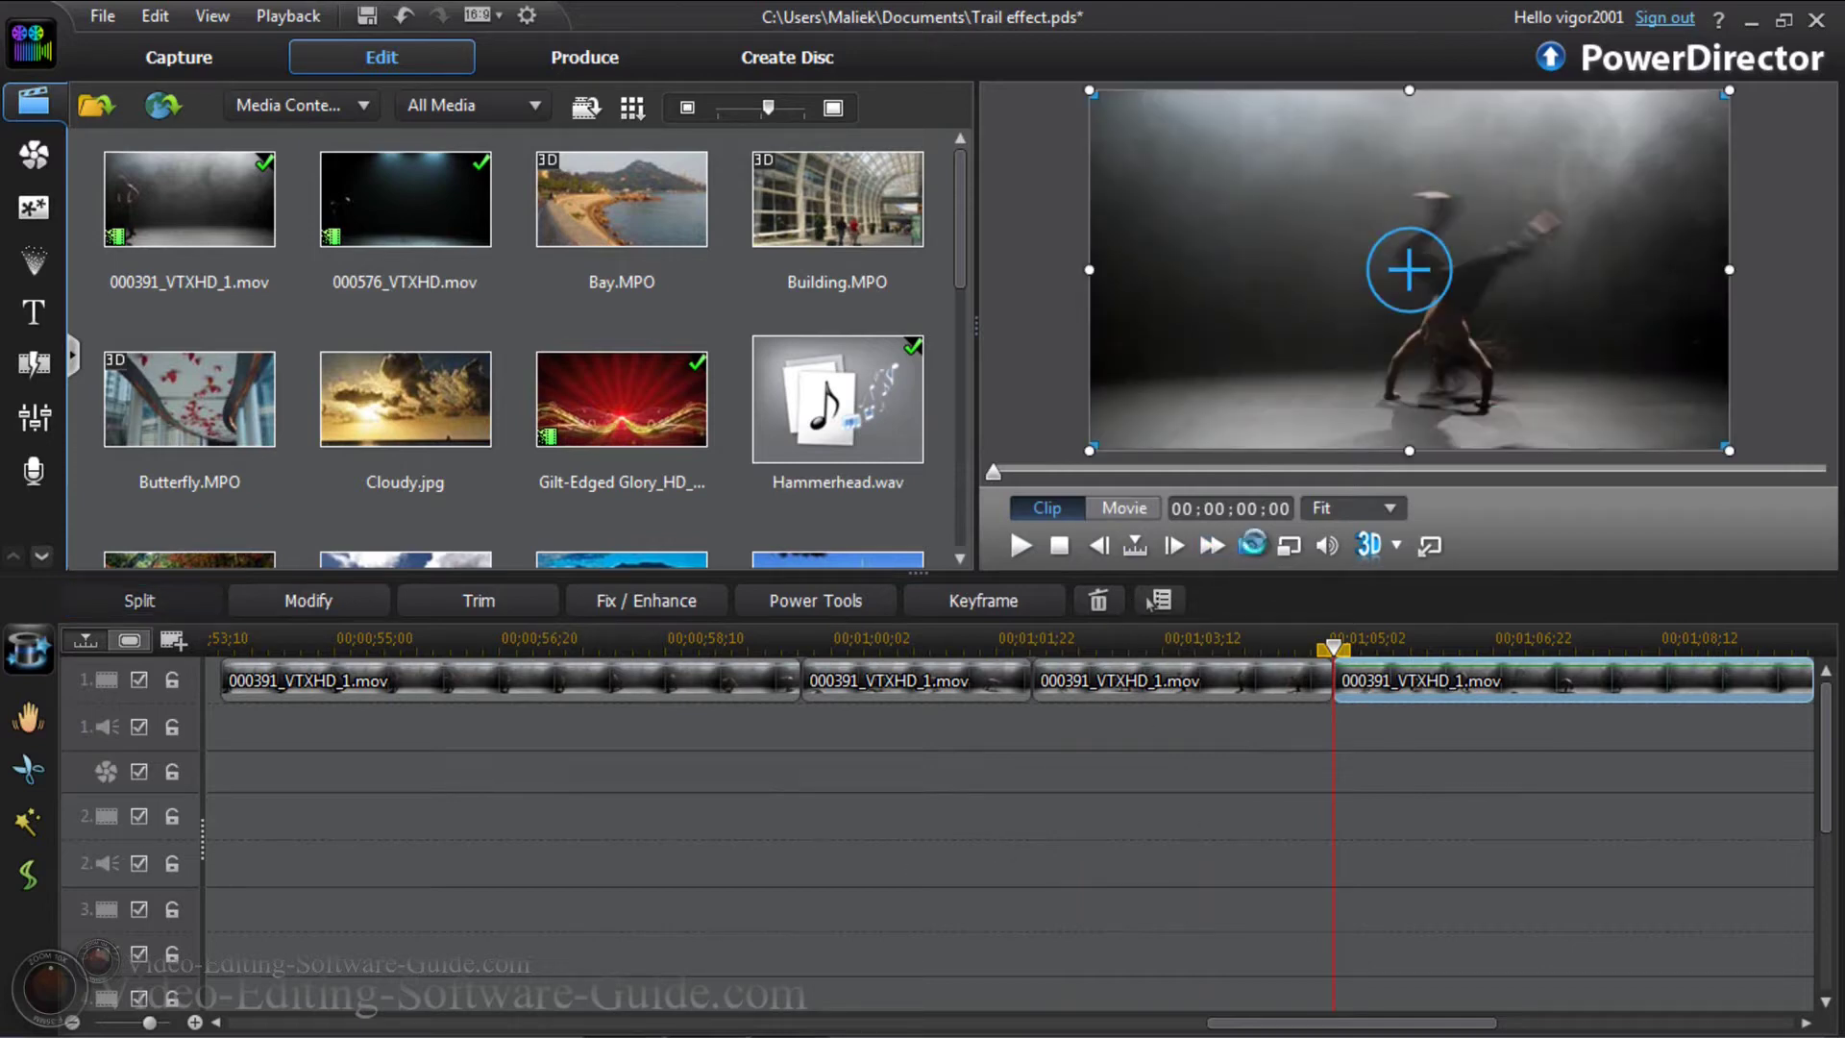
left_click(1250, 545)
left_click(903, 626)
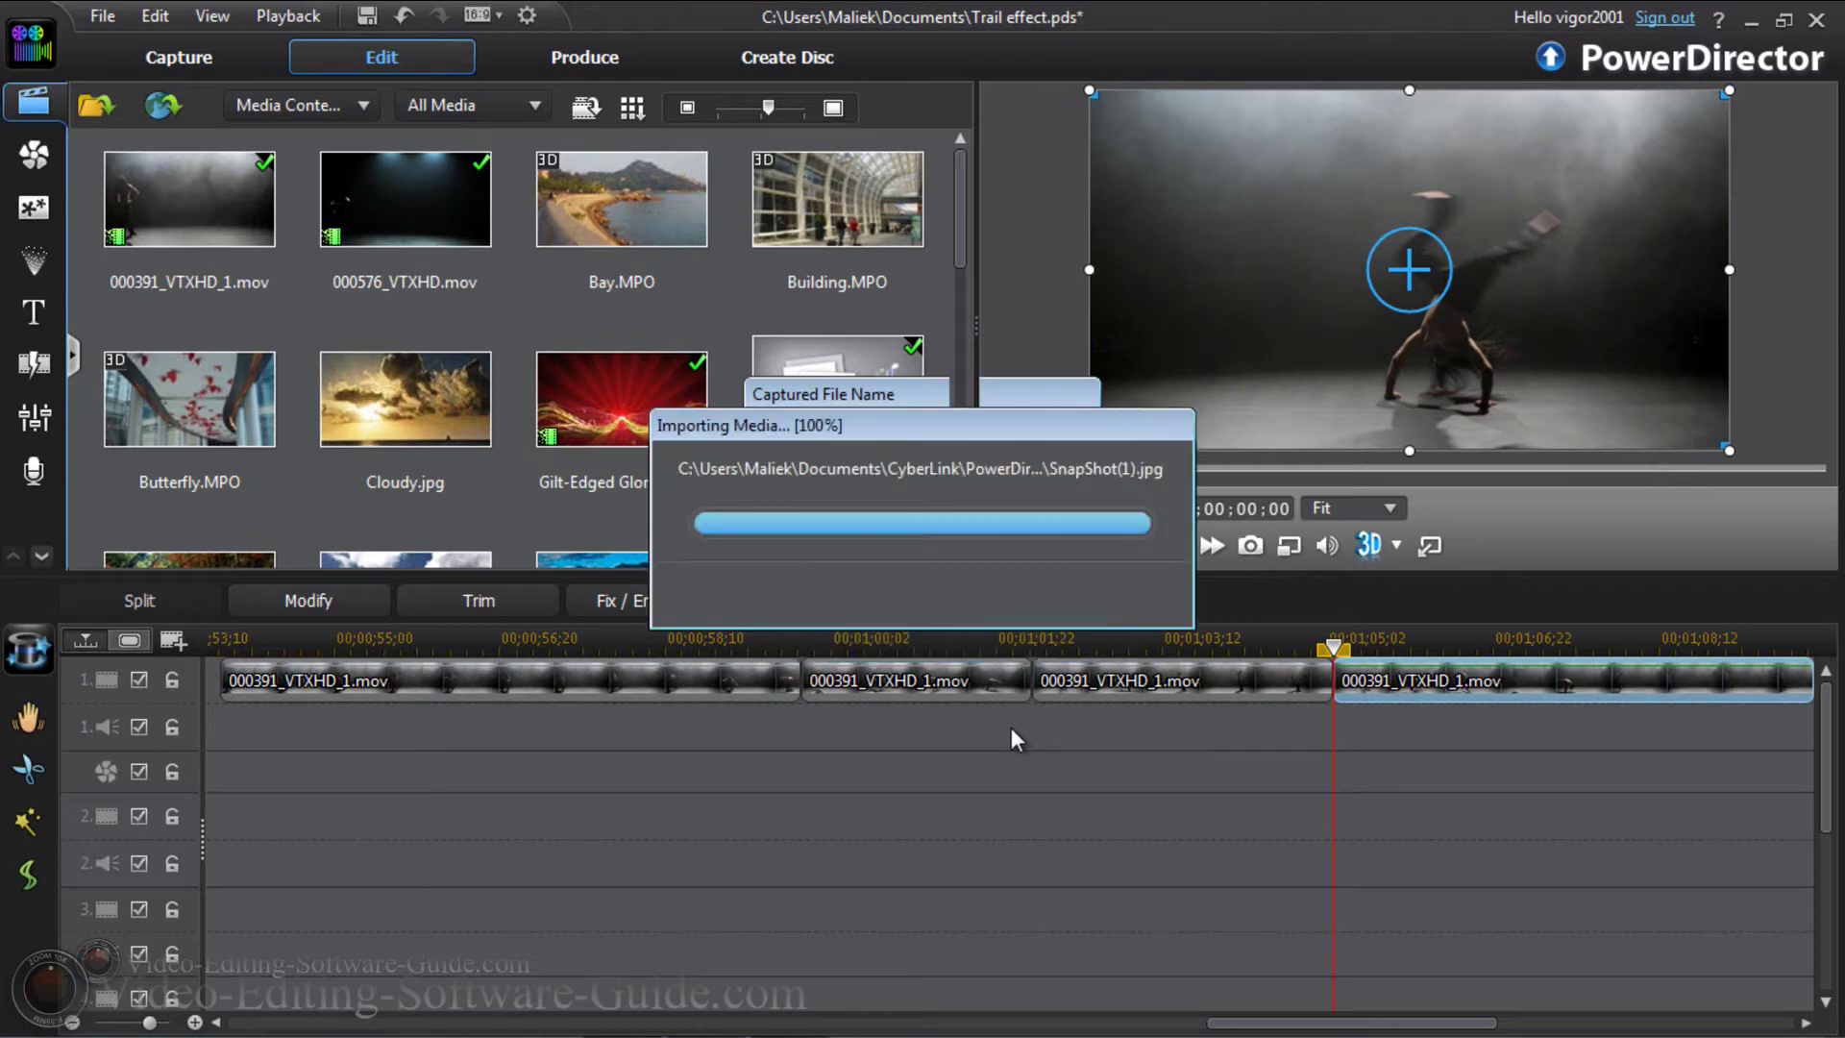
Play the last clip, split it at the playhead and save the frame as SnapShot(2).jpg
left_click(1020, 546)
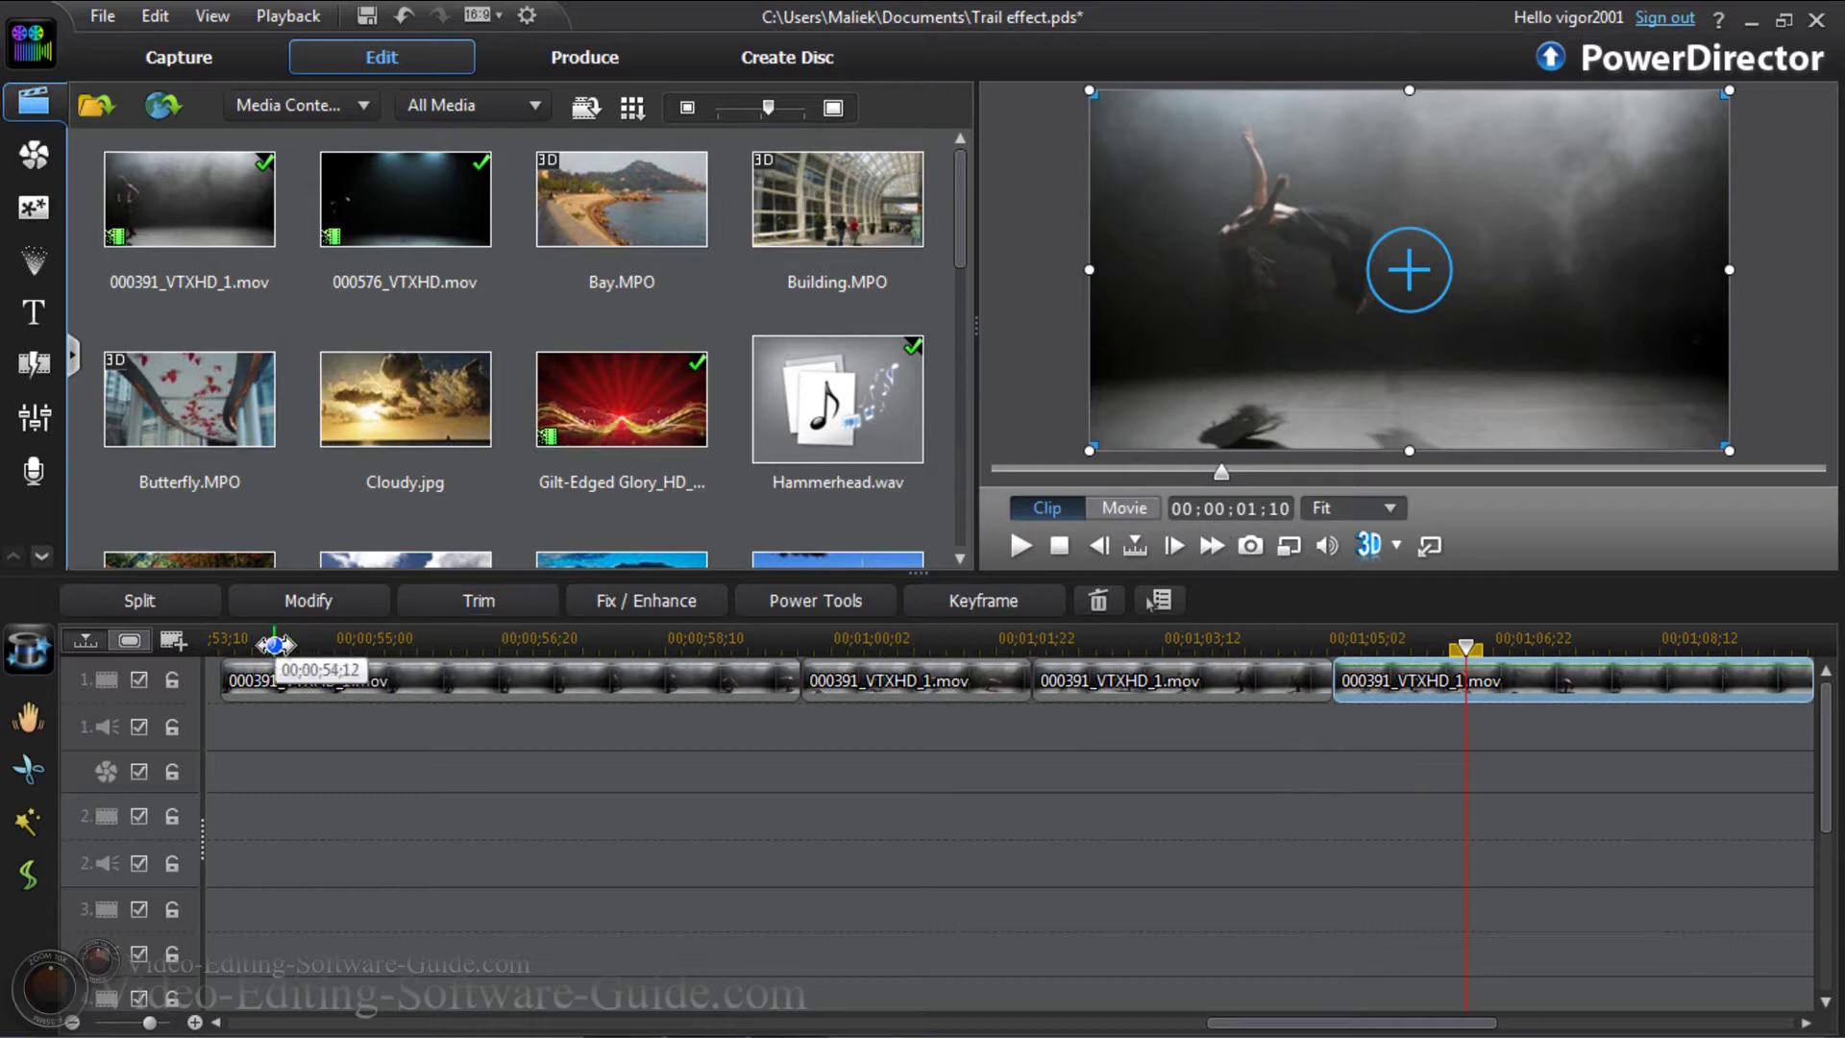
left_click(144, 604)
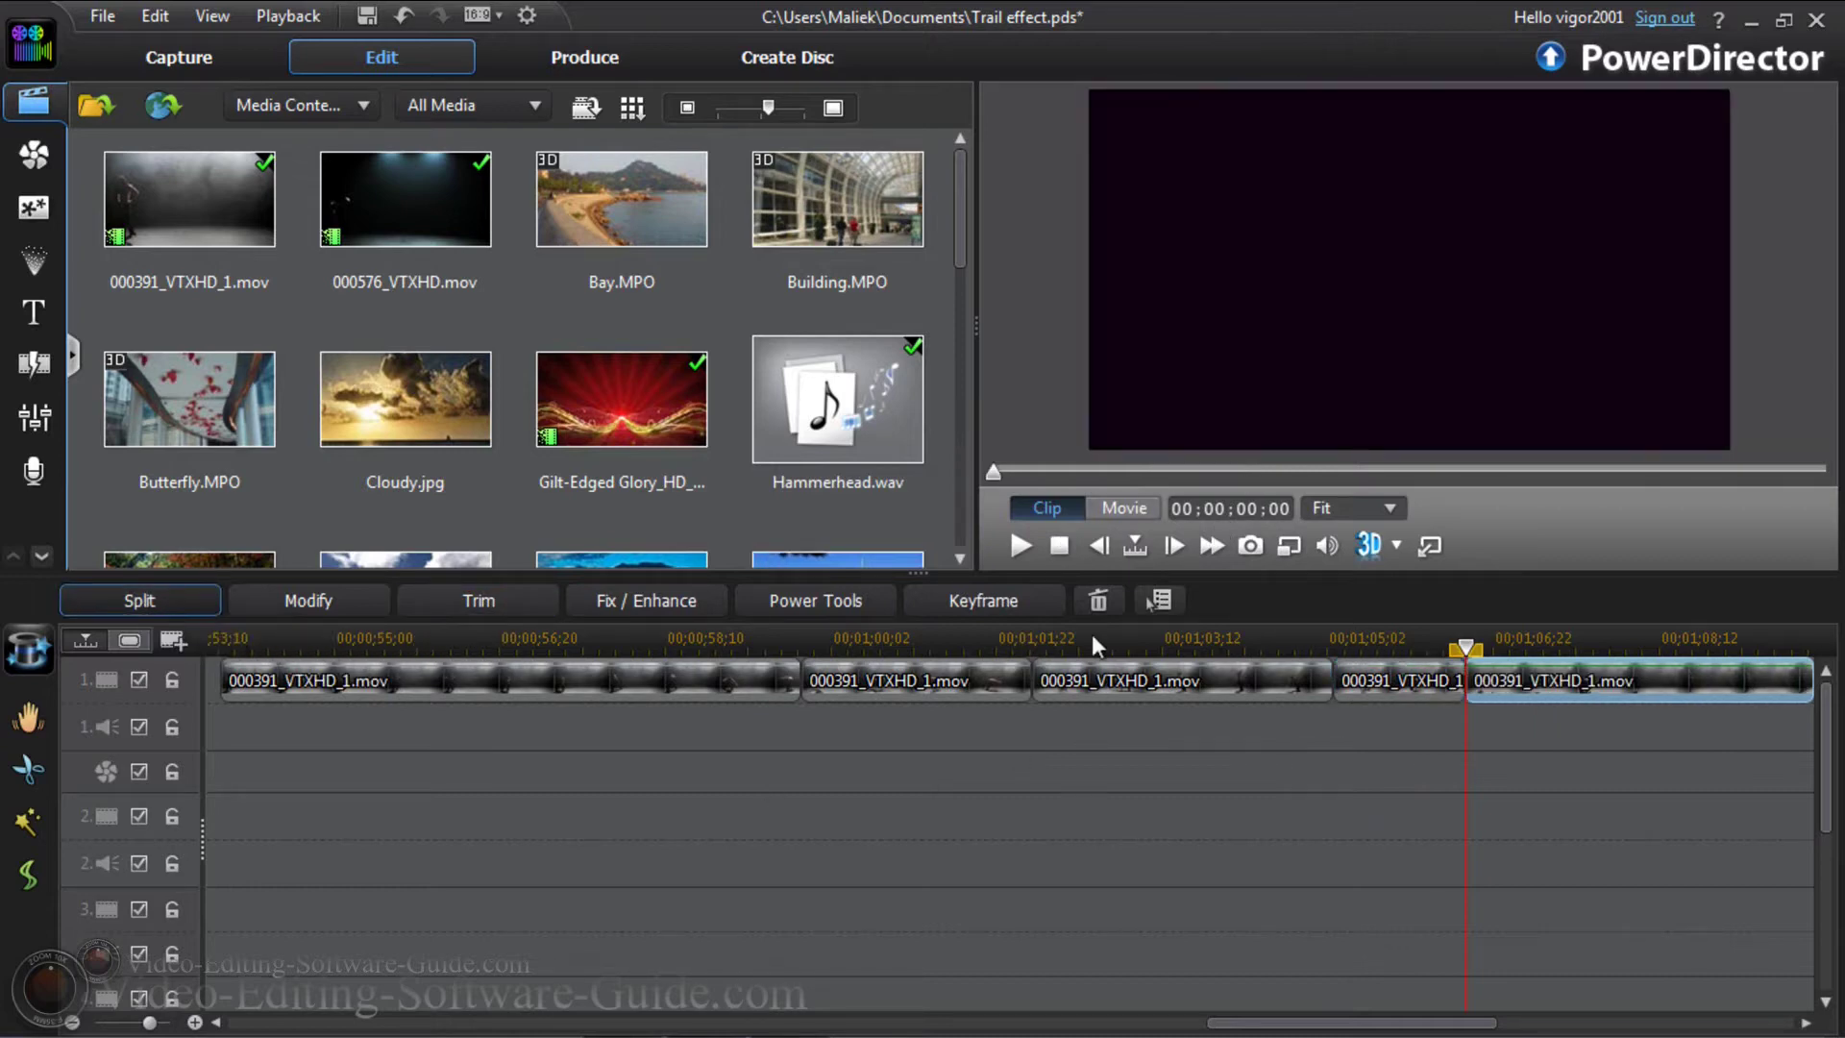
left_click(1249, 545)
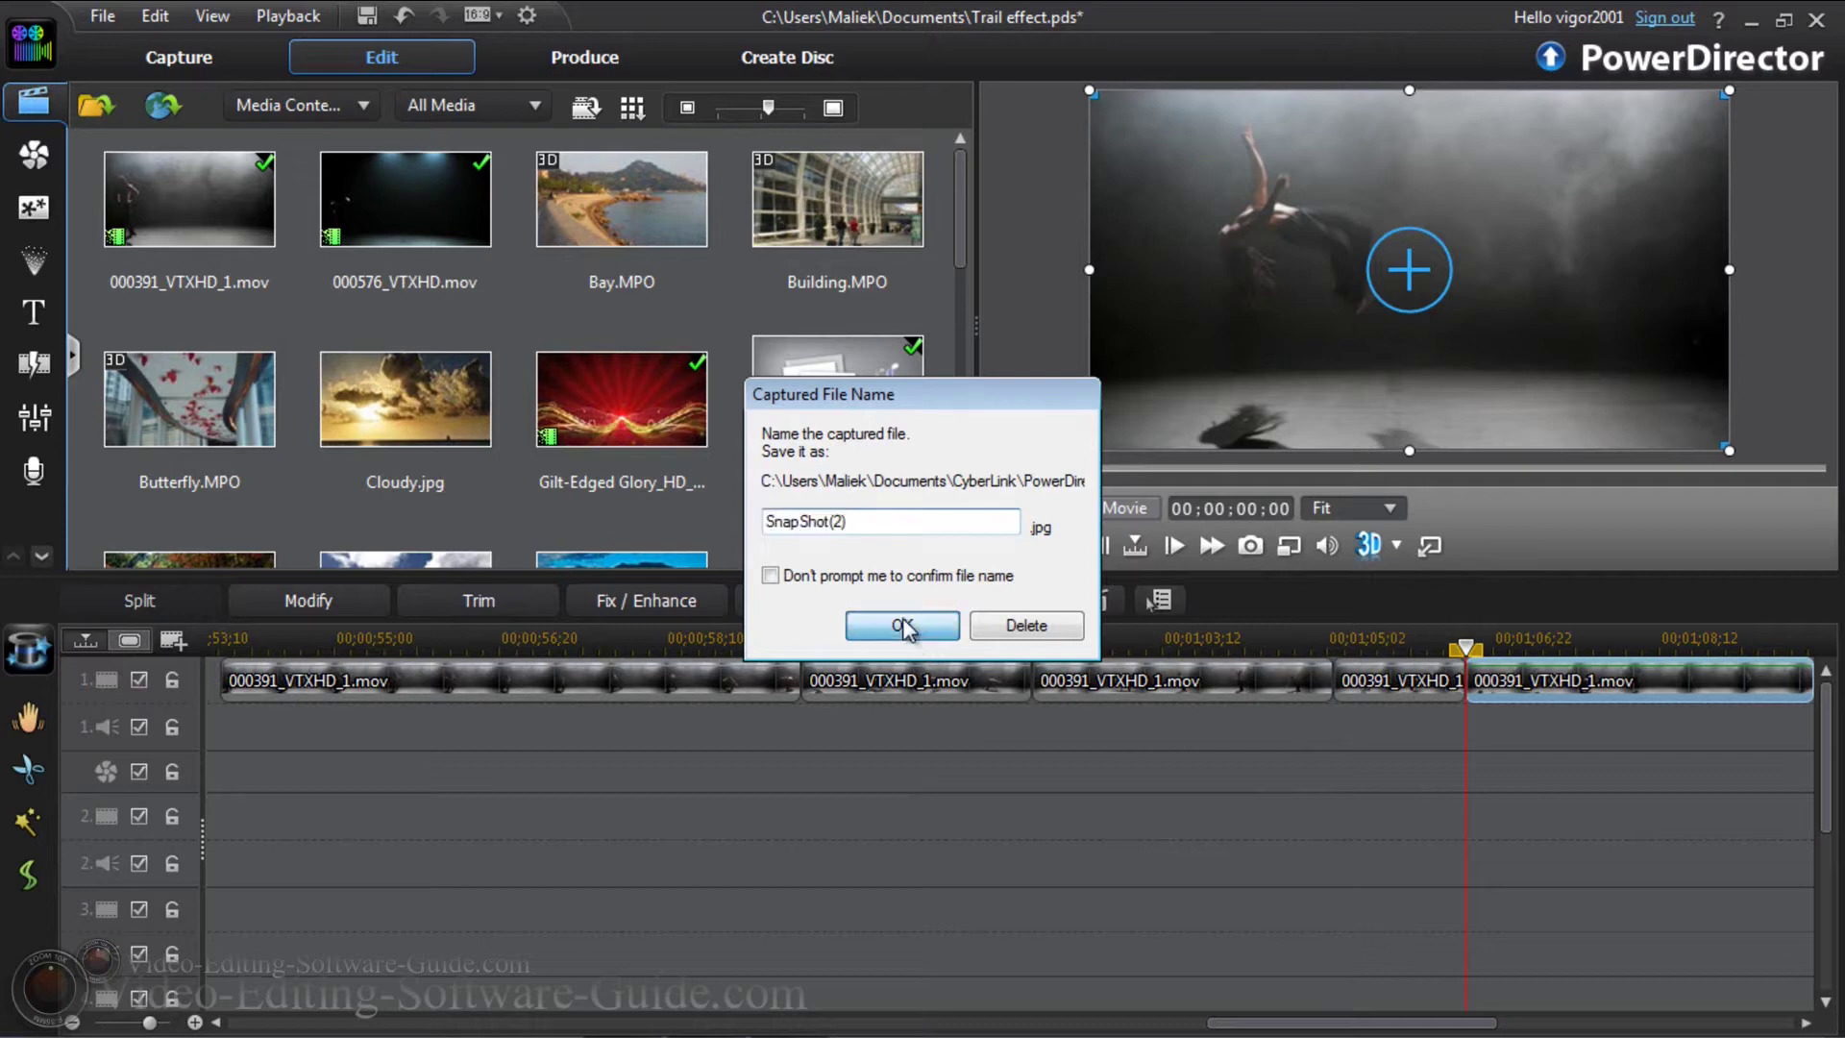
key("Return")
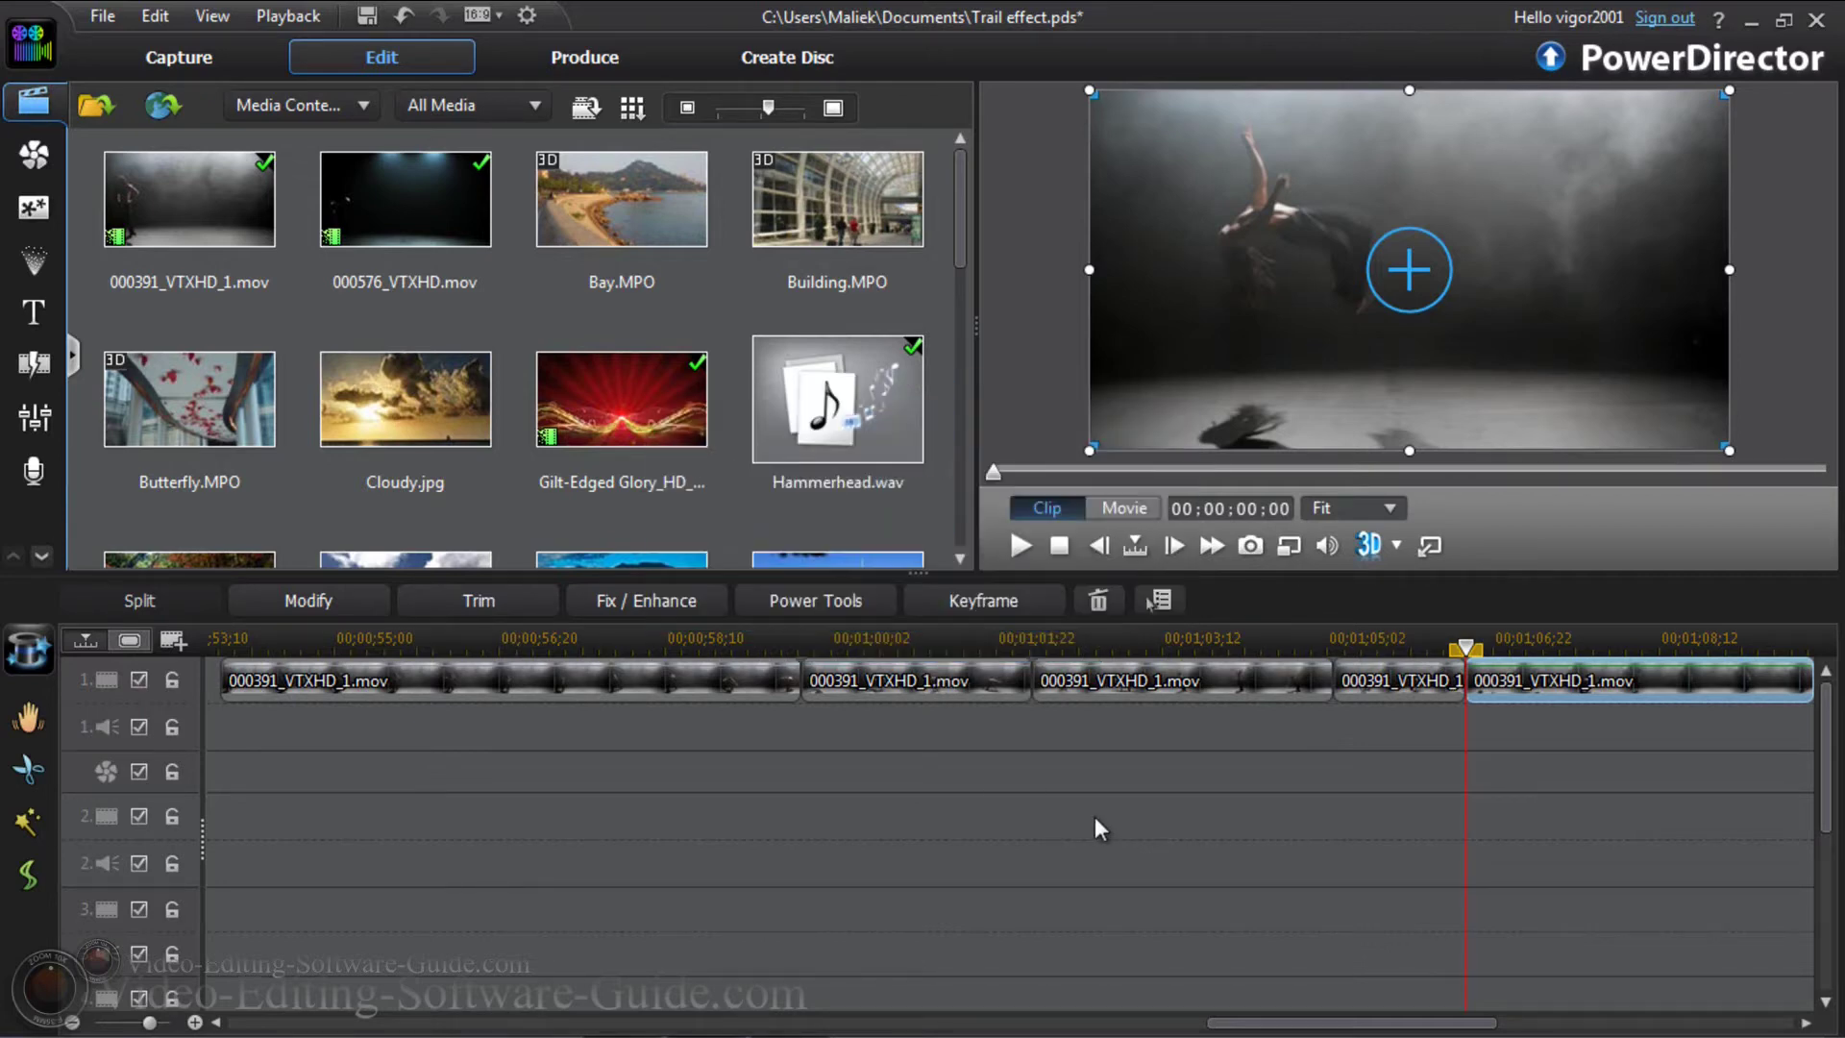
Scroll the media library to the snapshots and drag SnapShot(2).jpg onto video track 2 at the playhead
left_click_drag(959, 246, 972, 375)
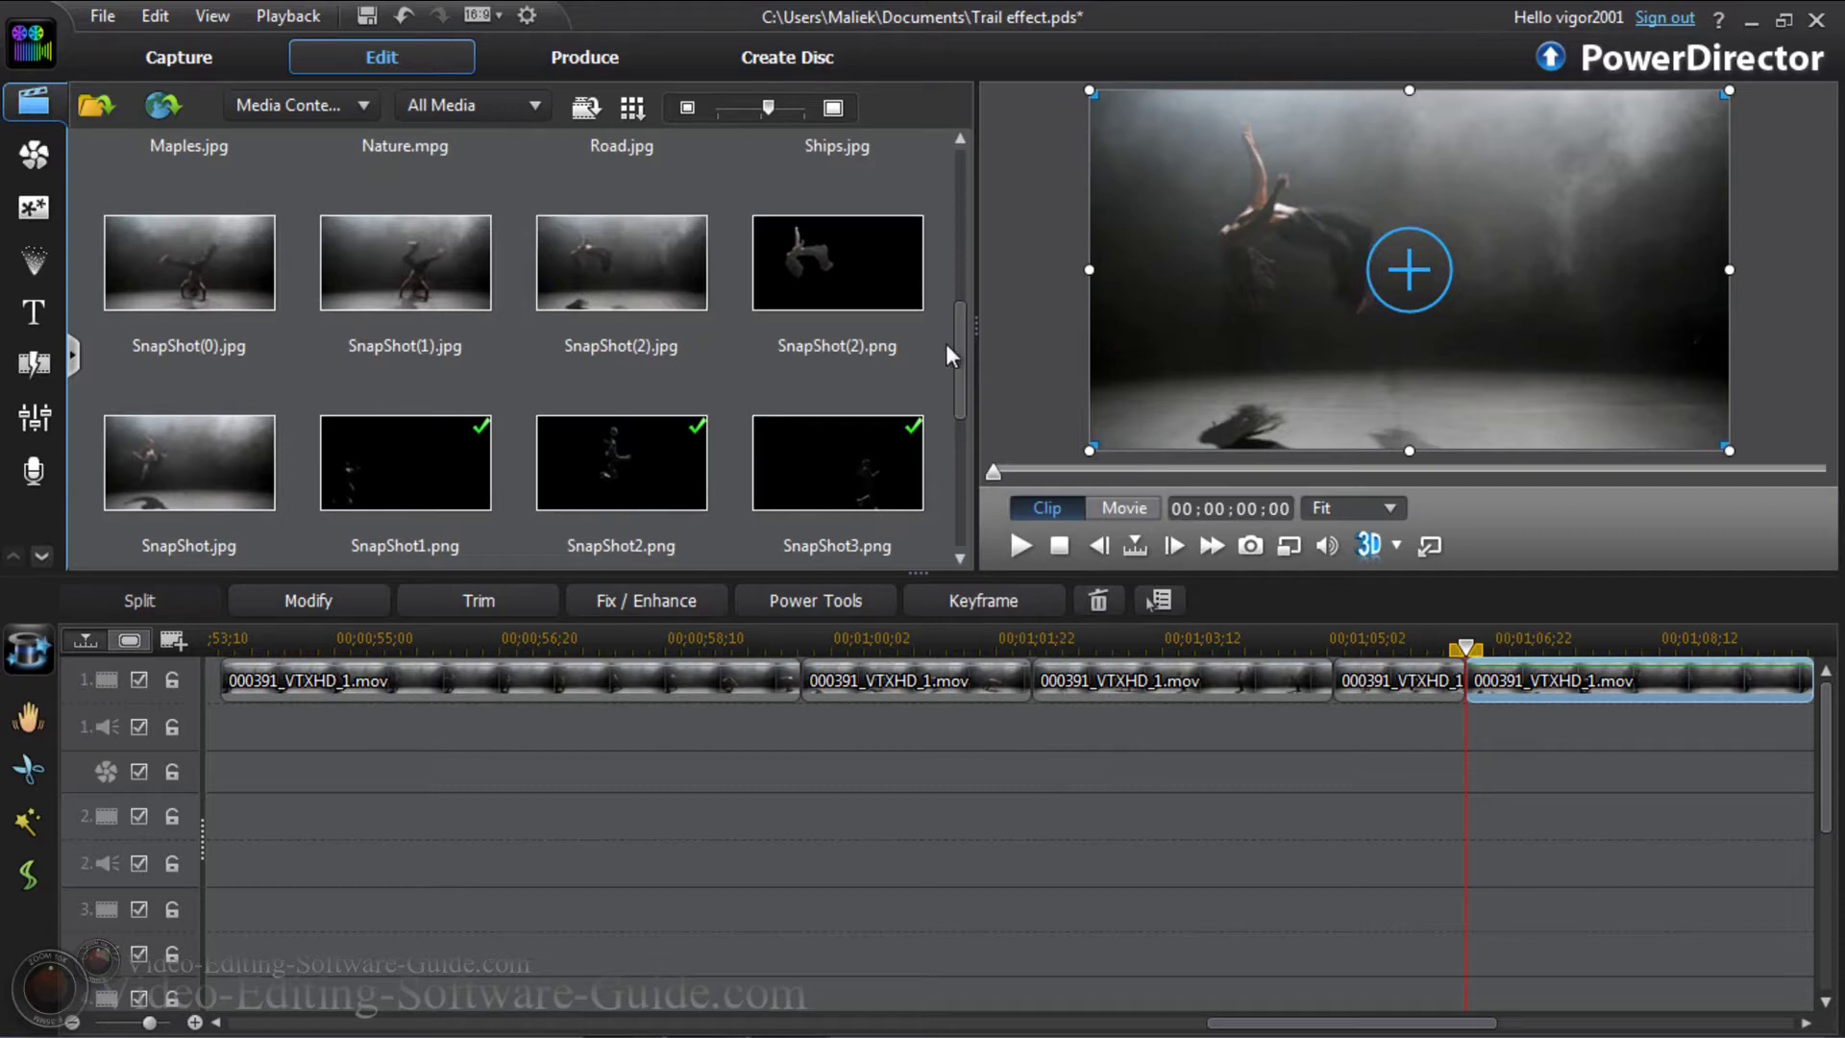
mouse_move(963, 354)
left_mouse_down()
mouse_move(970, 425)
mouse_move(964, 355)
left_mouse_up()
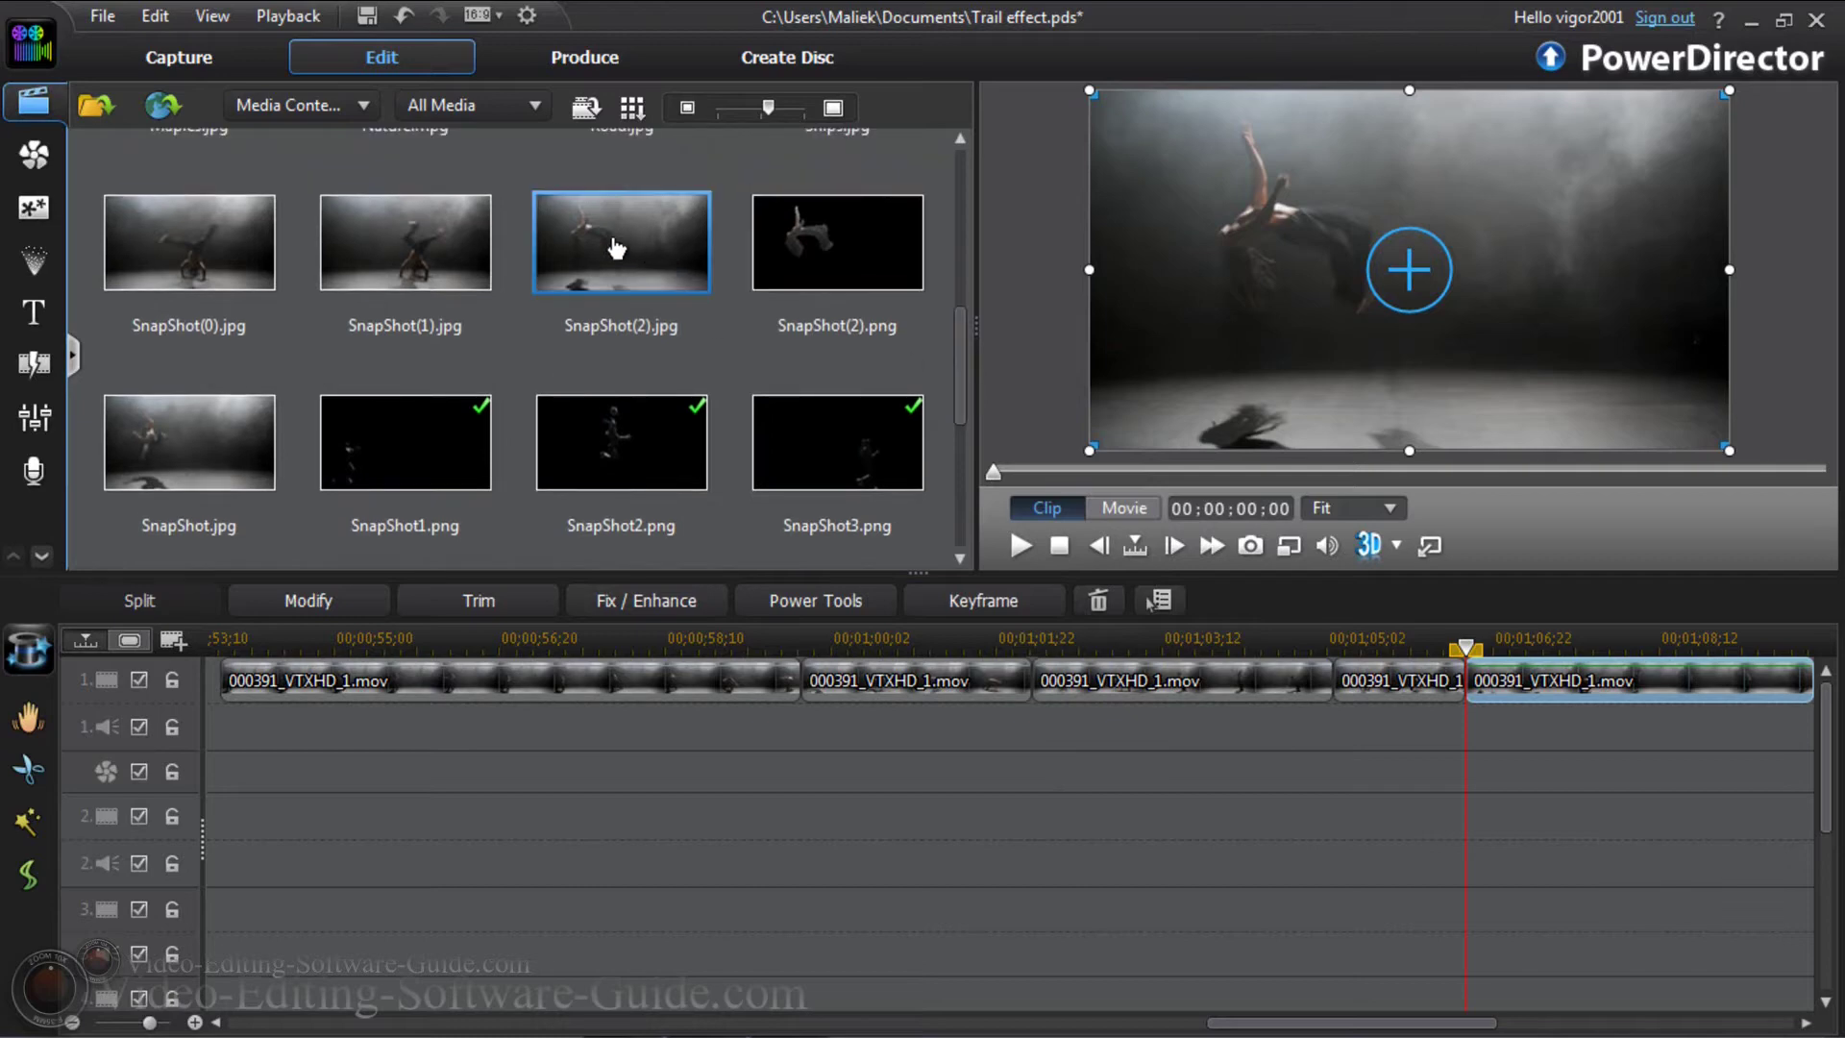
left_click_drag(614, 247, 1467, 813)
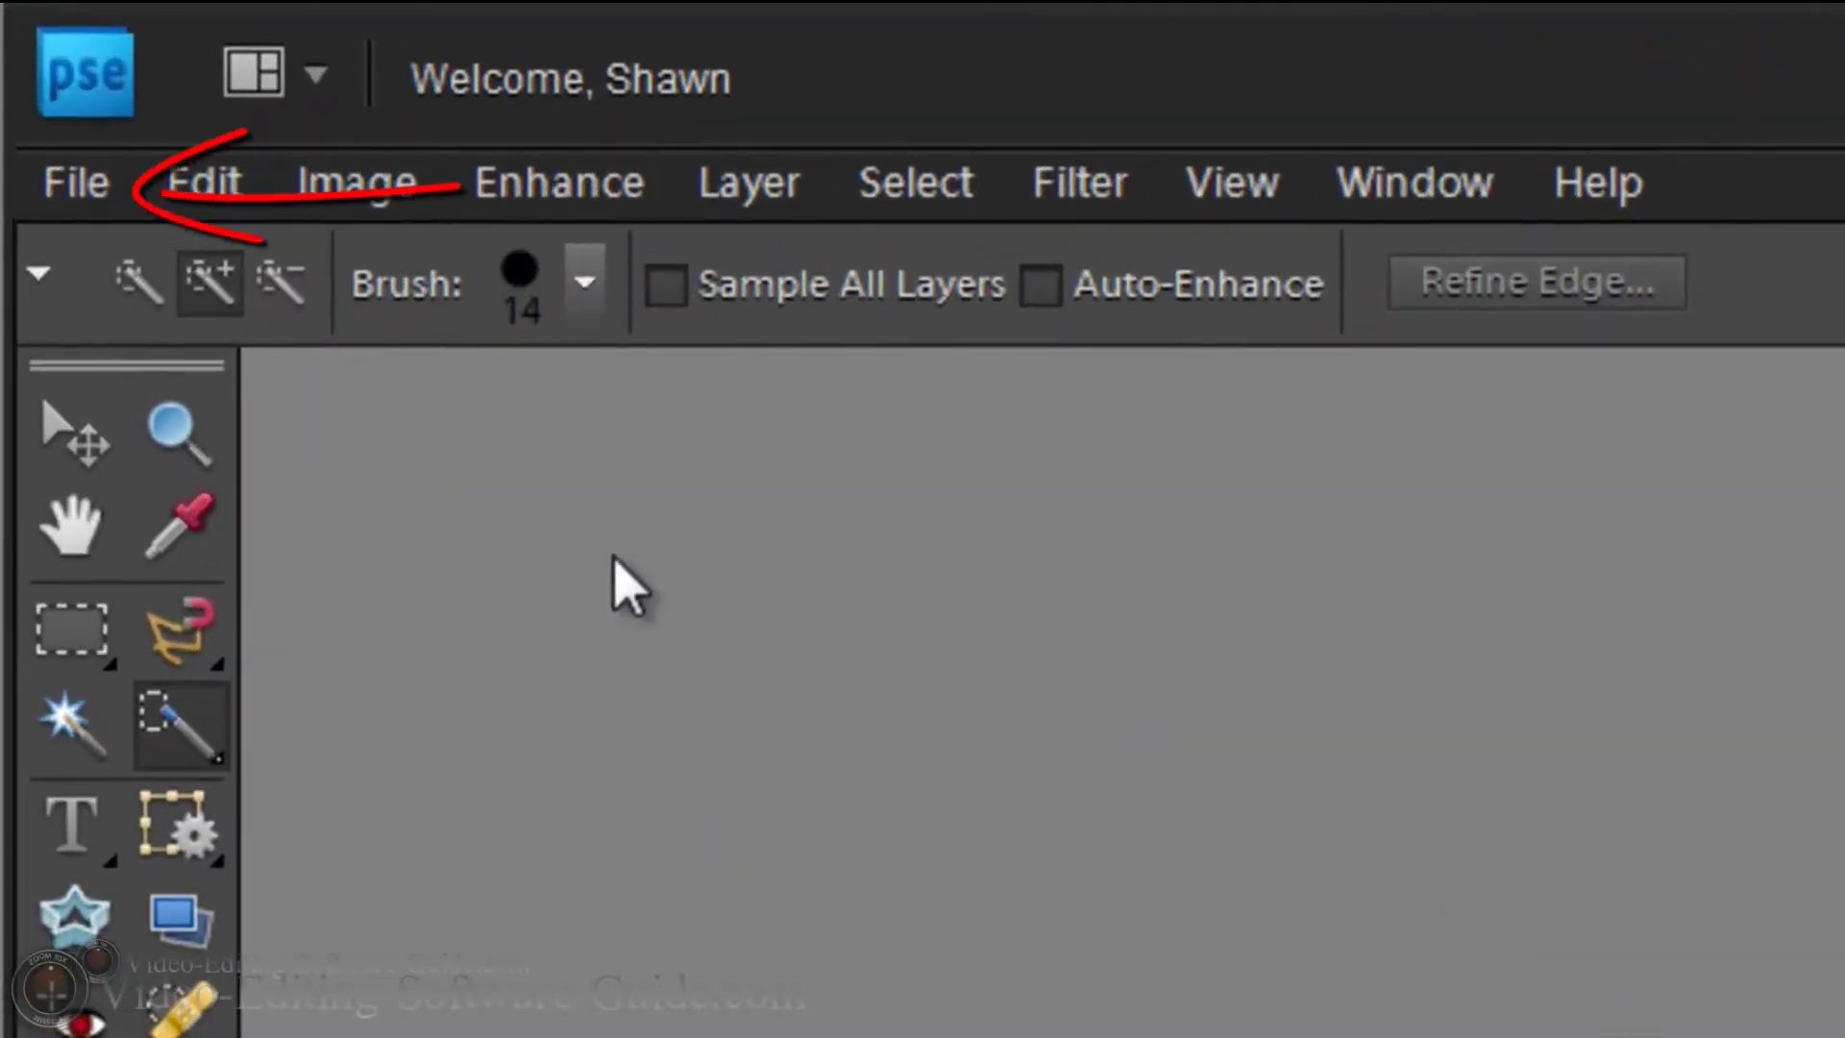
Open SnapShot(2) from Libraries > Documents > CyberLink > PowerDirector > 11.0 in the editor
left_click(91, 196)
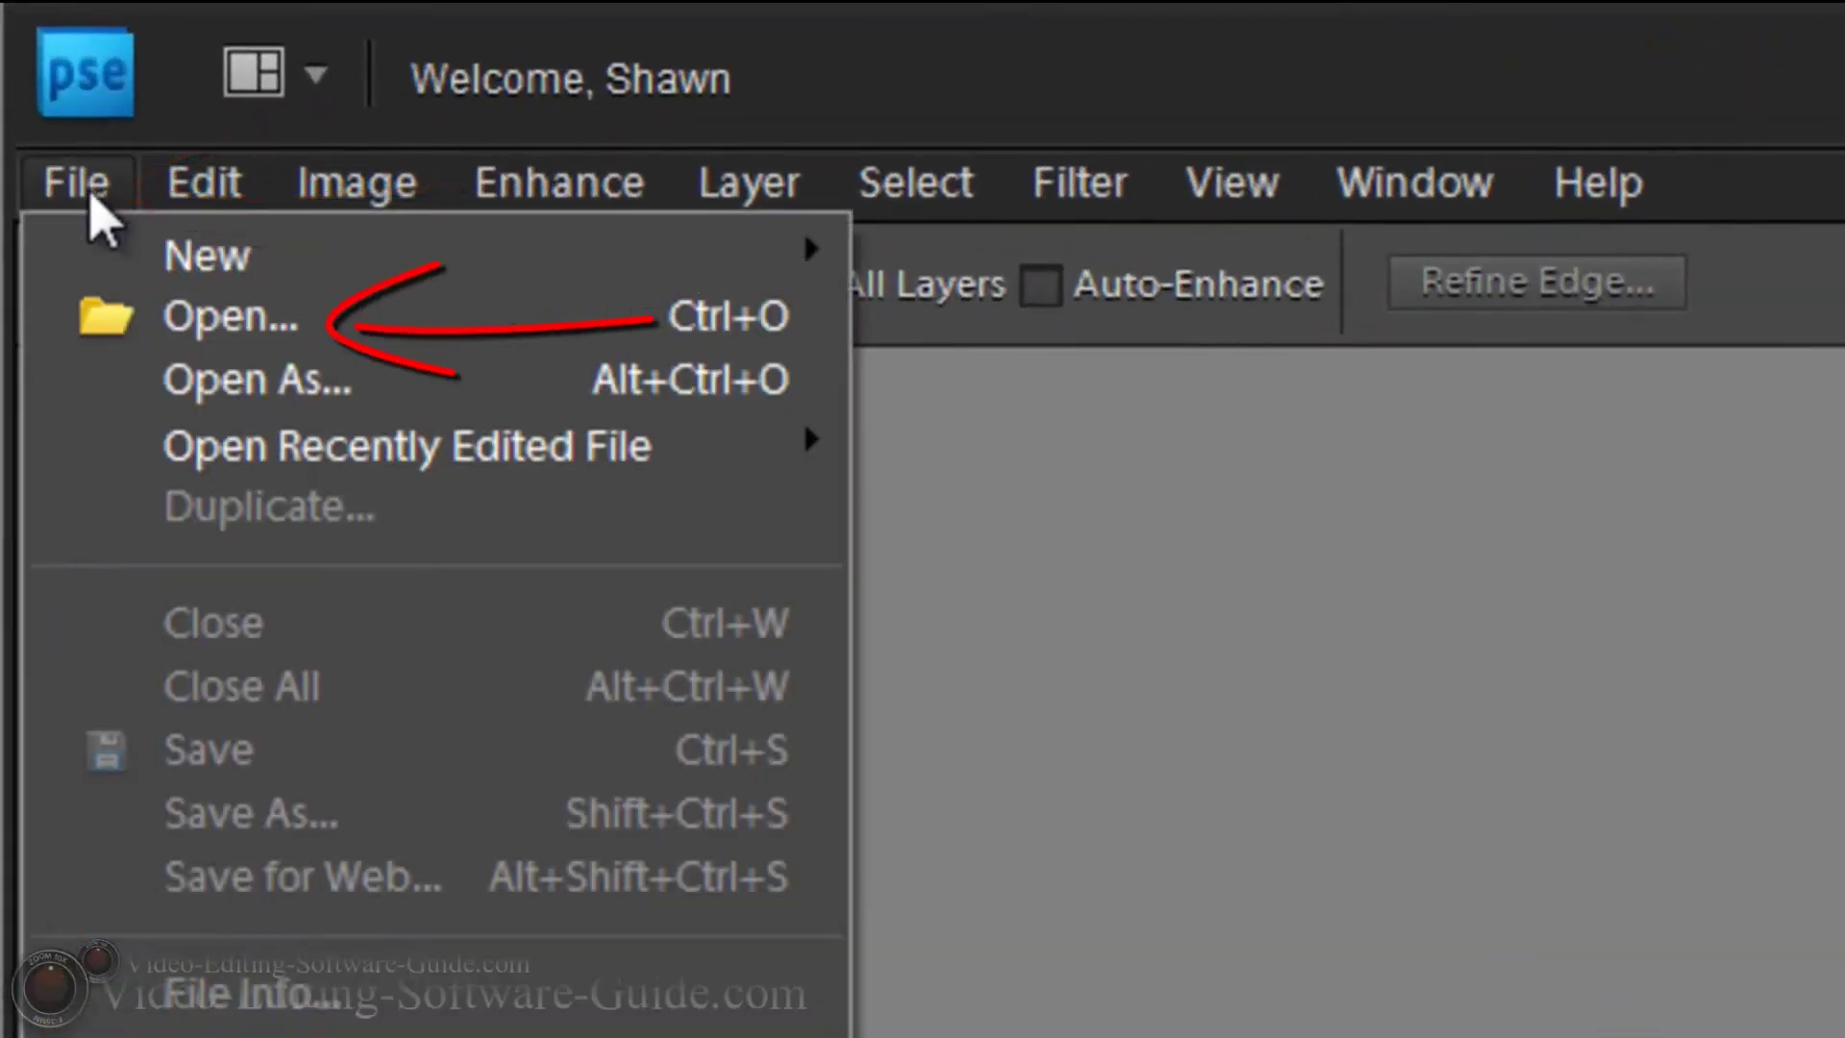
left_click(198, 331)
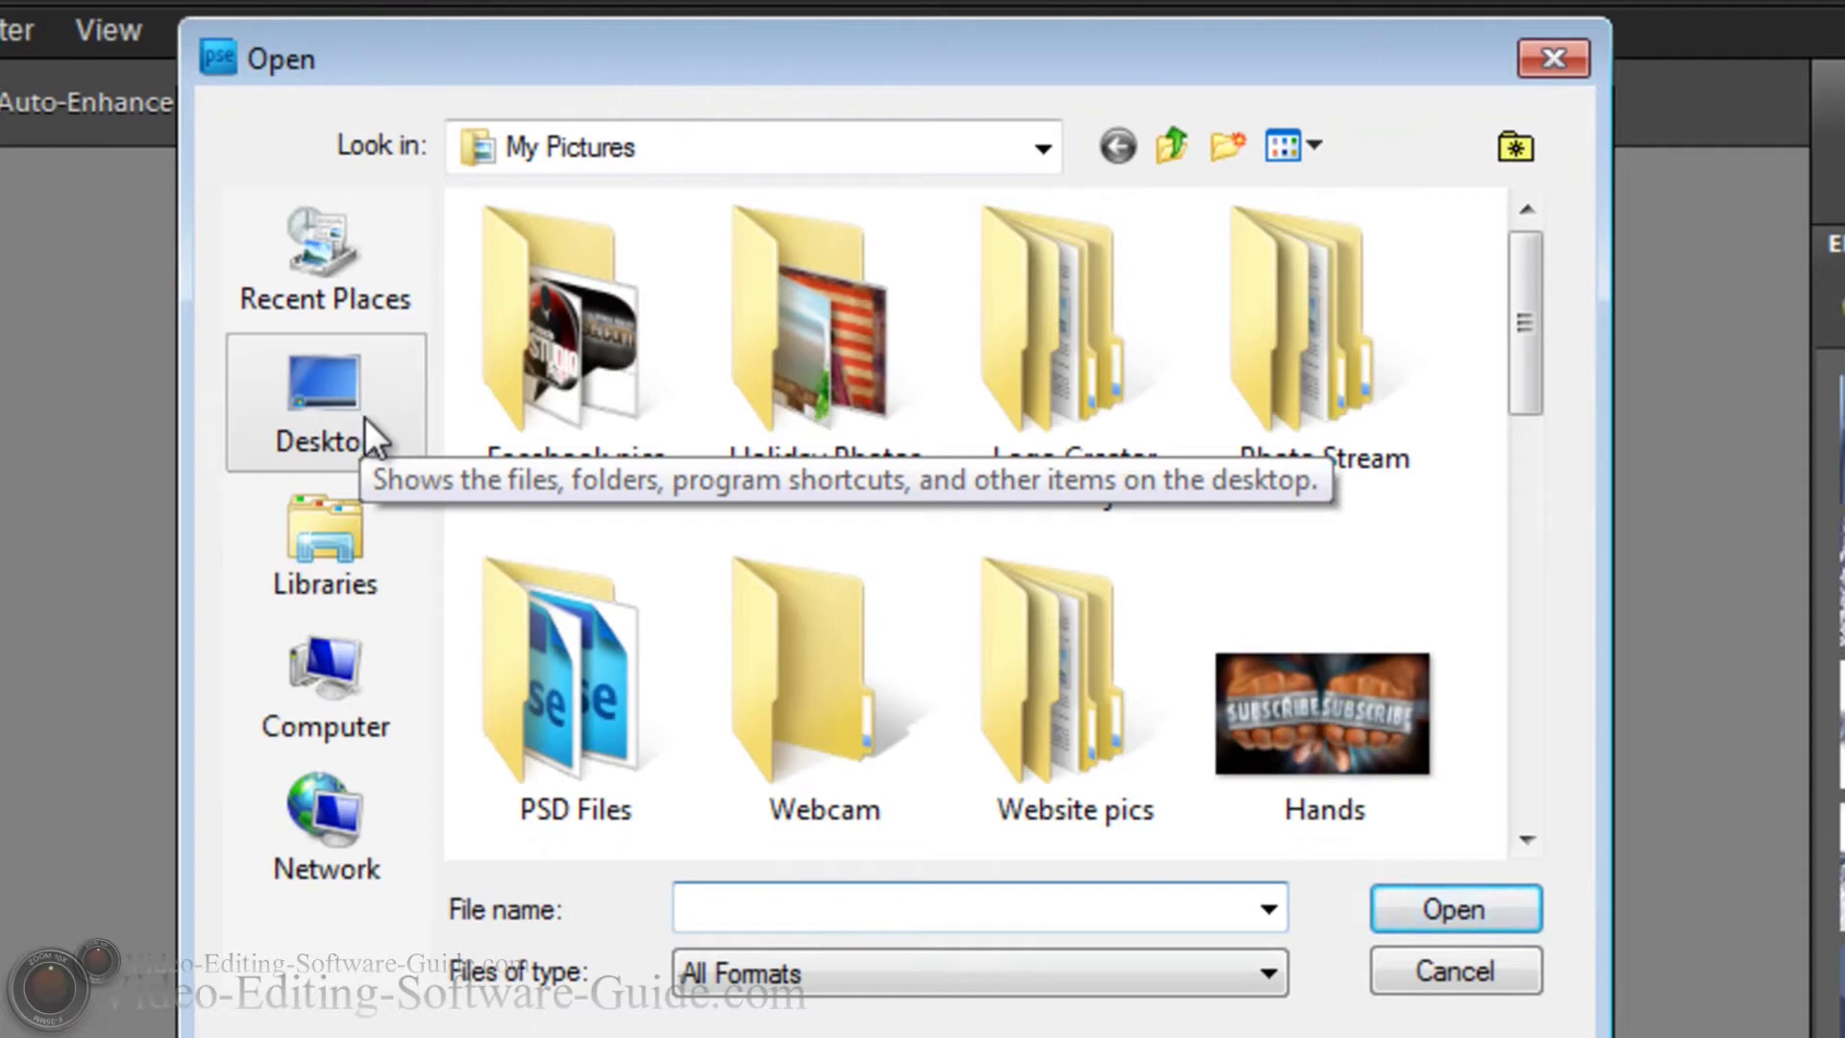
left_click(338, 535)
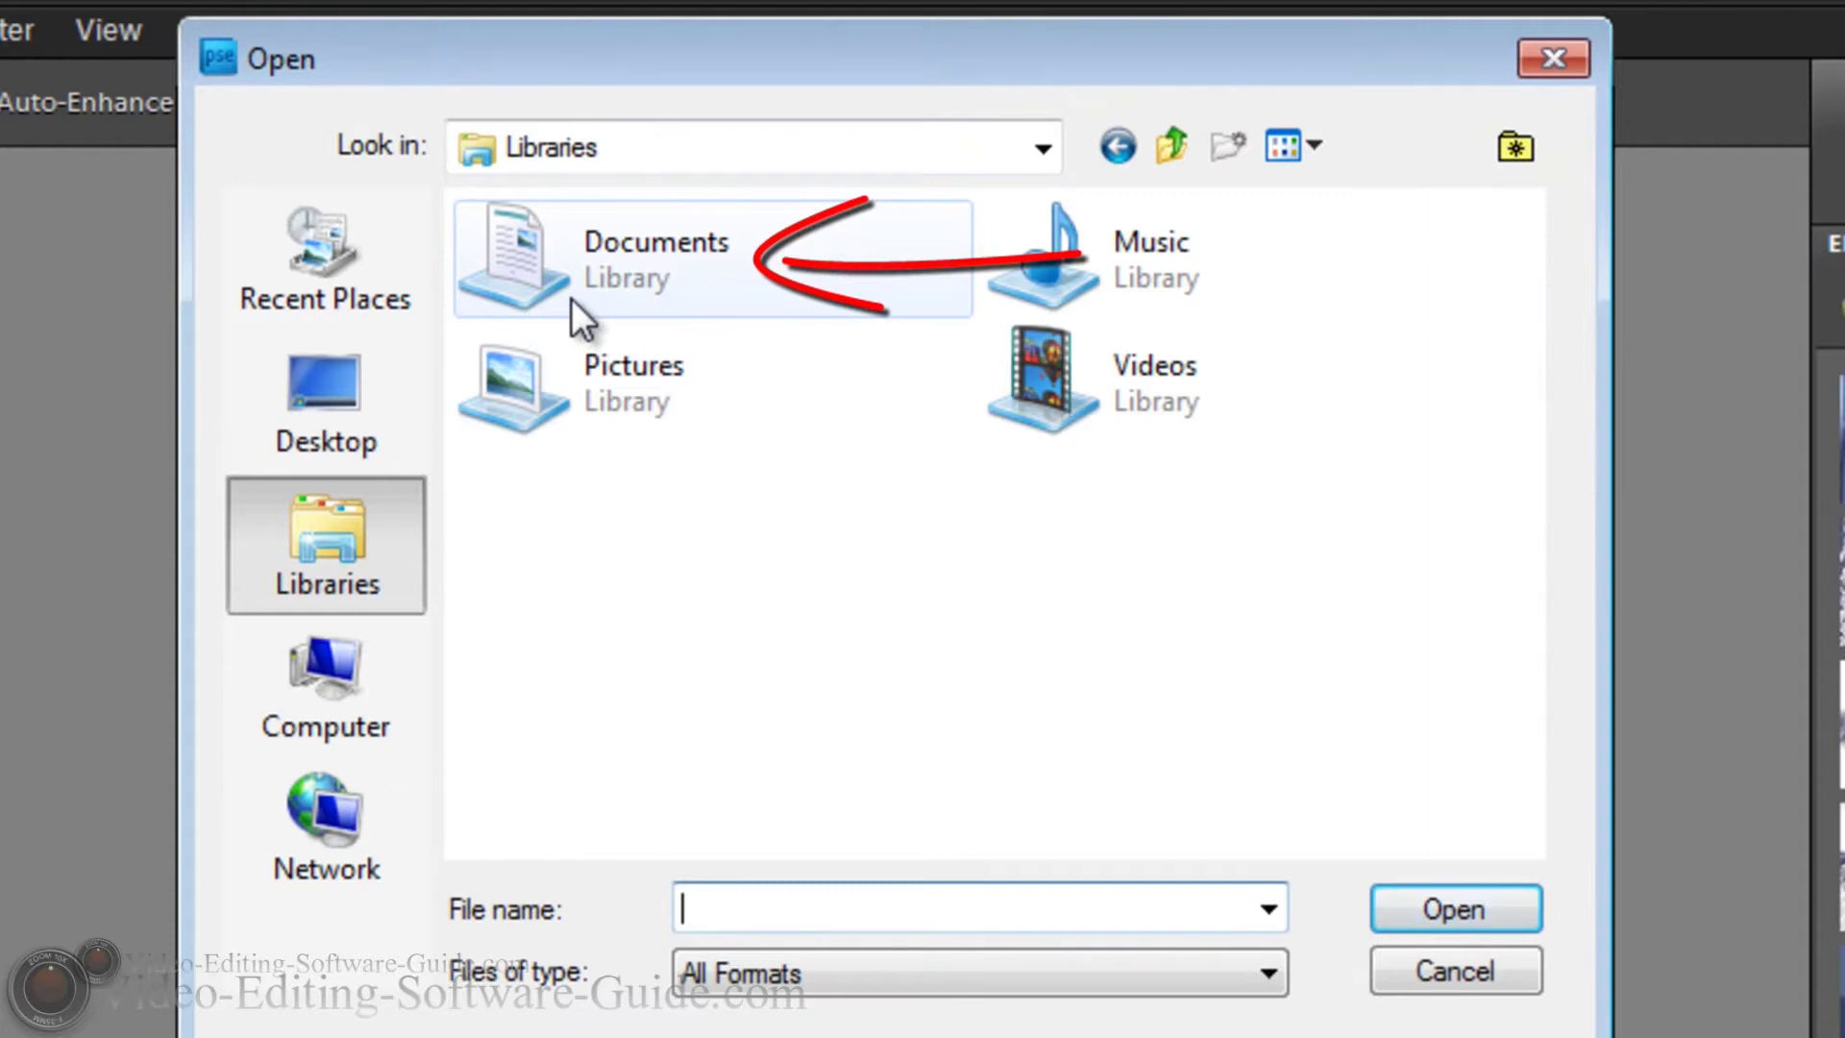
double_click(571, 298)
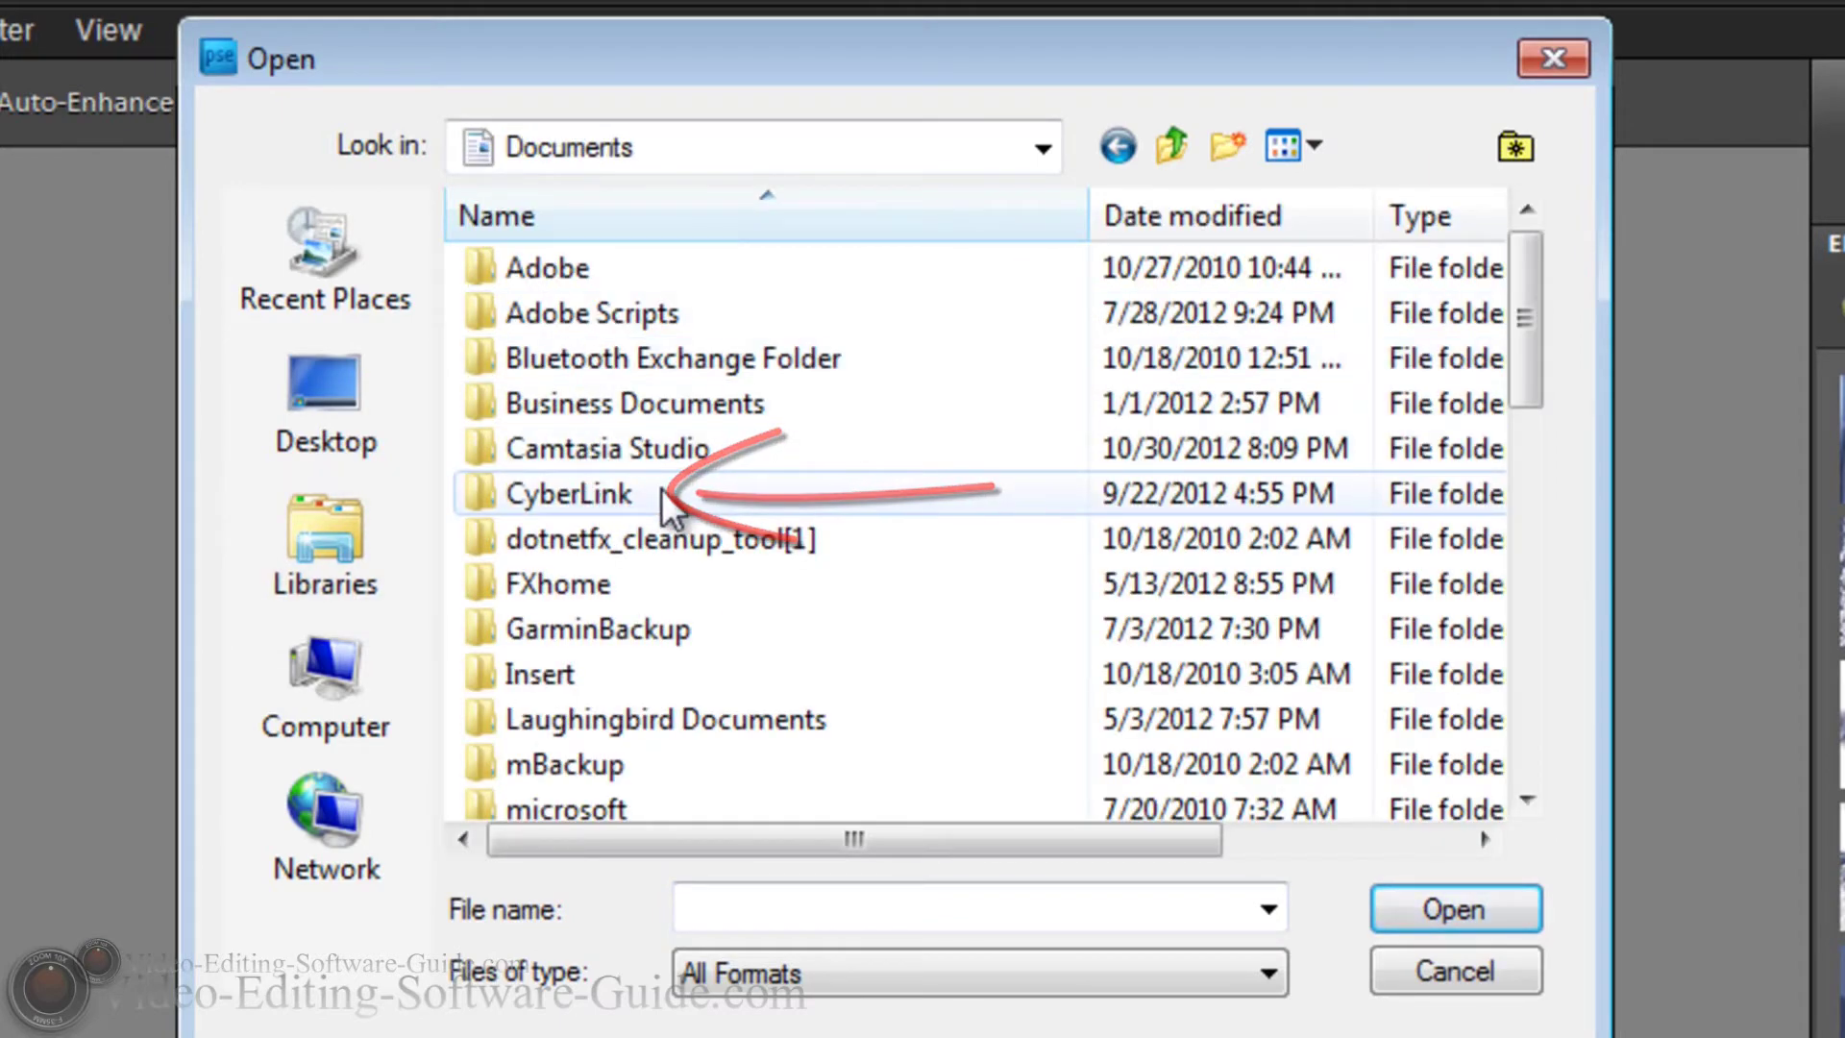
double_click(662, 492)
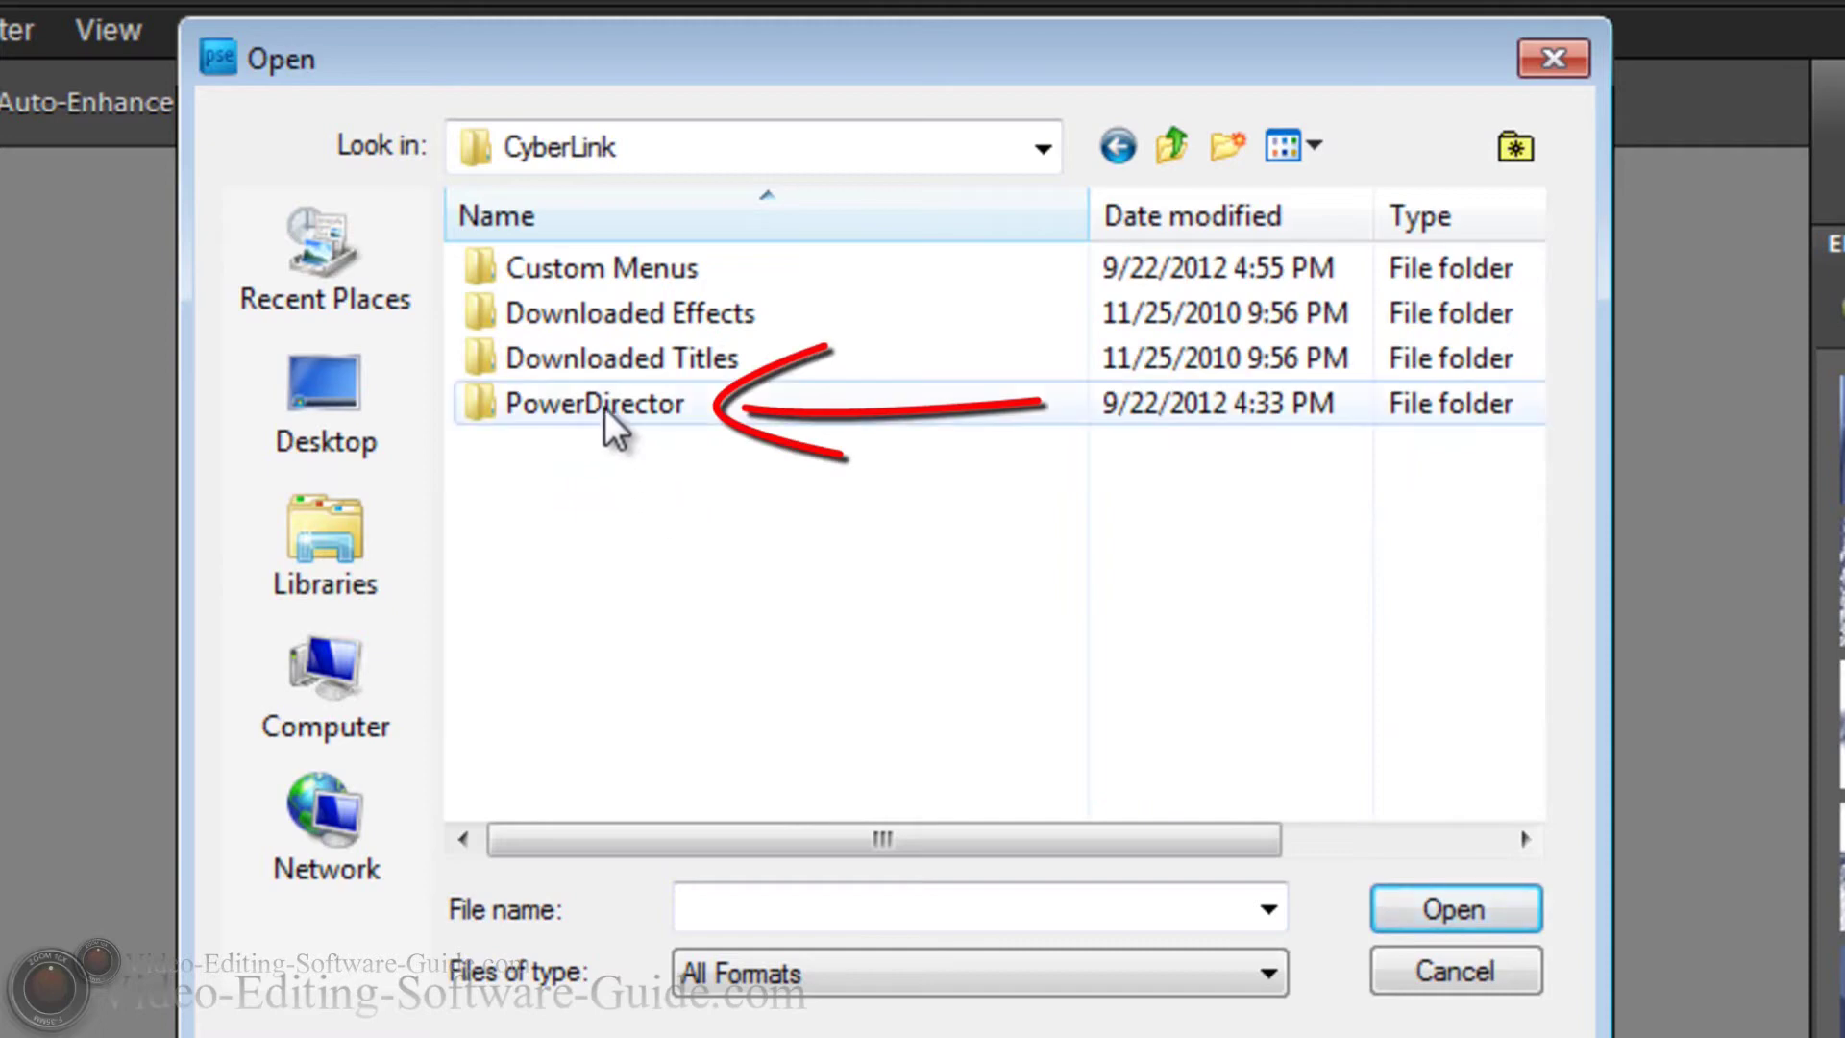
double_click(709, 414)
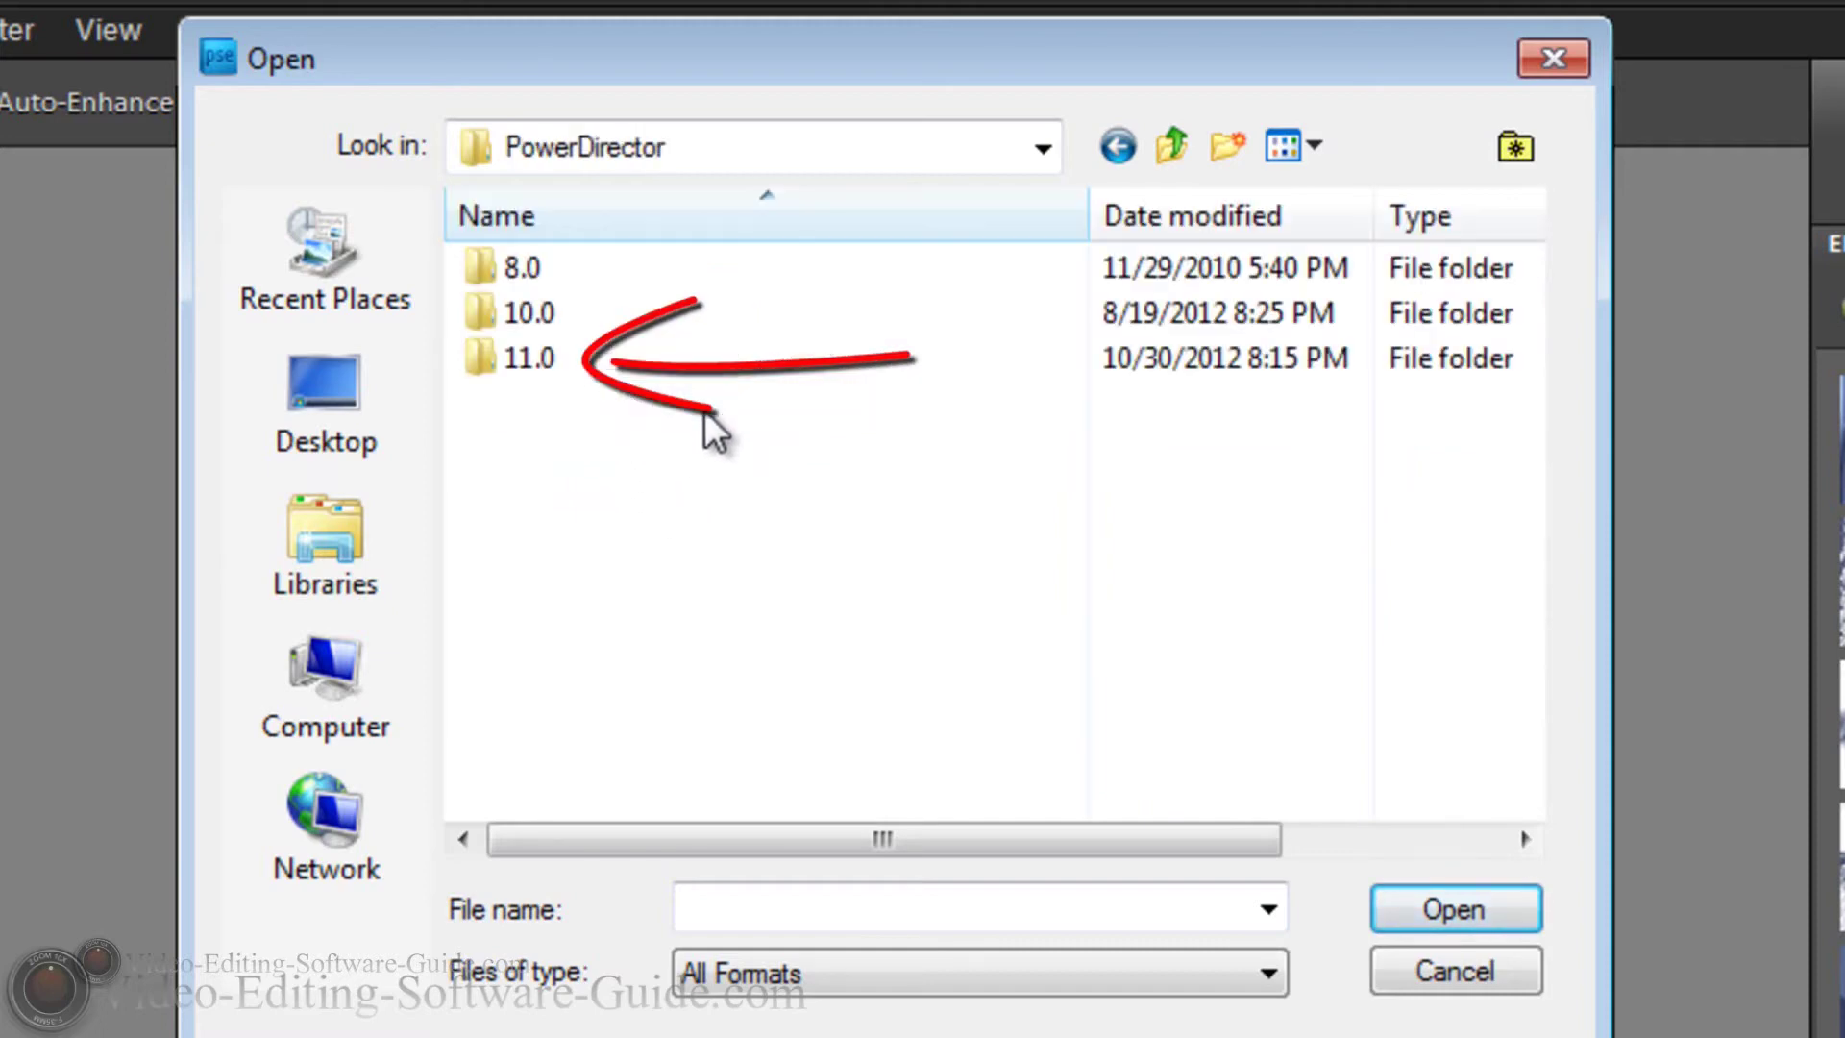
left_click(600, 362)
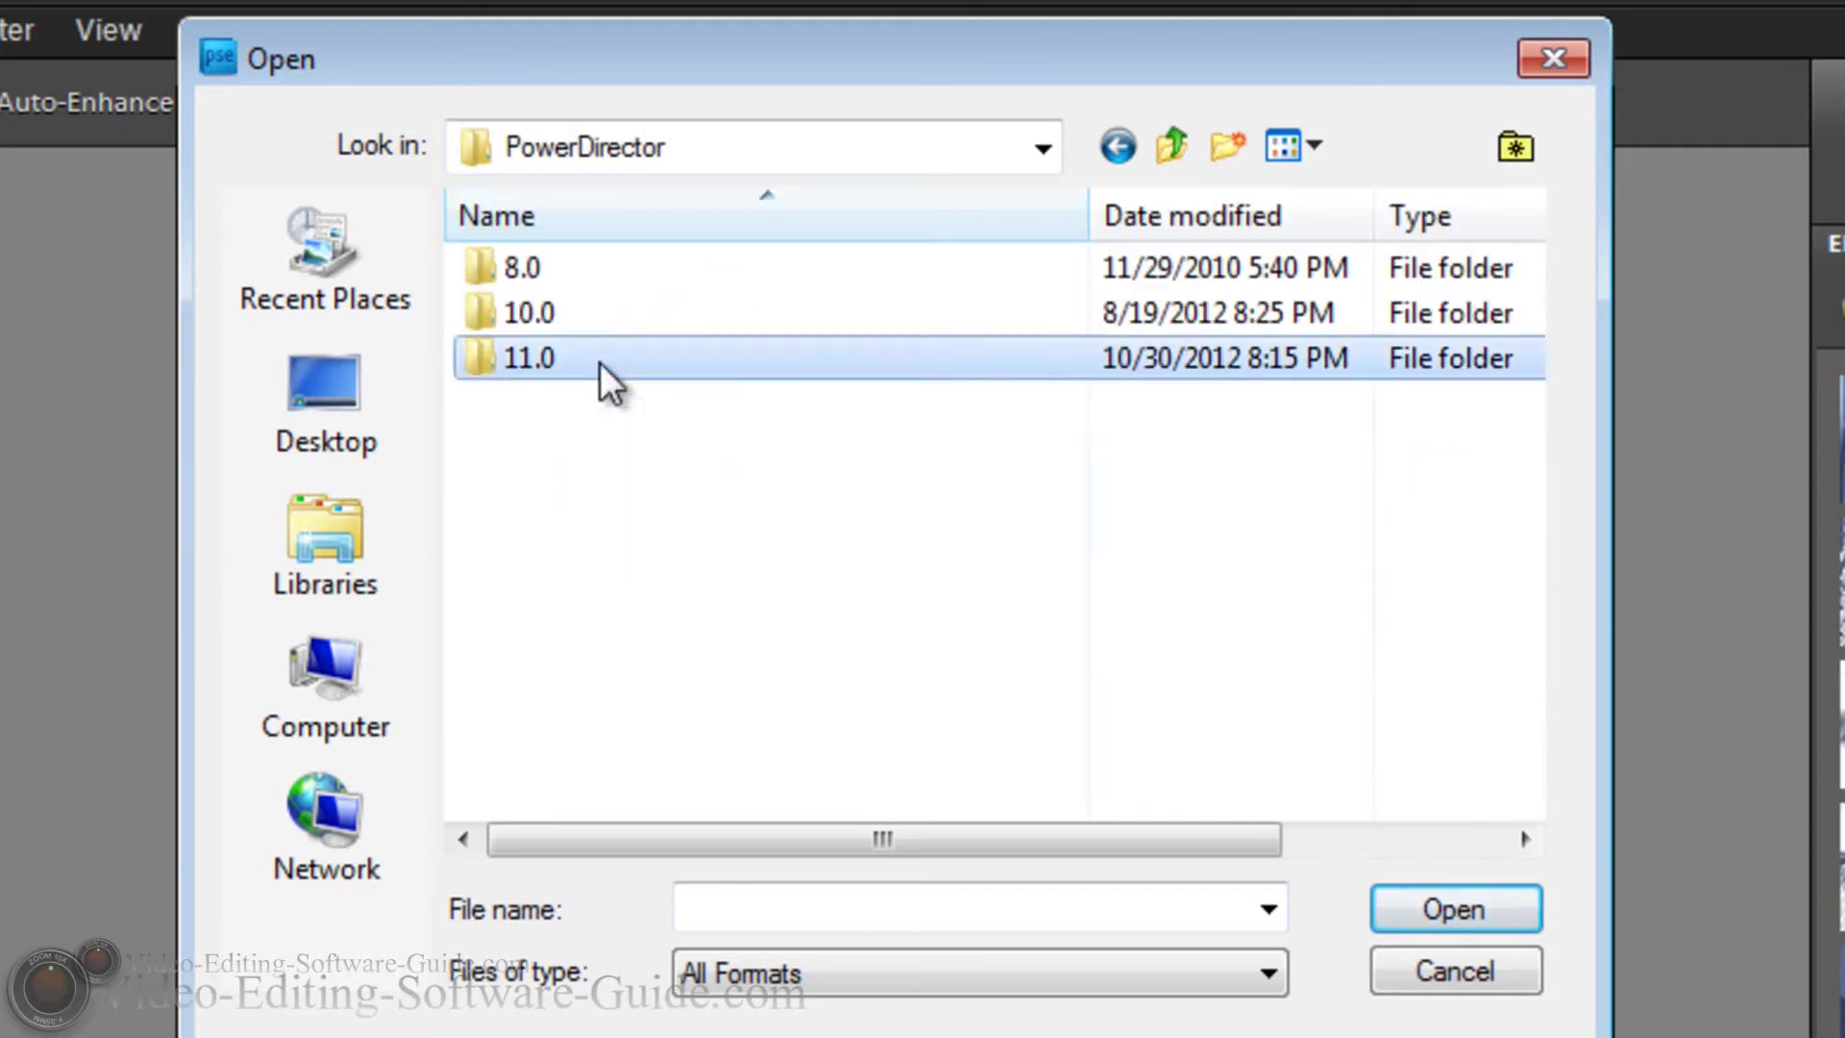
double_click(599, 363)
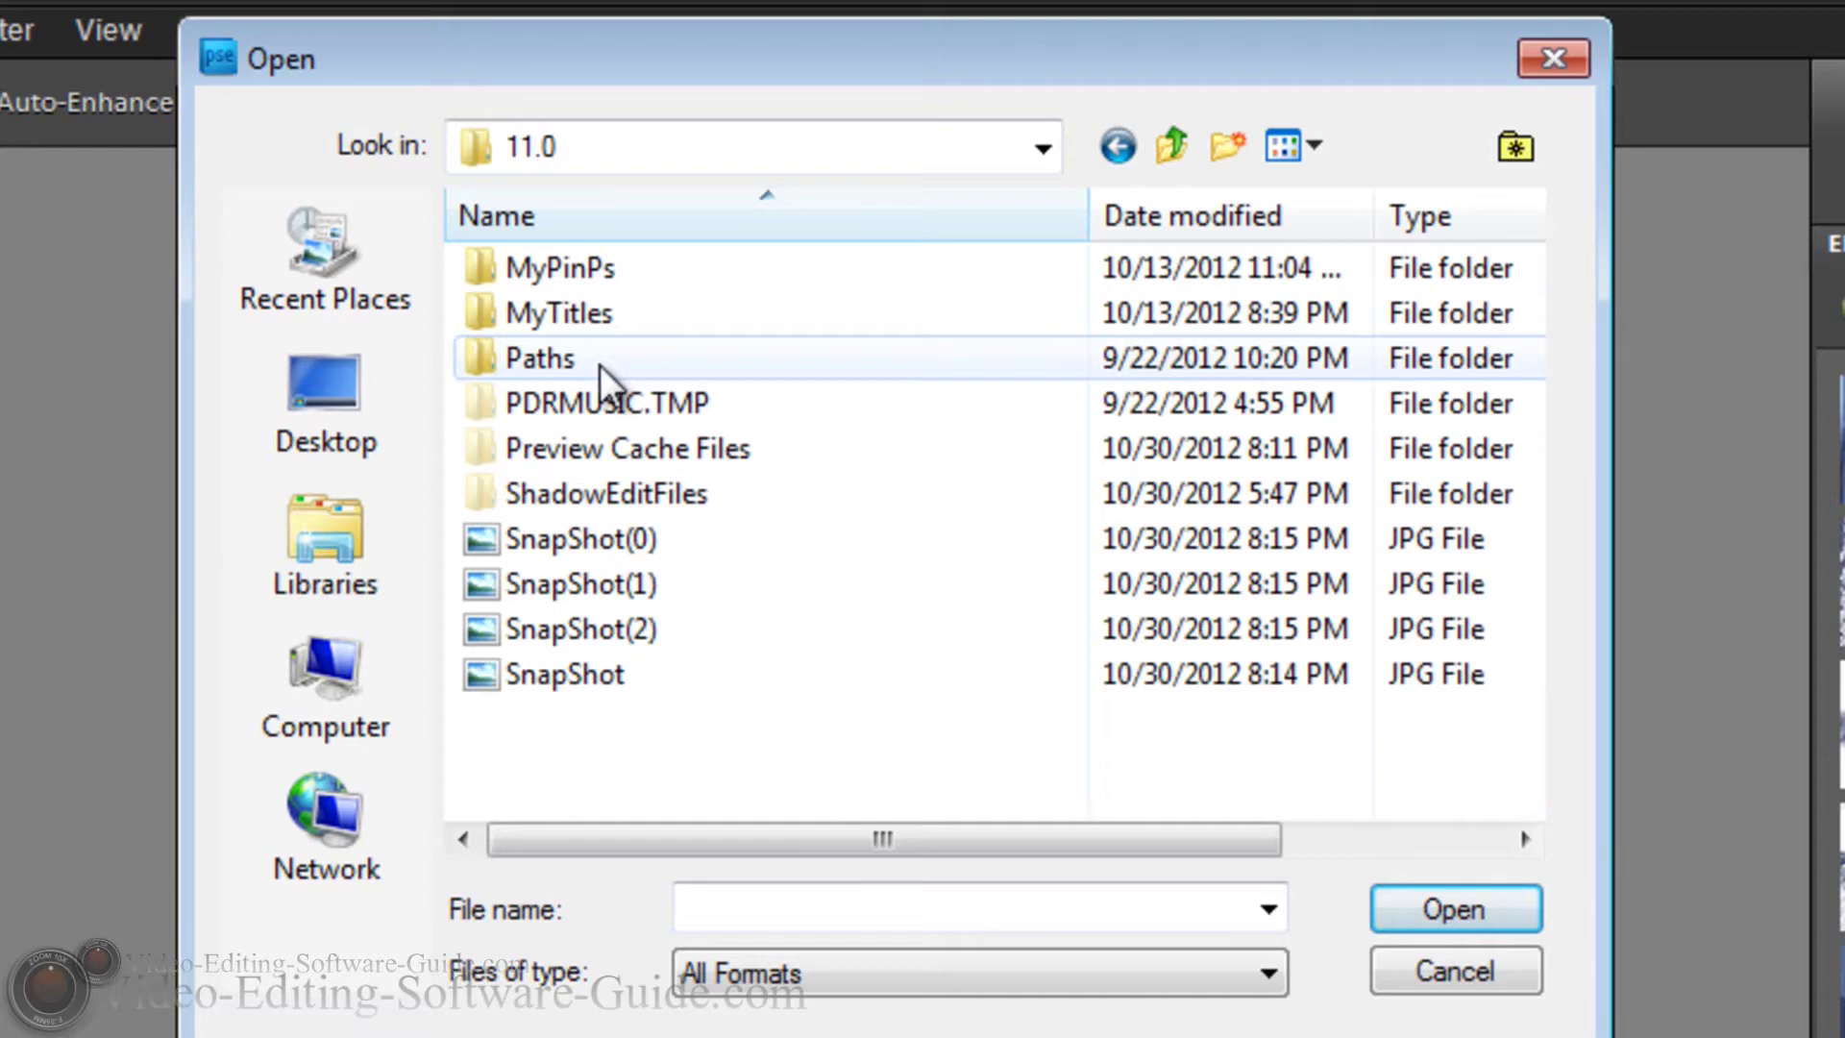
left_click(590, 631)
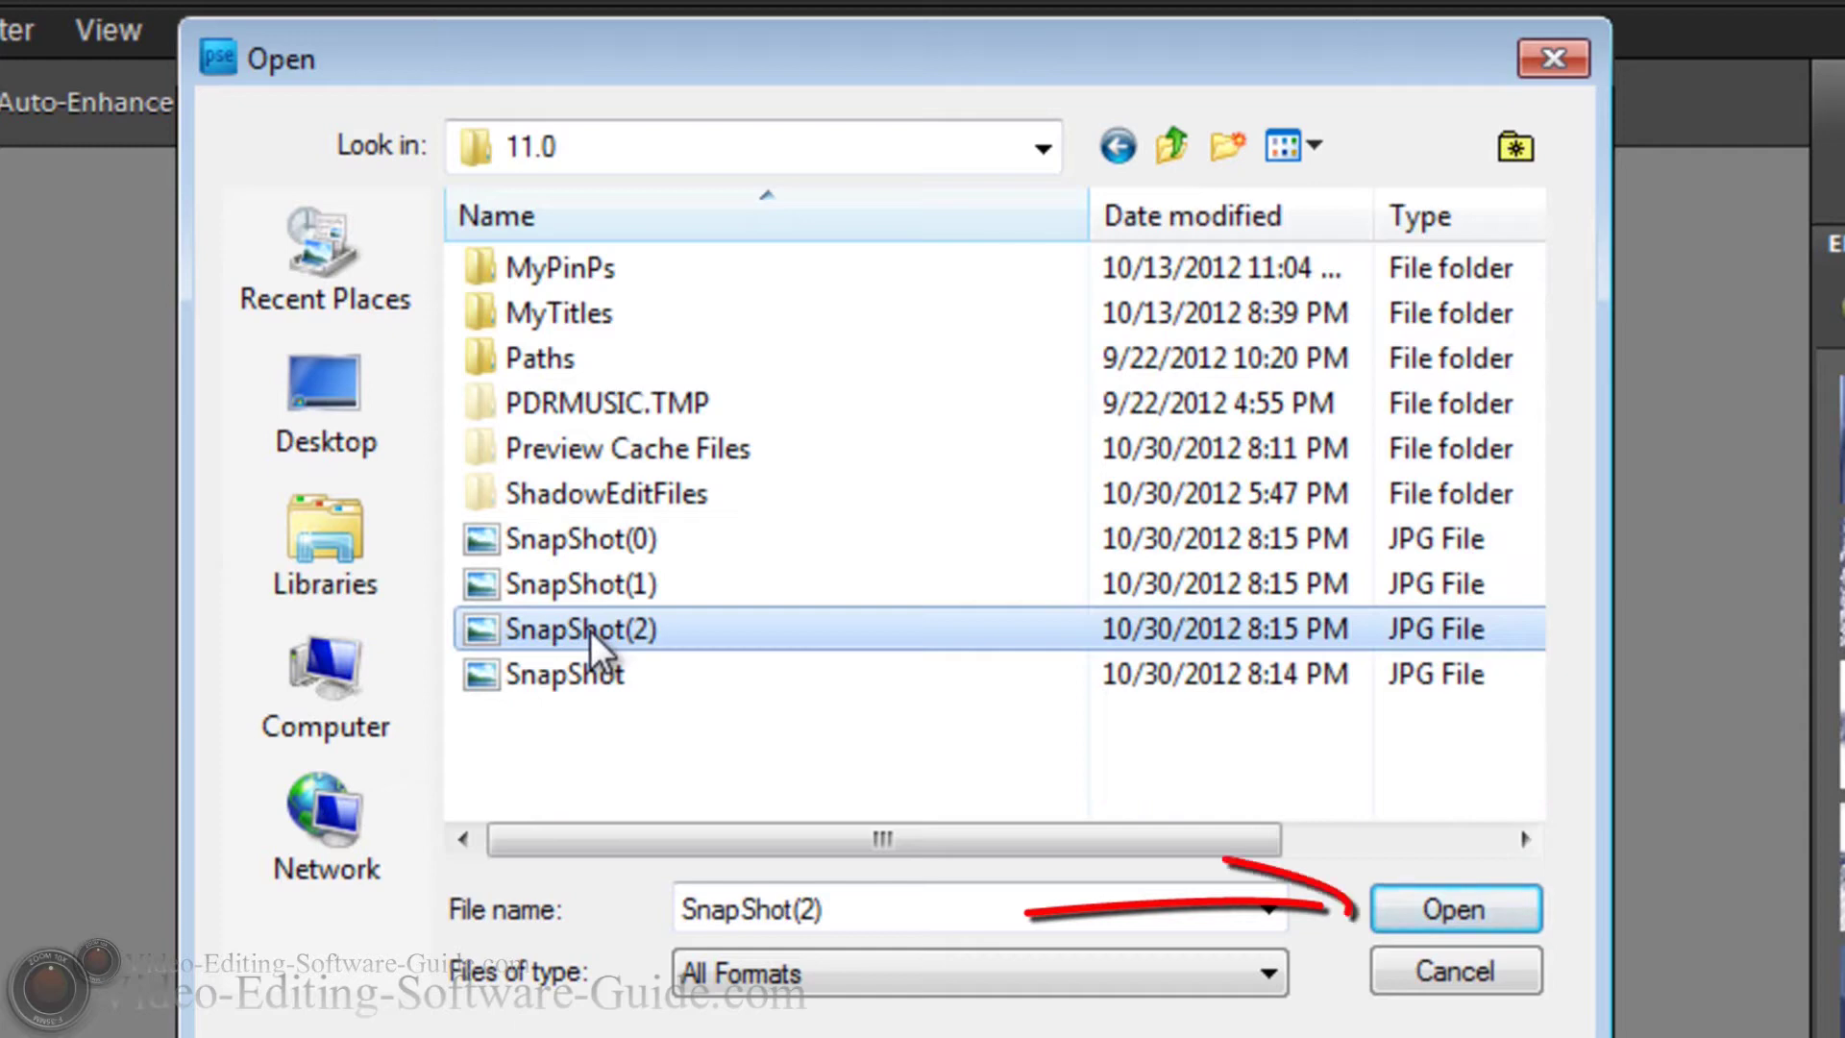
left_click(1490, 911)
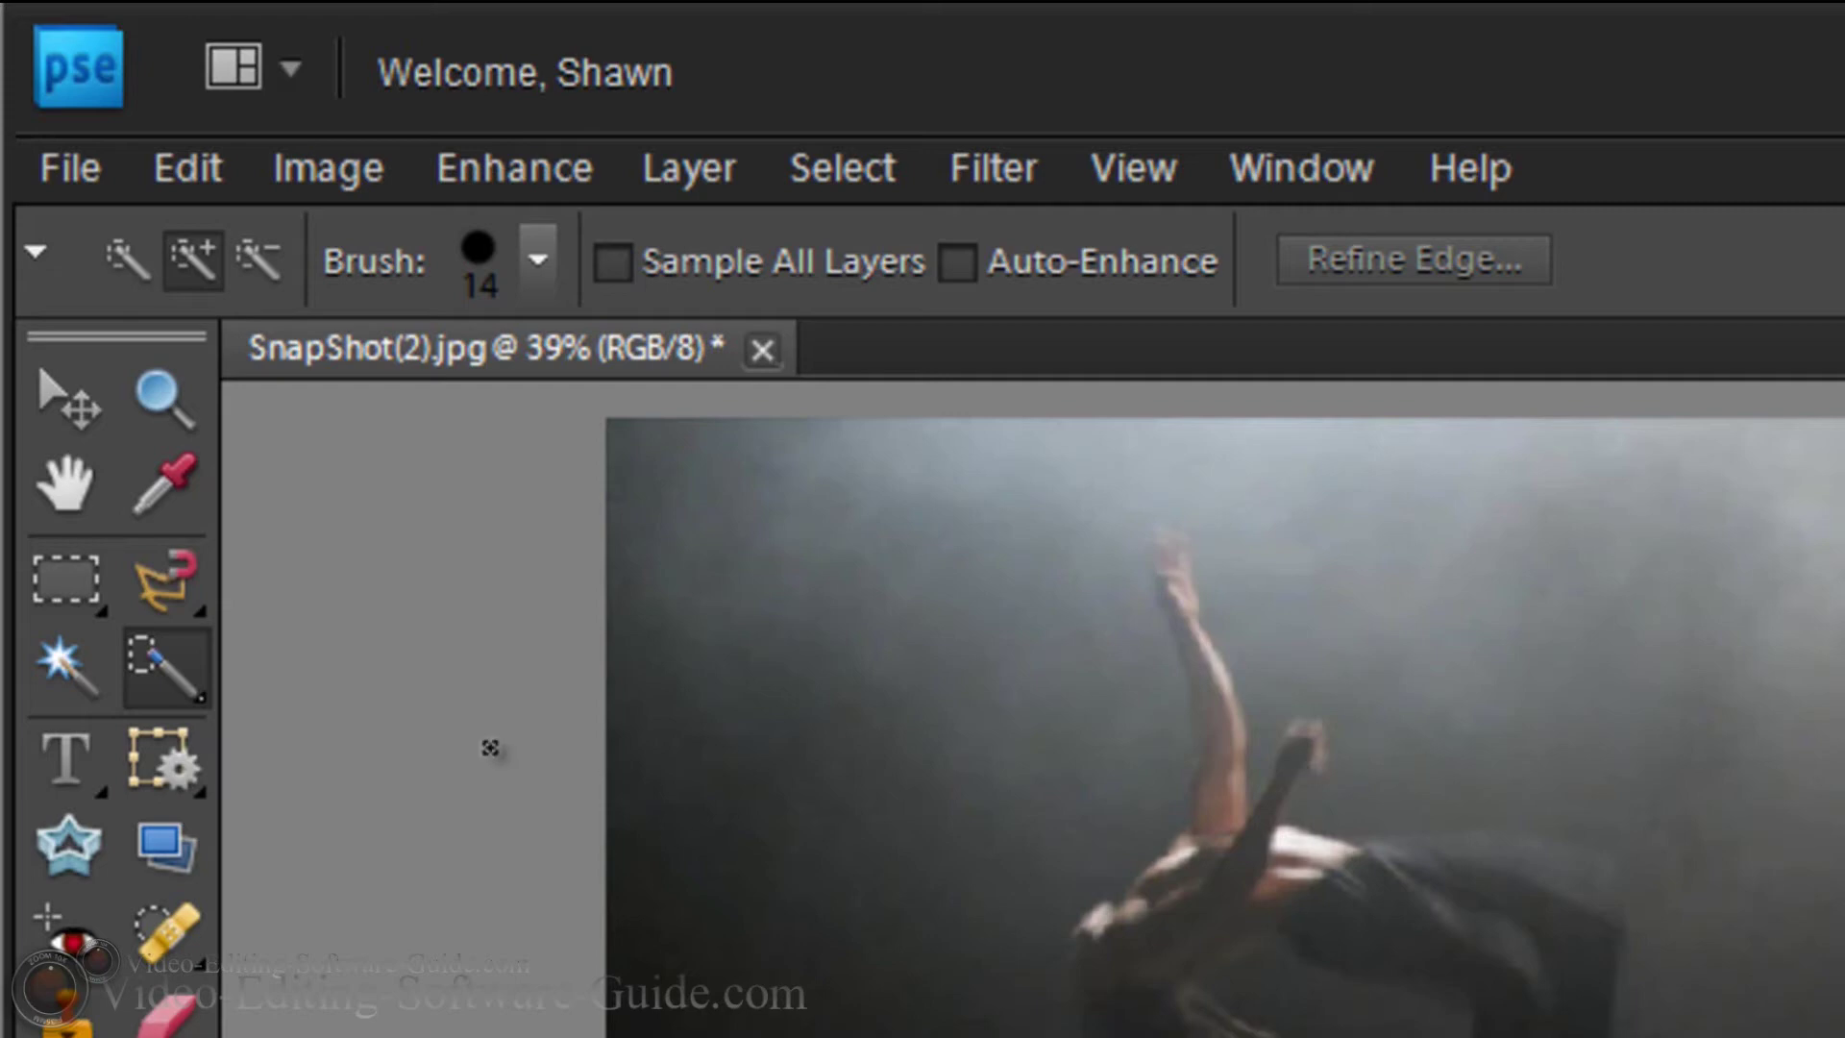
Launch Image > Magic Extractor on the dancer snapshot
left_click(320, 189)
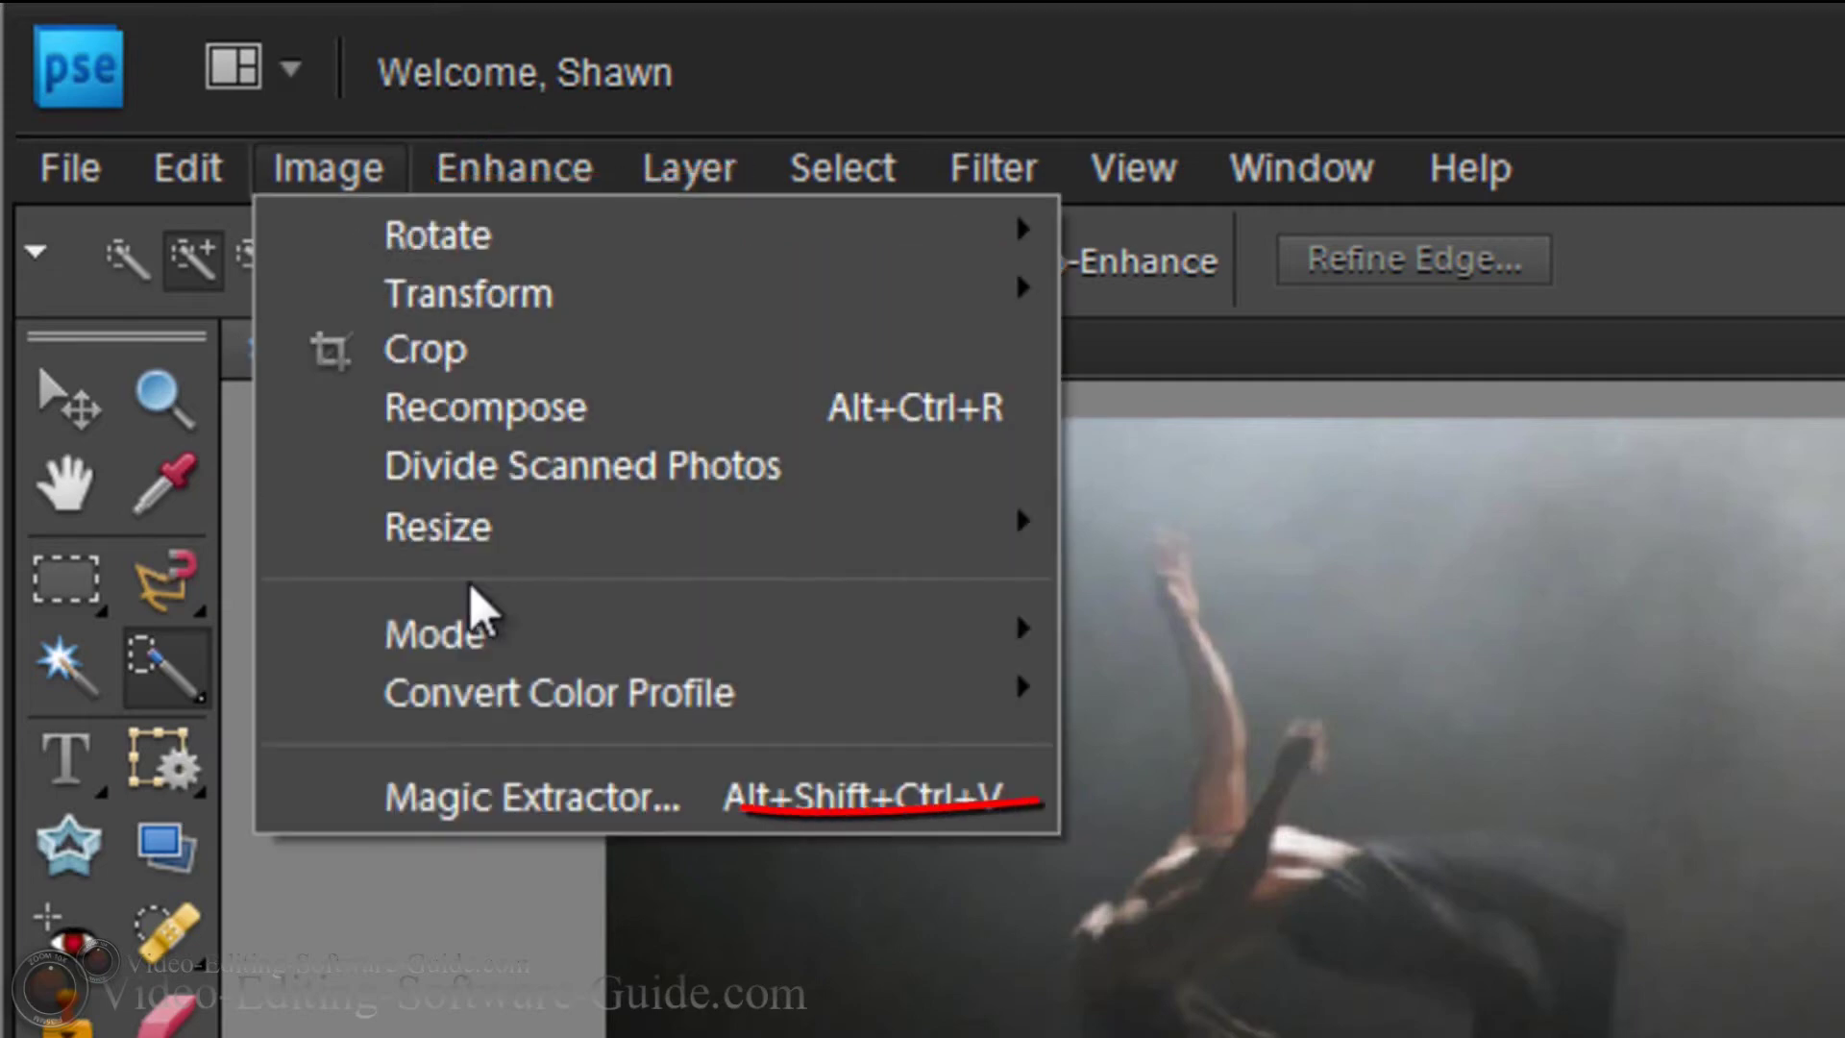
left_click(507, 798)
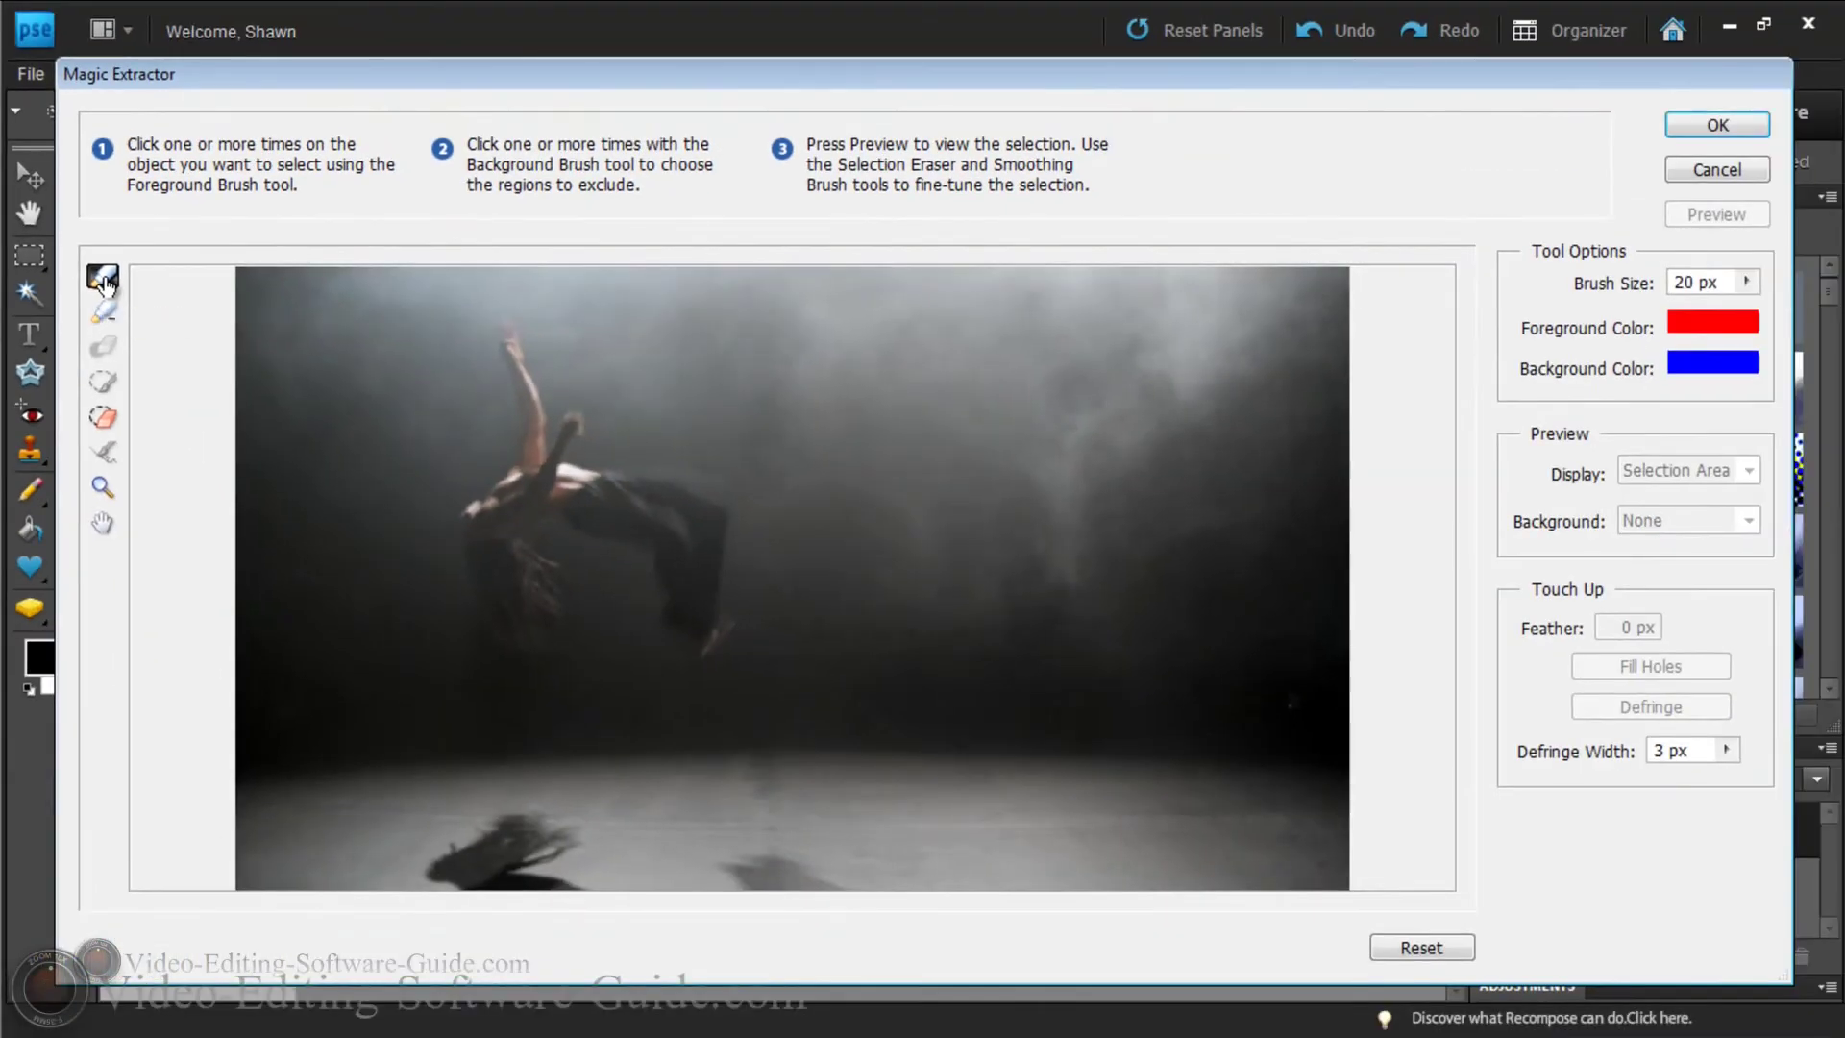
Dot the dancer's body, arms and legs with red Foreground Brush marks
left_click(479, 523)
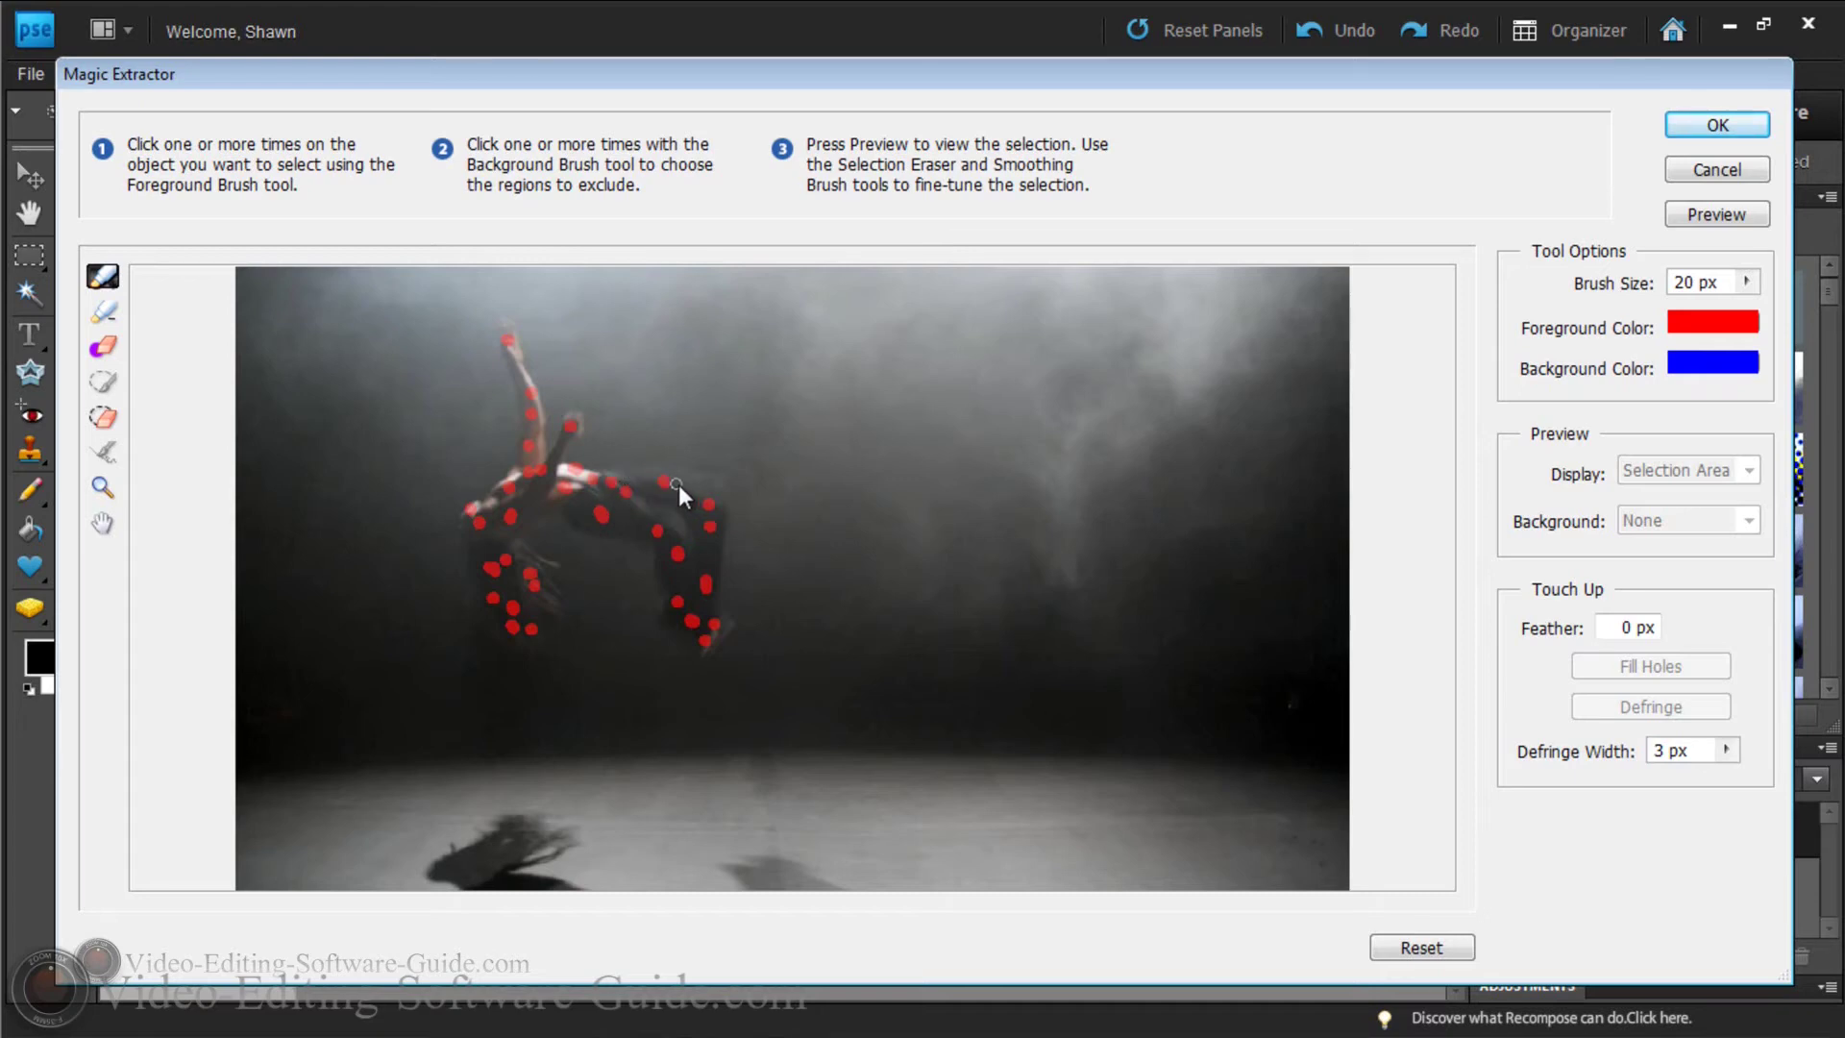
Switch to the Background Brush and mark the floor and gaps beside the dancer
left_click(104, 312)
left_click(631, 636)
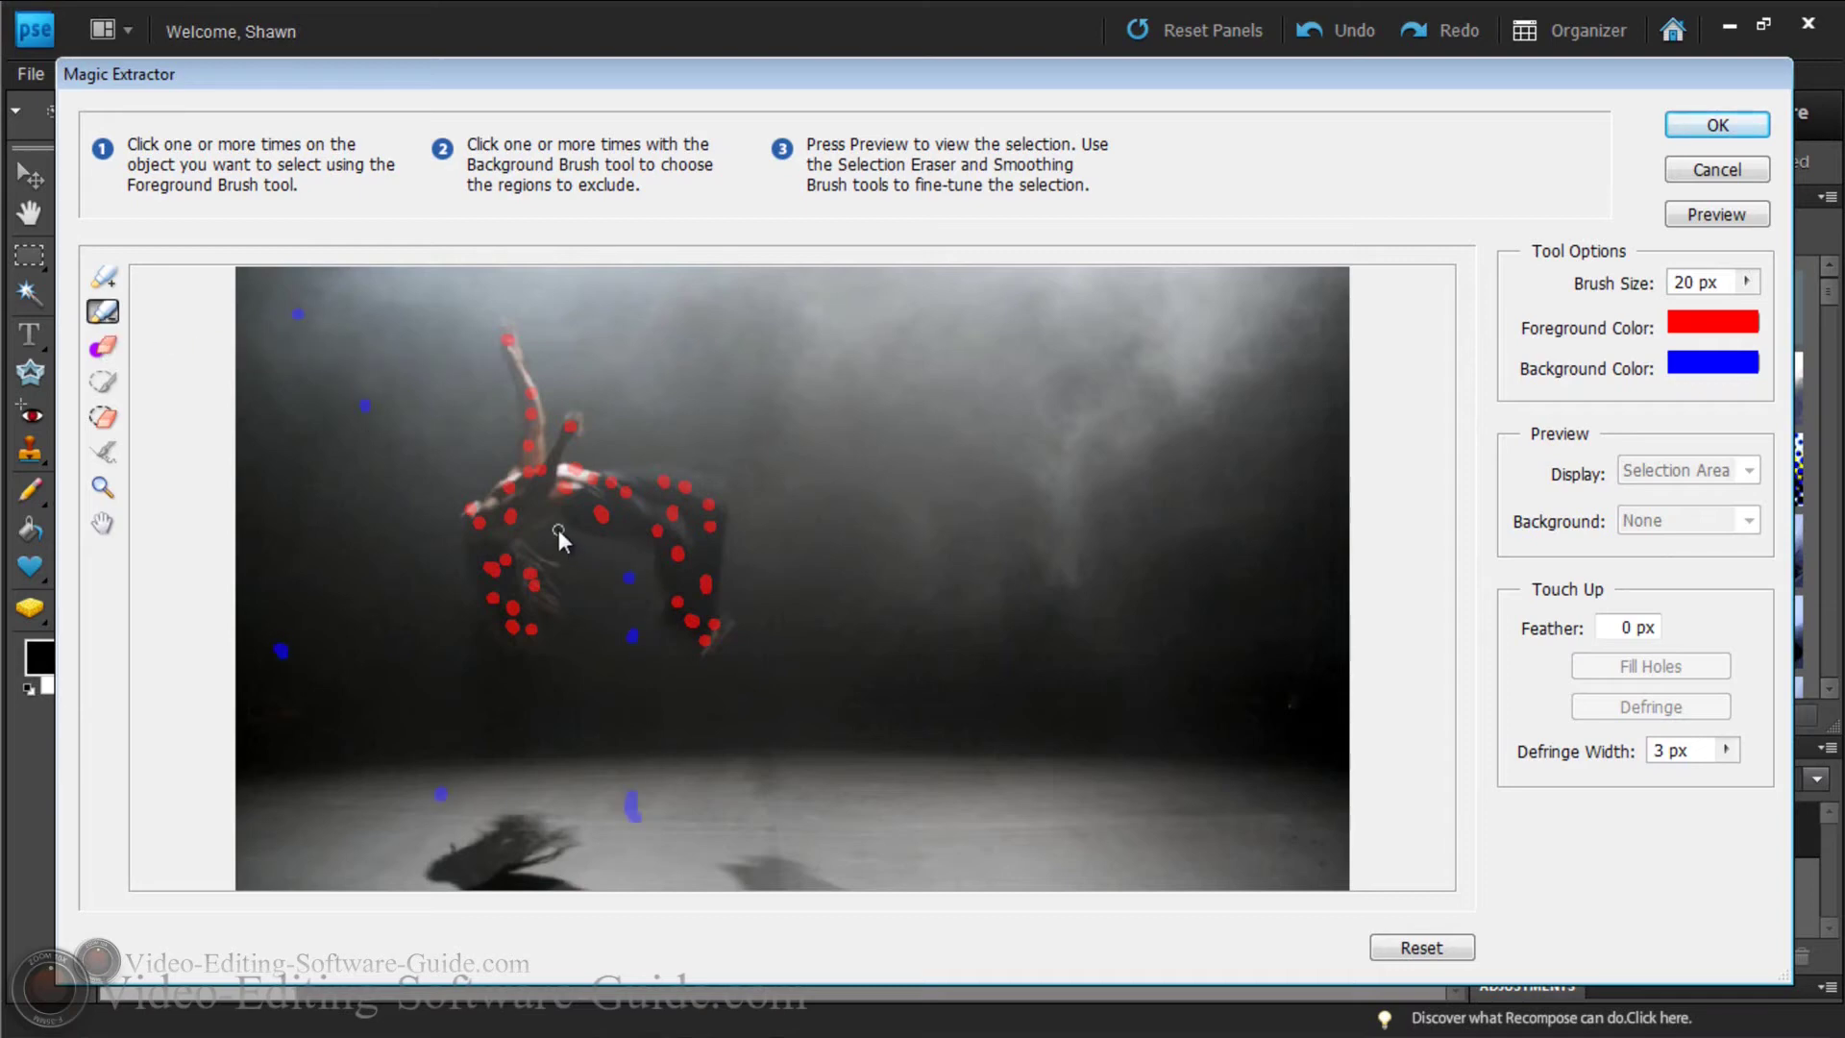
left_click(641, 561)
left_click(424, 500)
left_click(475, 469)
left_click(487, 380)
left_click(473, 315)
Mark background along the dancer's right and lower edges and across the floor below
left_click(740, 606)
left_click(750, 631)
left_click(724, 673)
left_click(683, 681)
left_click(653, 662)
left_click(593, 593)
left_click(570, 626)
left_click(568, 663)
left_click(535, 680)
left_click(615, 802)
left_click(957, 766)
Paint background marks over the right, top and left sides of the smoky backdrop
left_click(1178, 715)
left_click_drag(1208, 609, 1224, 638)
left_click(1169, 400)
left_click_drag(1131, 327, 1056, 330)
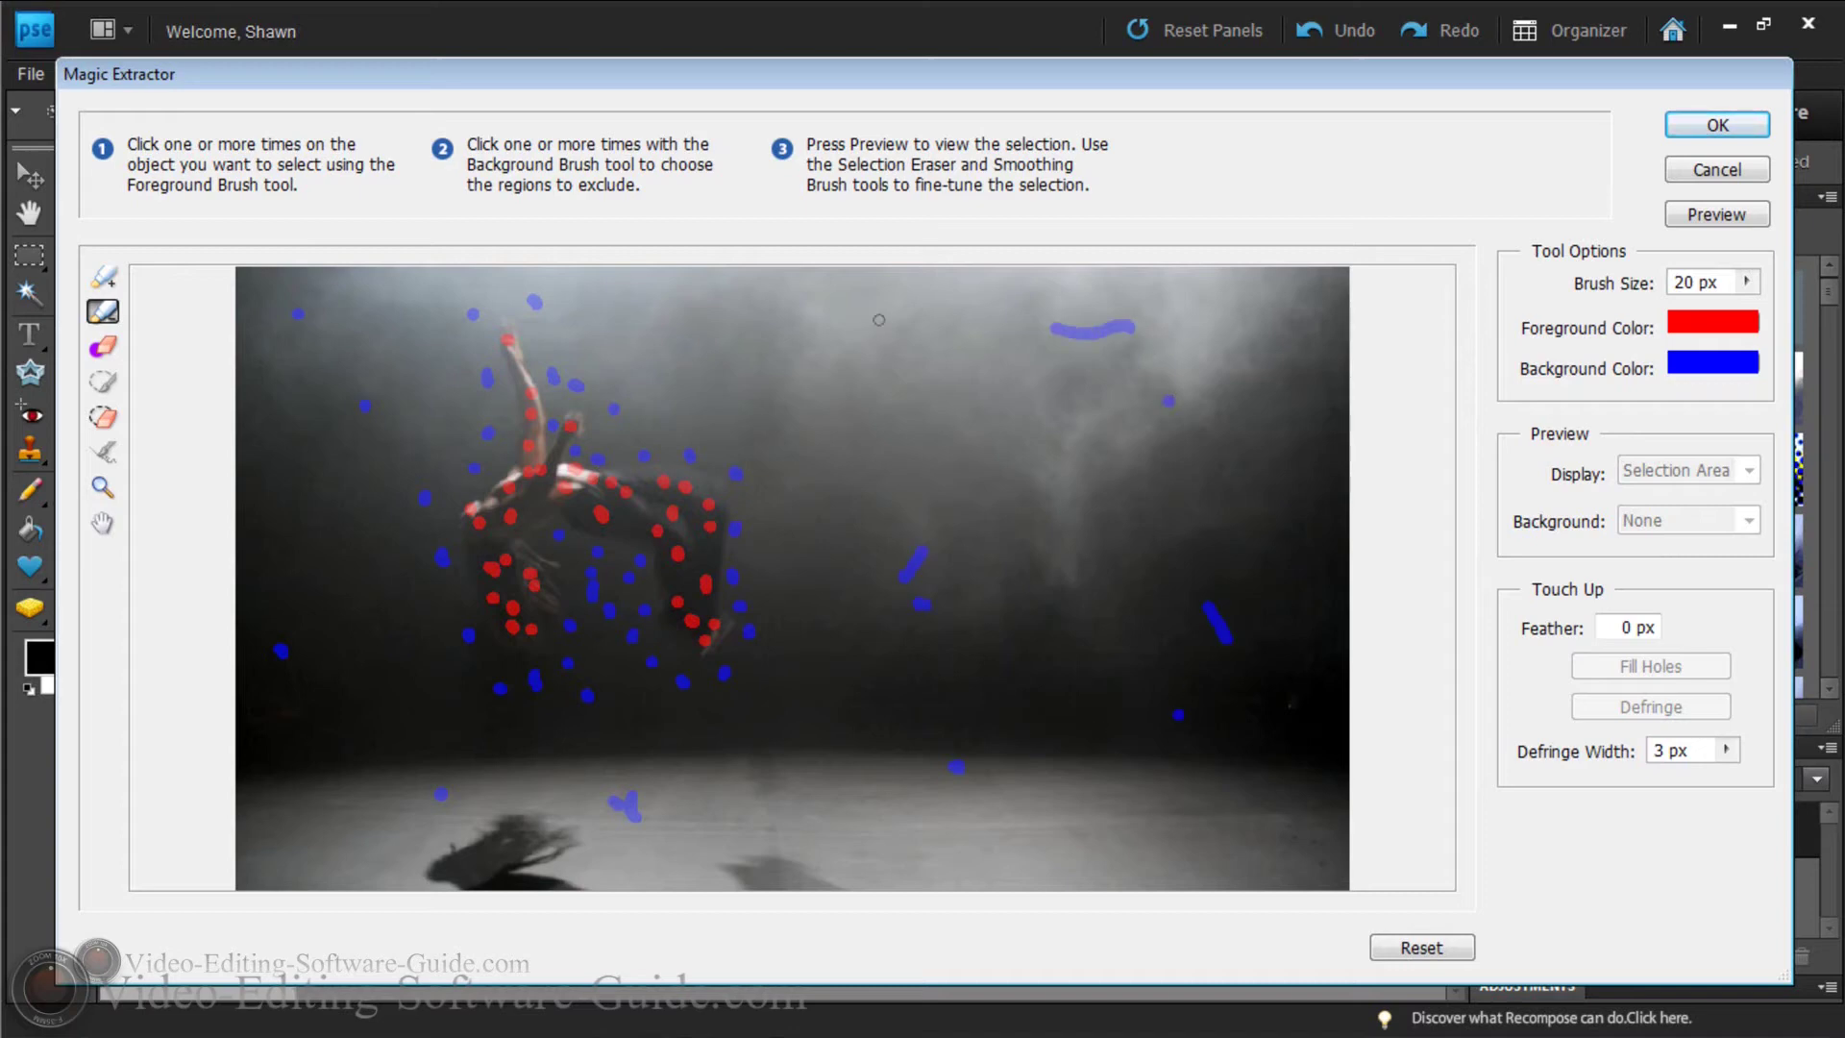
left_click_drag(858, 321, 822, 338)
left_click(701, 330)
left_click_drag(623, 311, 599, 294)
left_click(338, 290)
left_click_drag(300, 515, 297, 597)
left_click(337, 790)
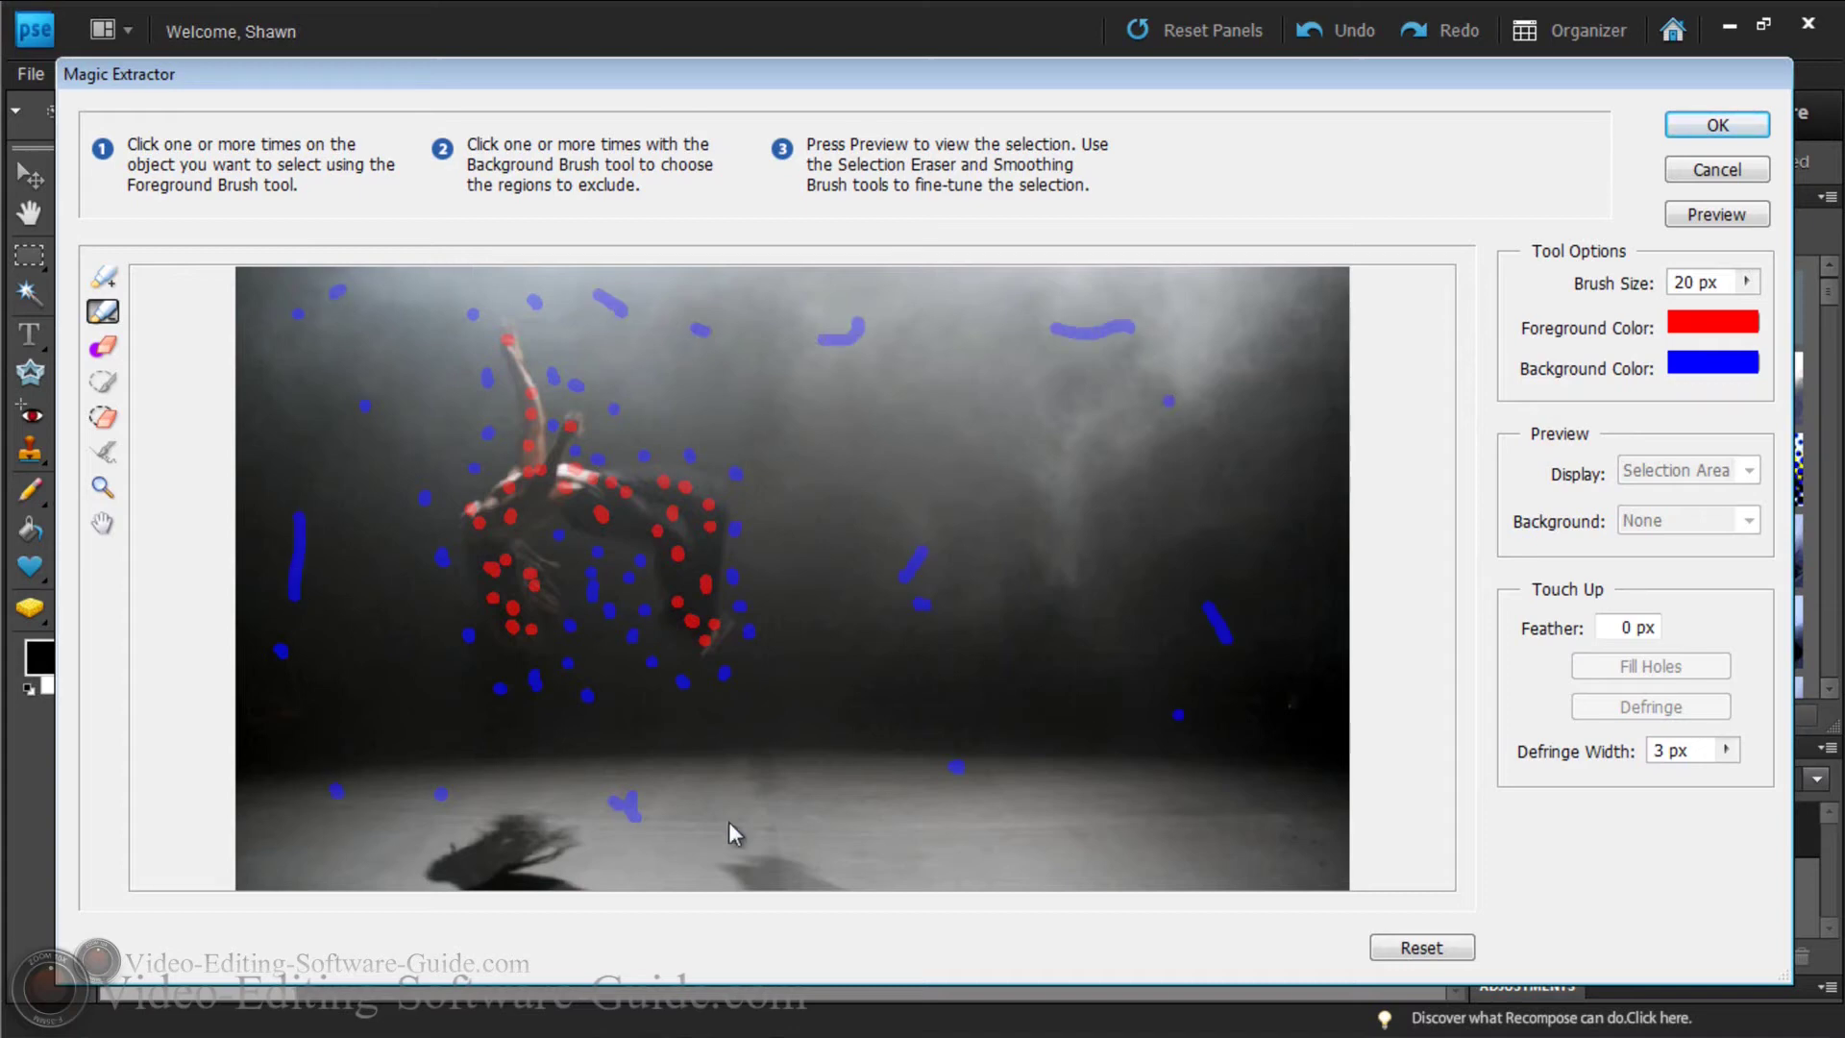
Mark the middle of the backdrop and remaining smoky areas on the right as background
left_click(903, 672)
left_click(840, 710)
left_click(1083, 651)
left_click(1269, 527)
left_click(984, 455)
left_click(986, 283)
left_click(1275, 320)
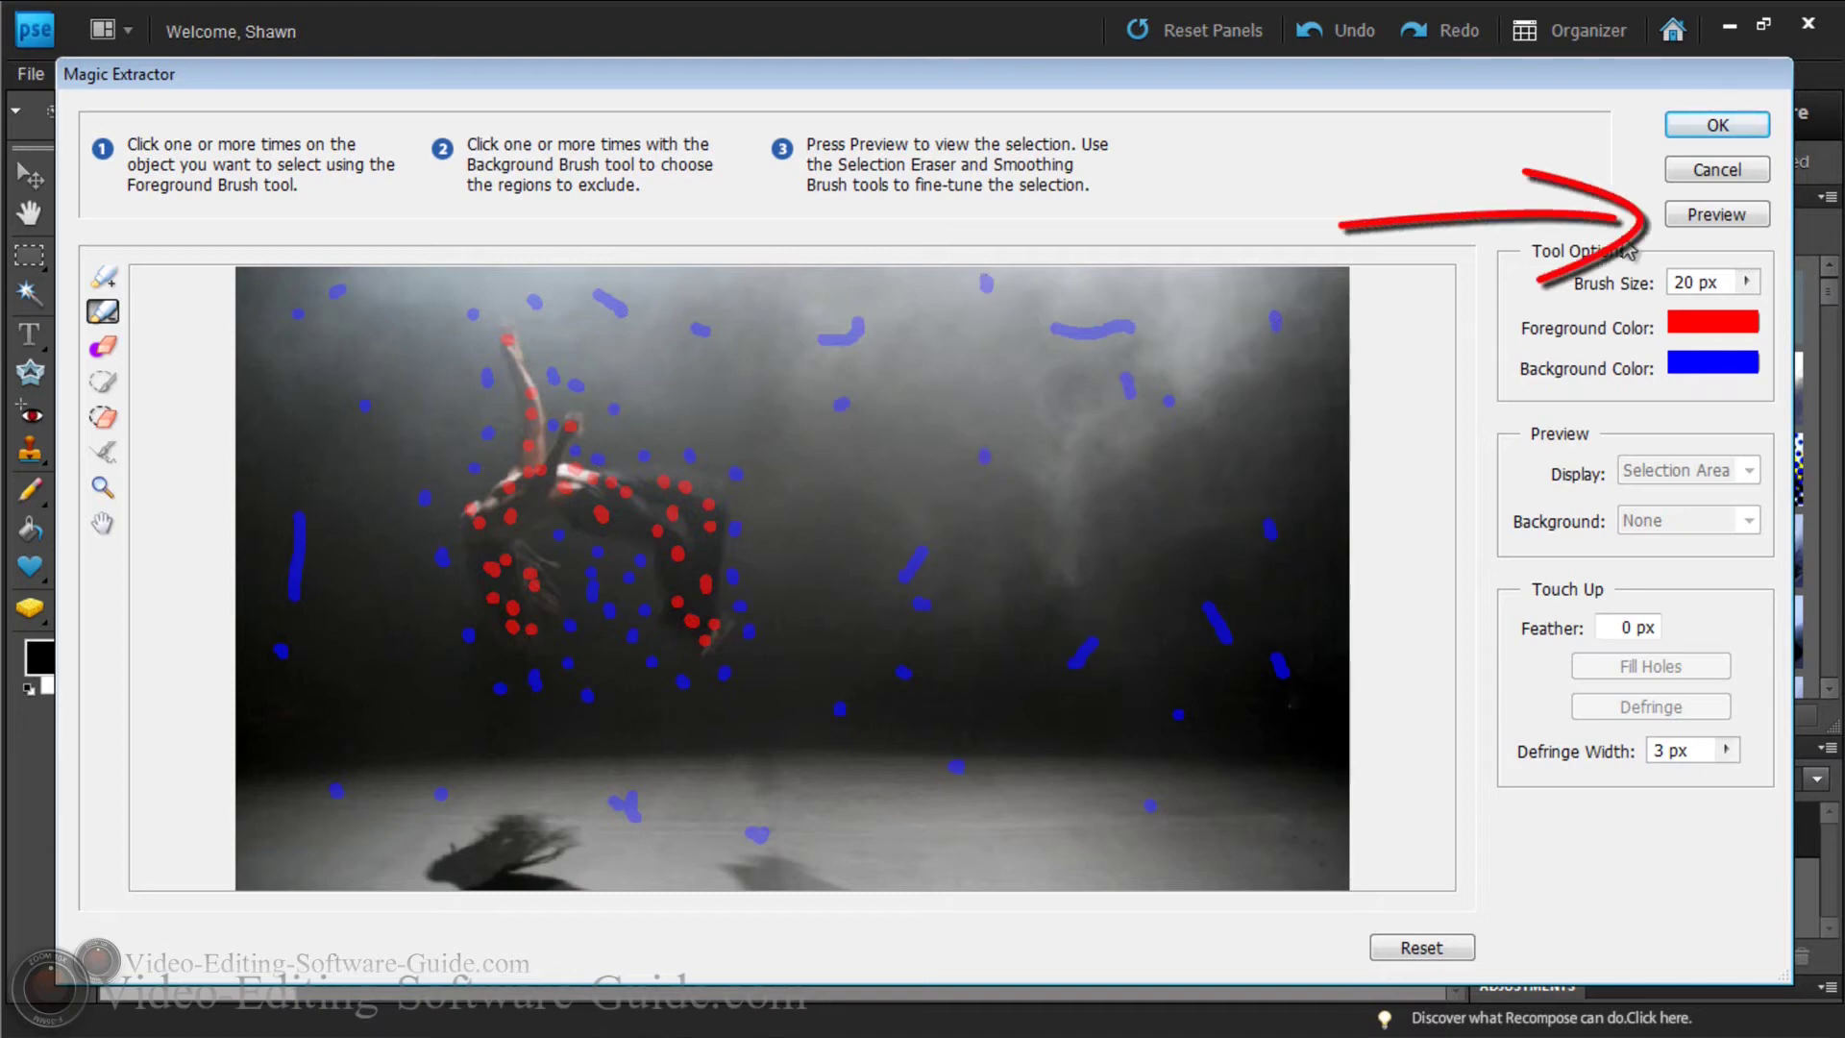
Add the dancer's raised arm to the foreground, check the extraction preview, and apply it
left_click(1717, 215)
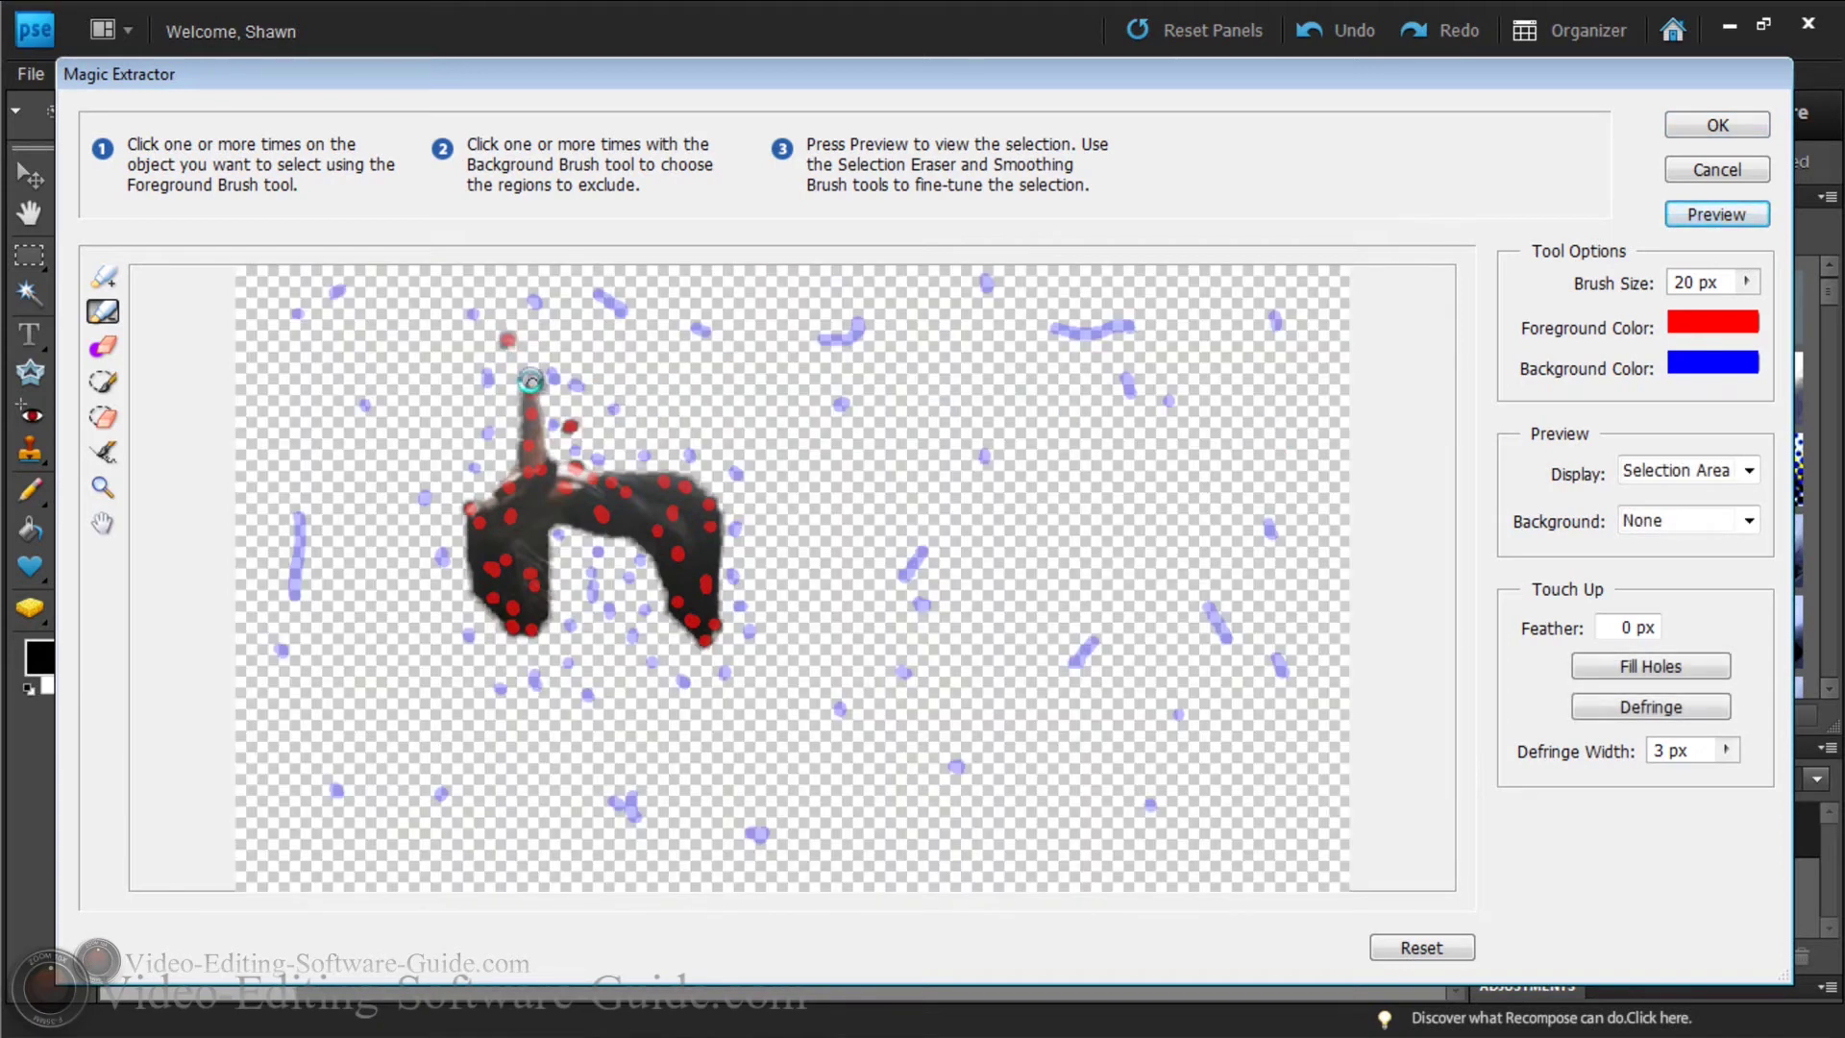
key("b")
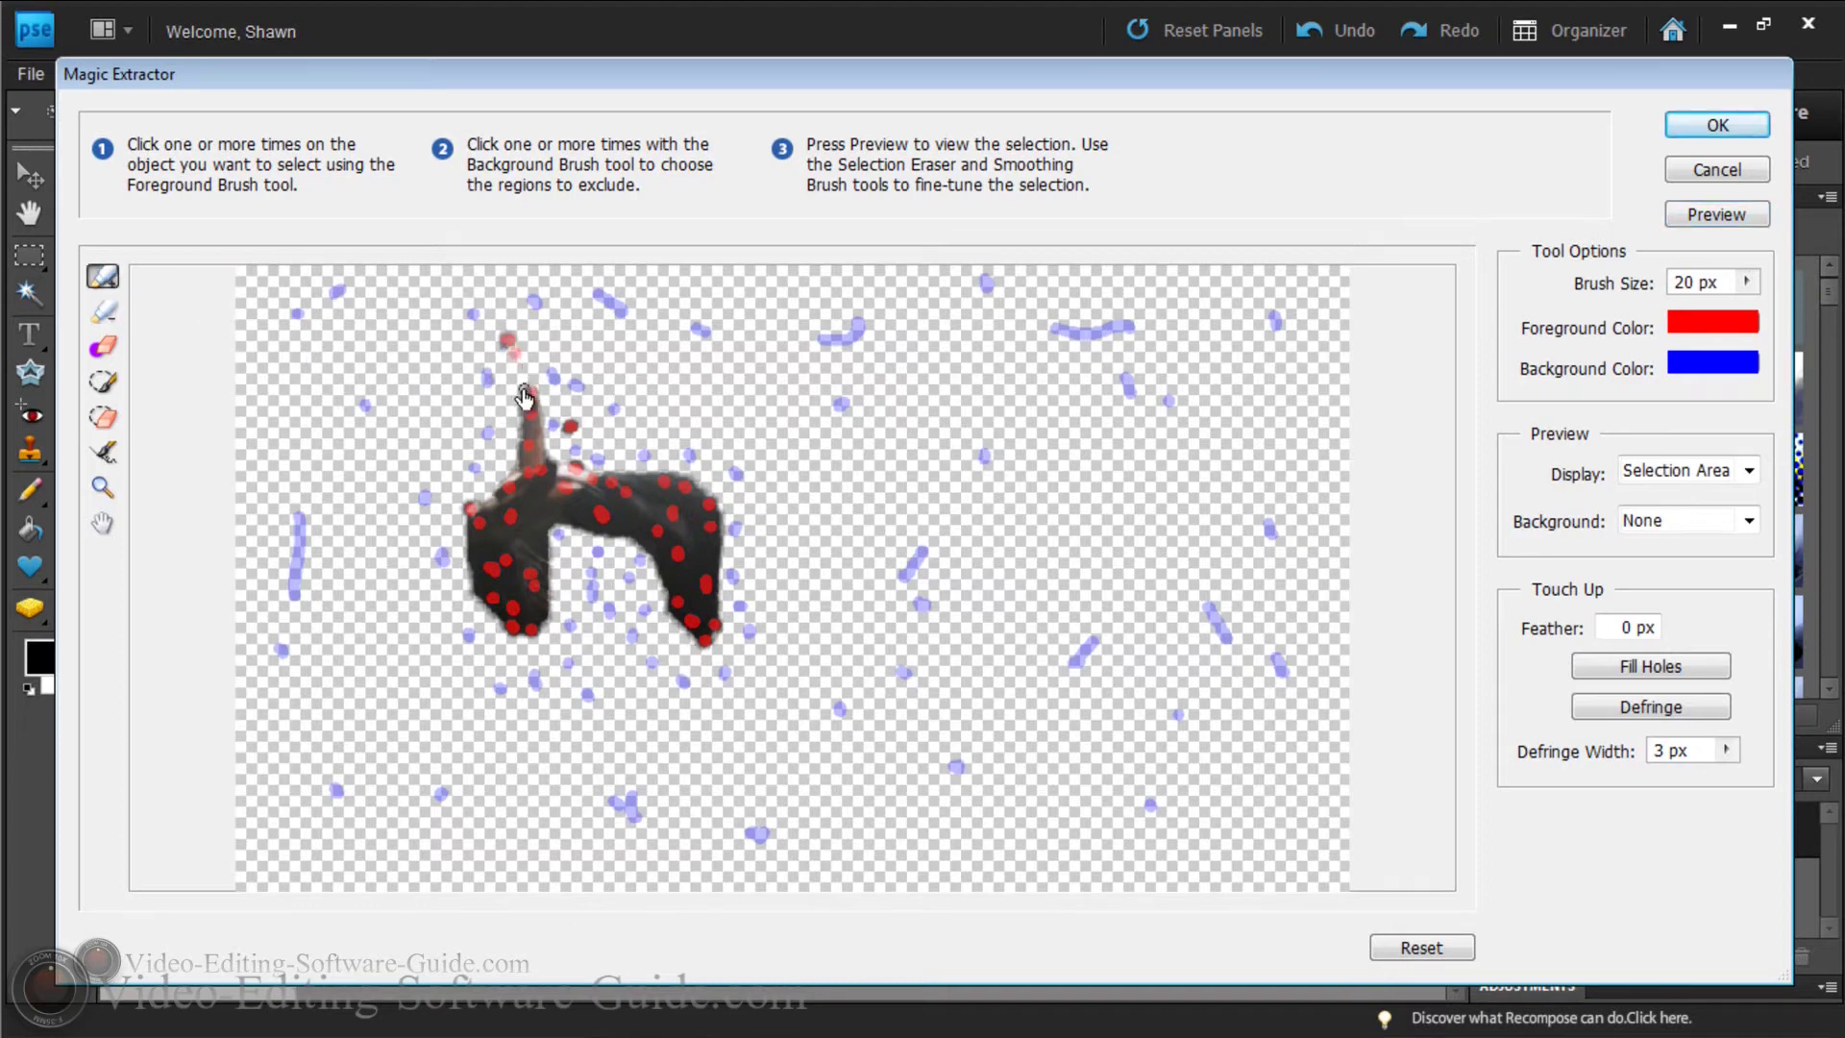
left_click_drag(522, 388, 511, 350)
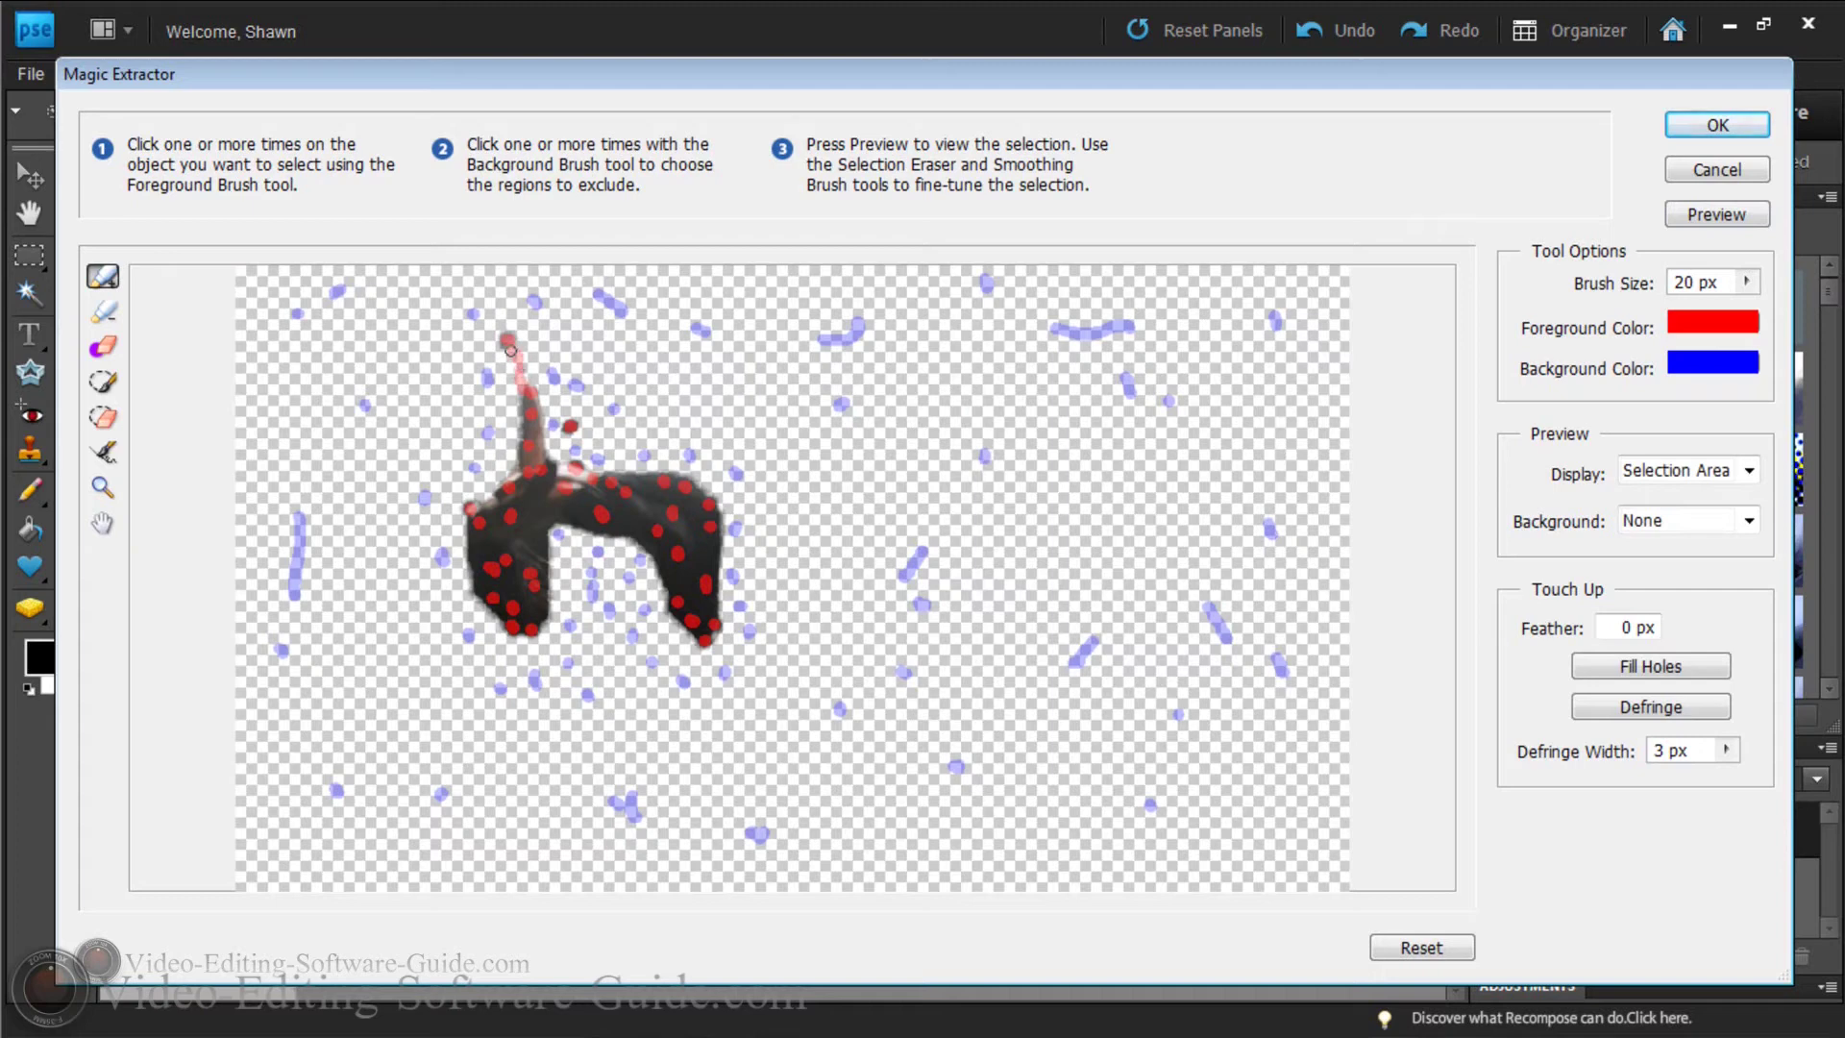
left_click(1716, 215)
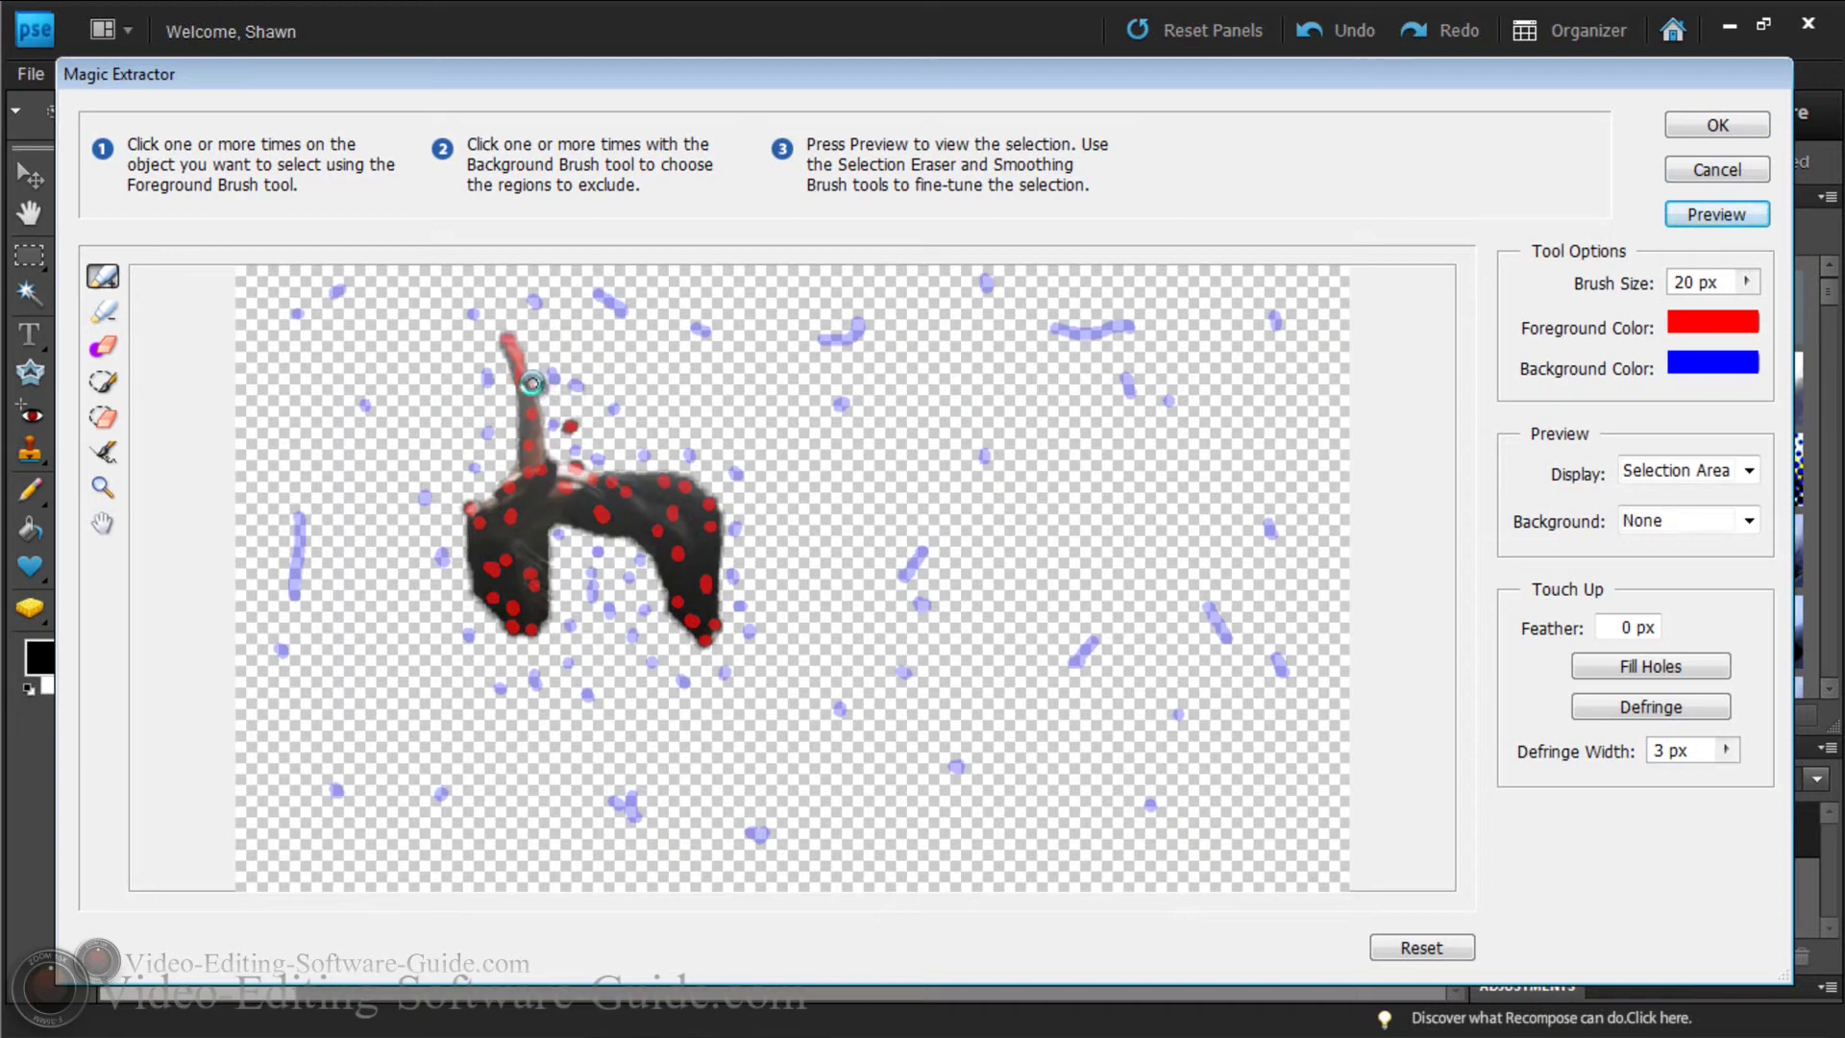
left_click(1674, 213)
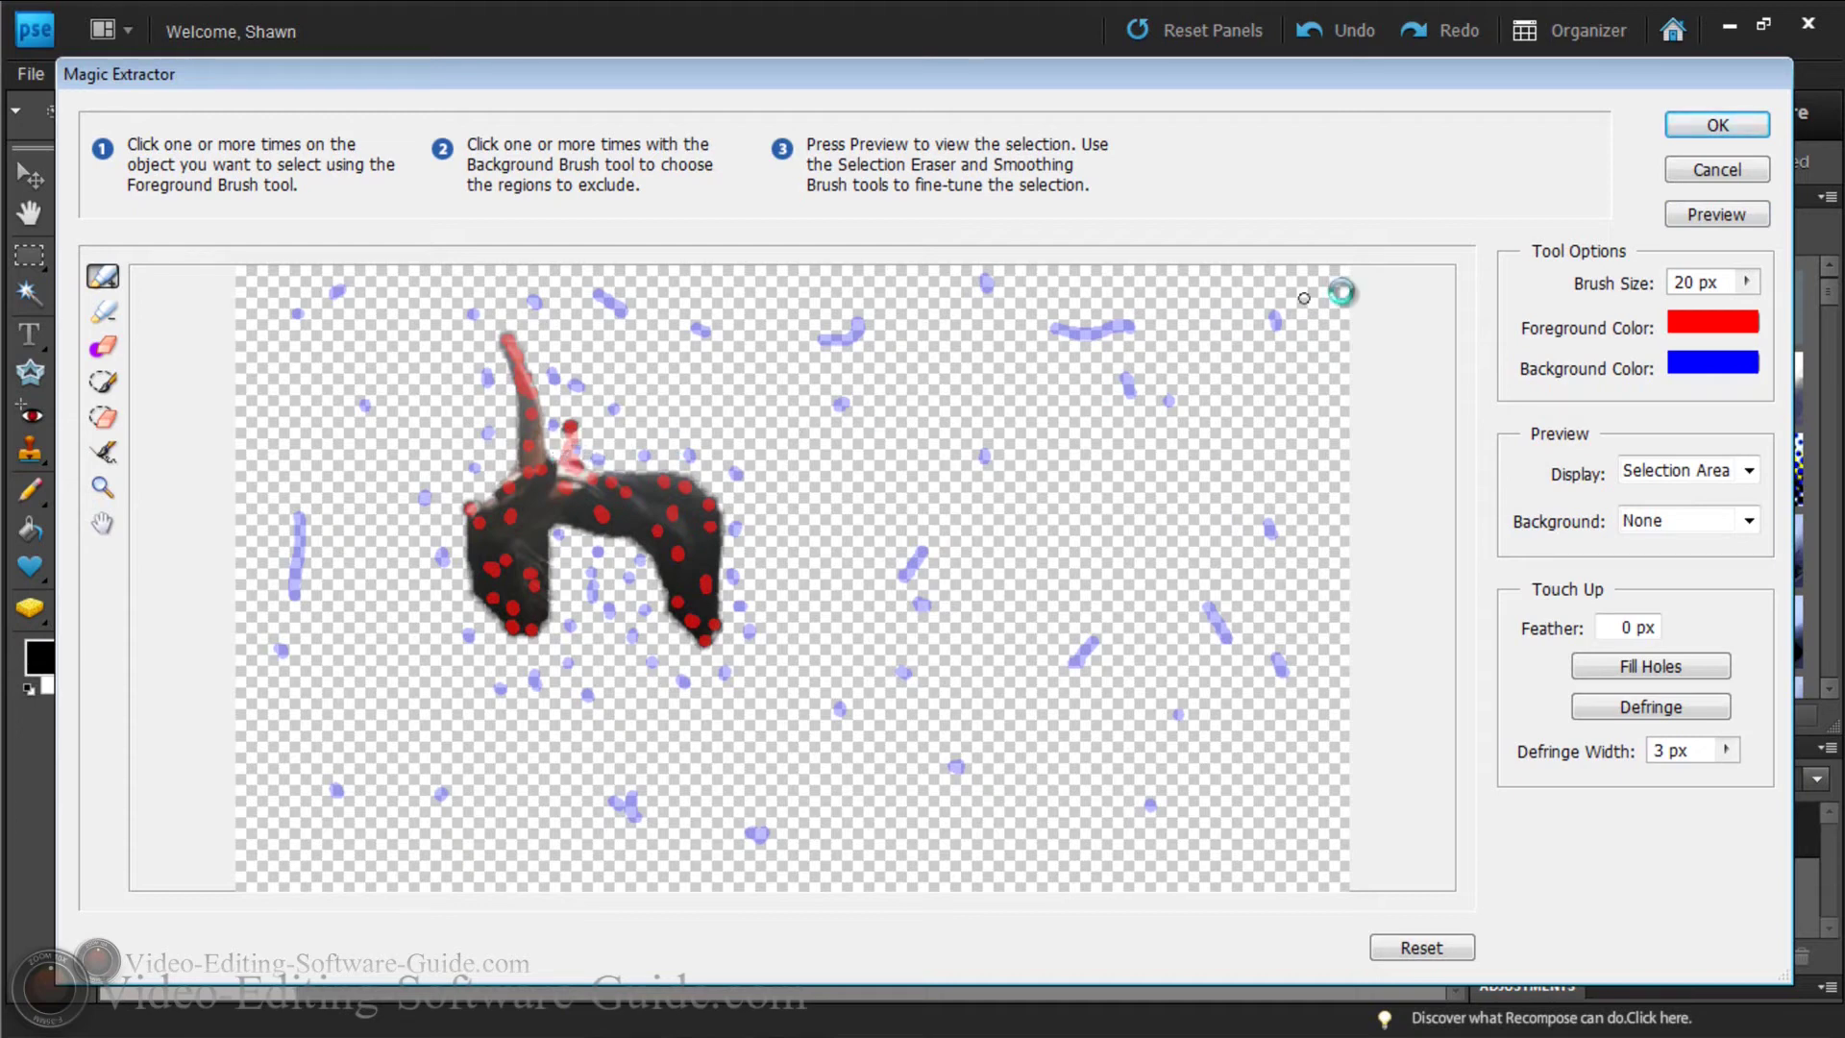
left_click(1697, 215)
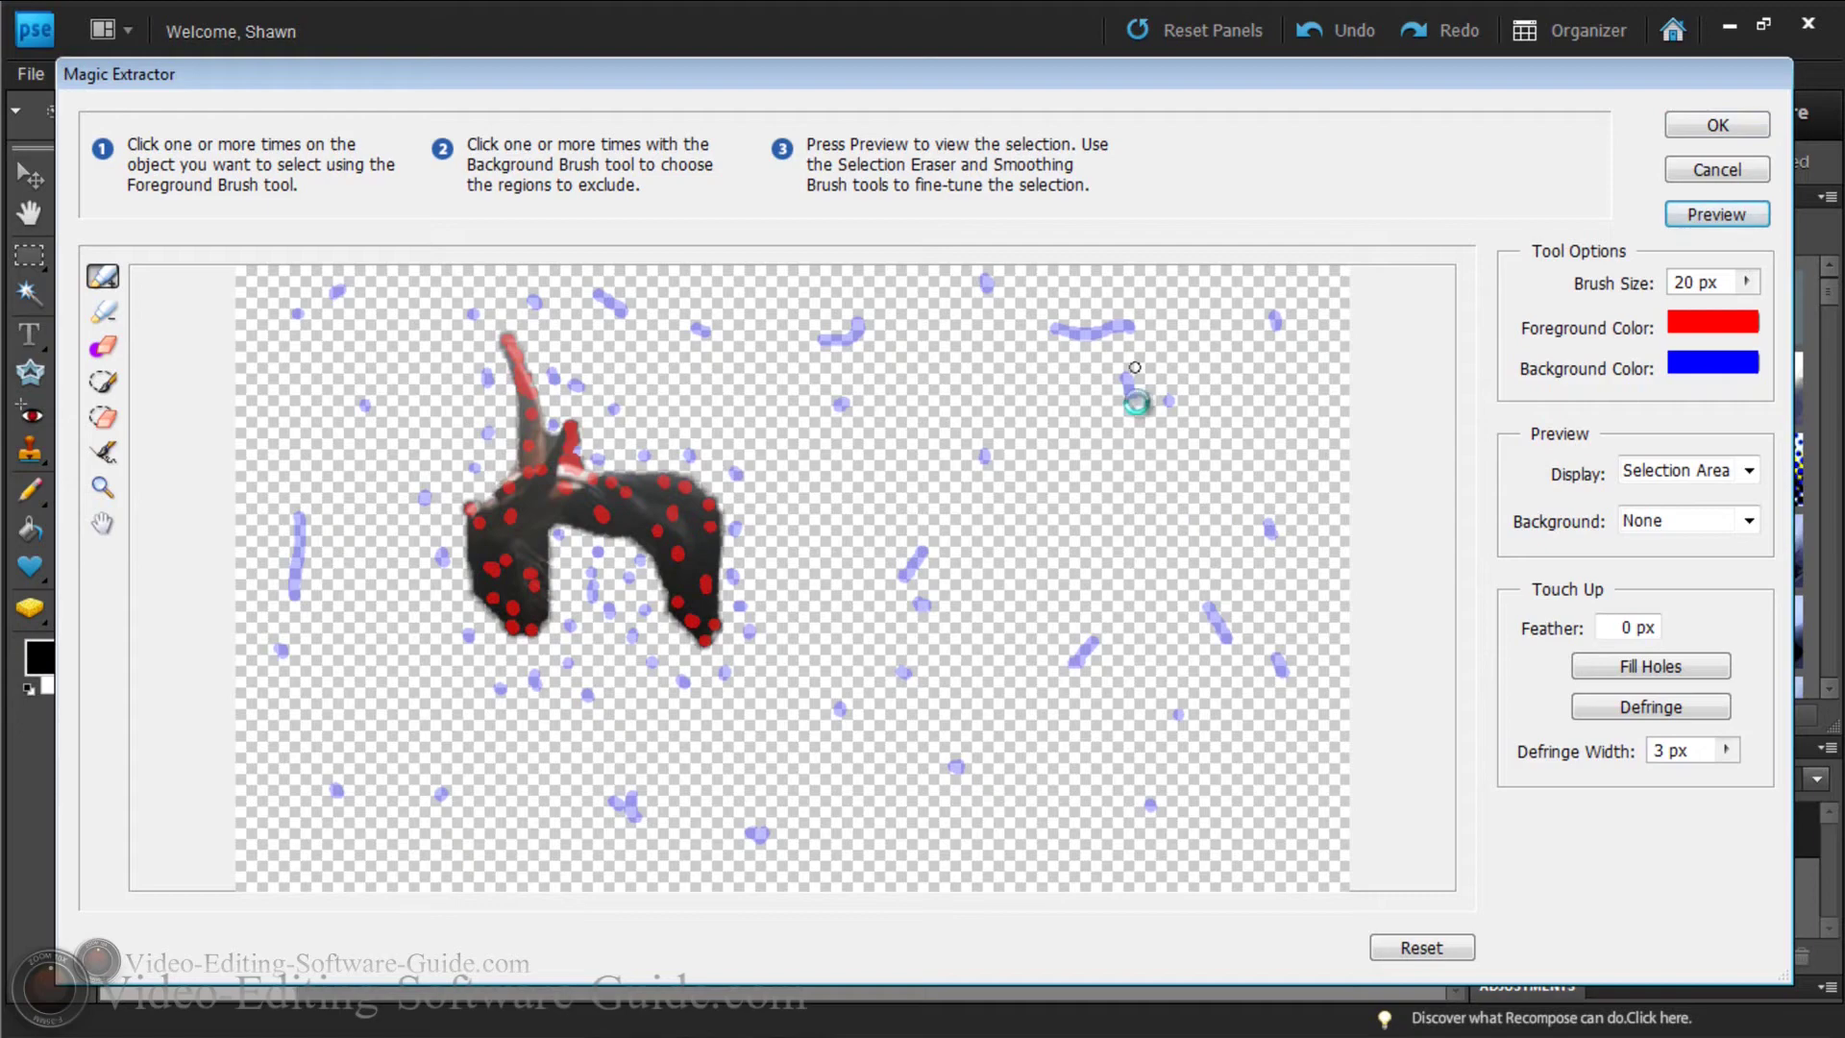
left_click(1725, 127)
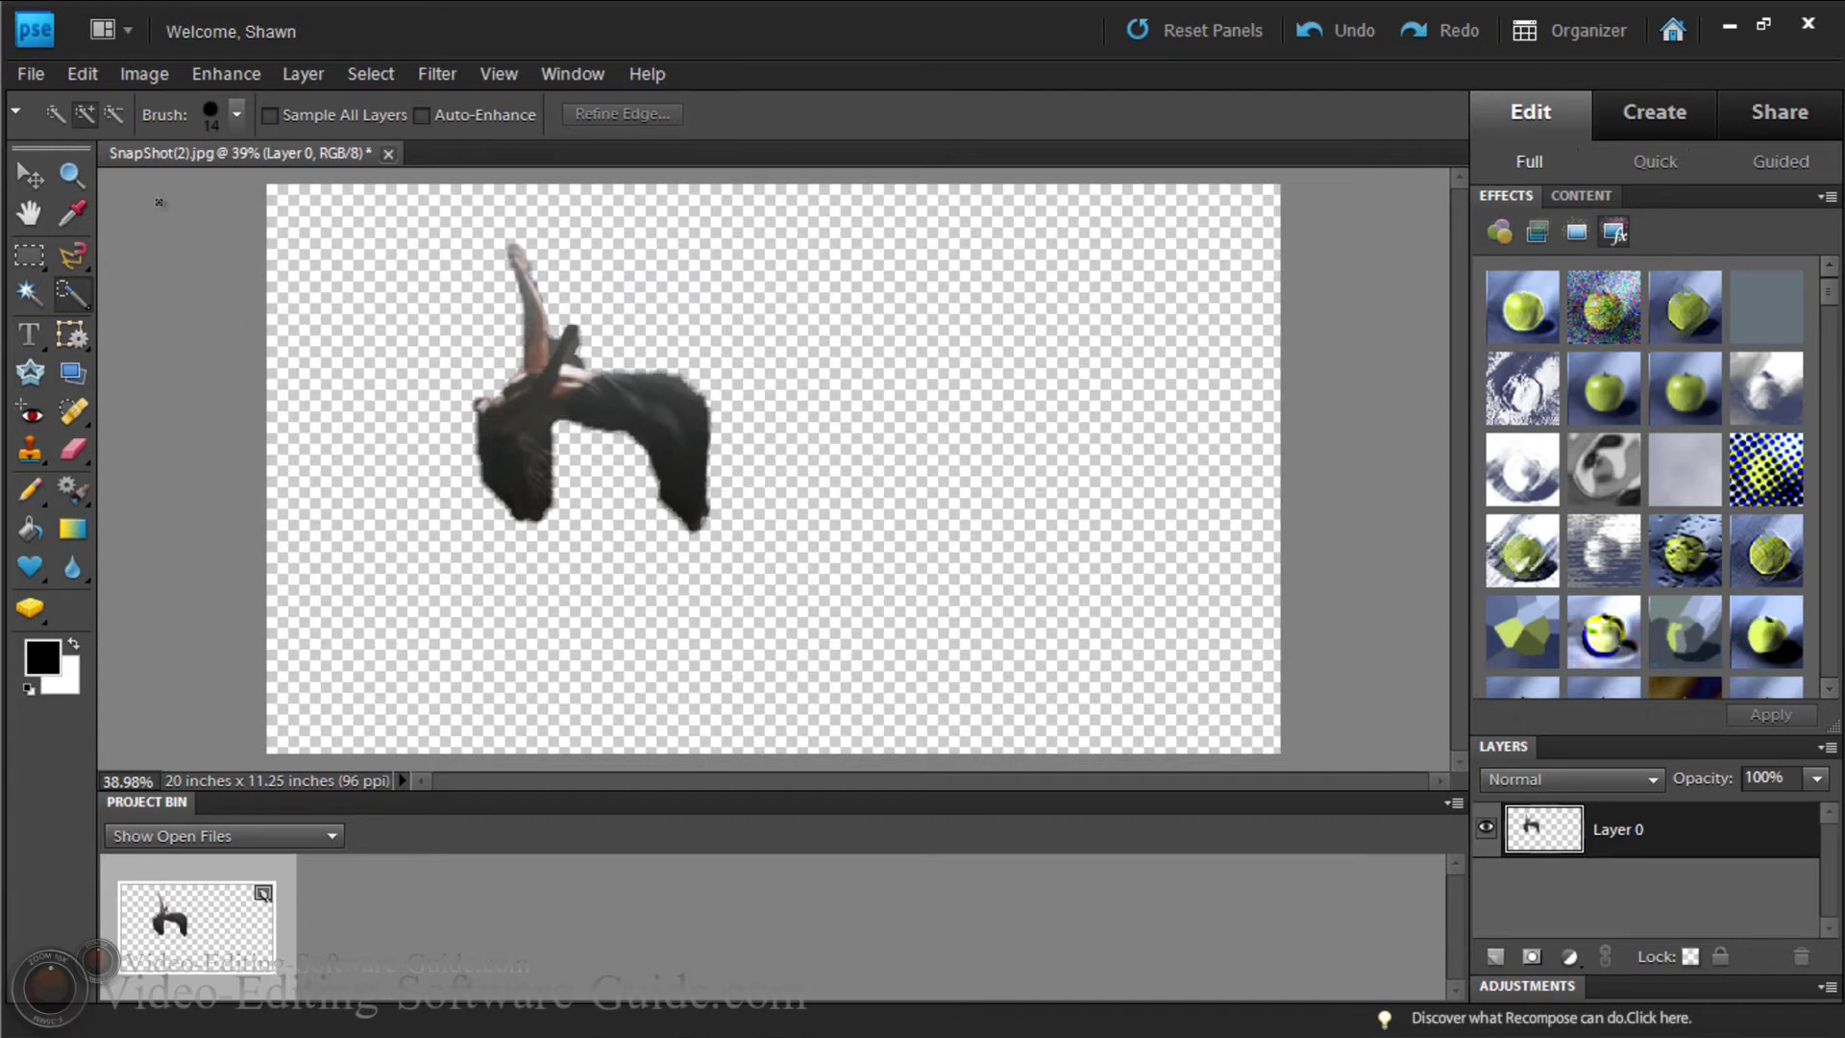
Undo the Magic Extractor result from the Edit menu
left_click(77, 79)
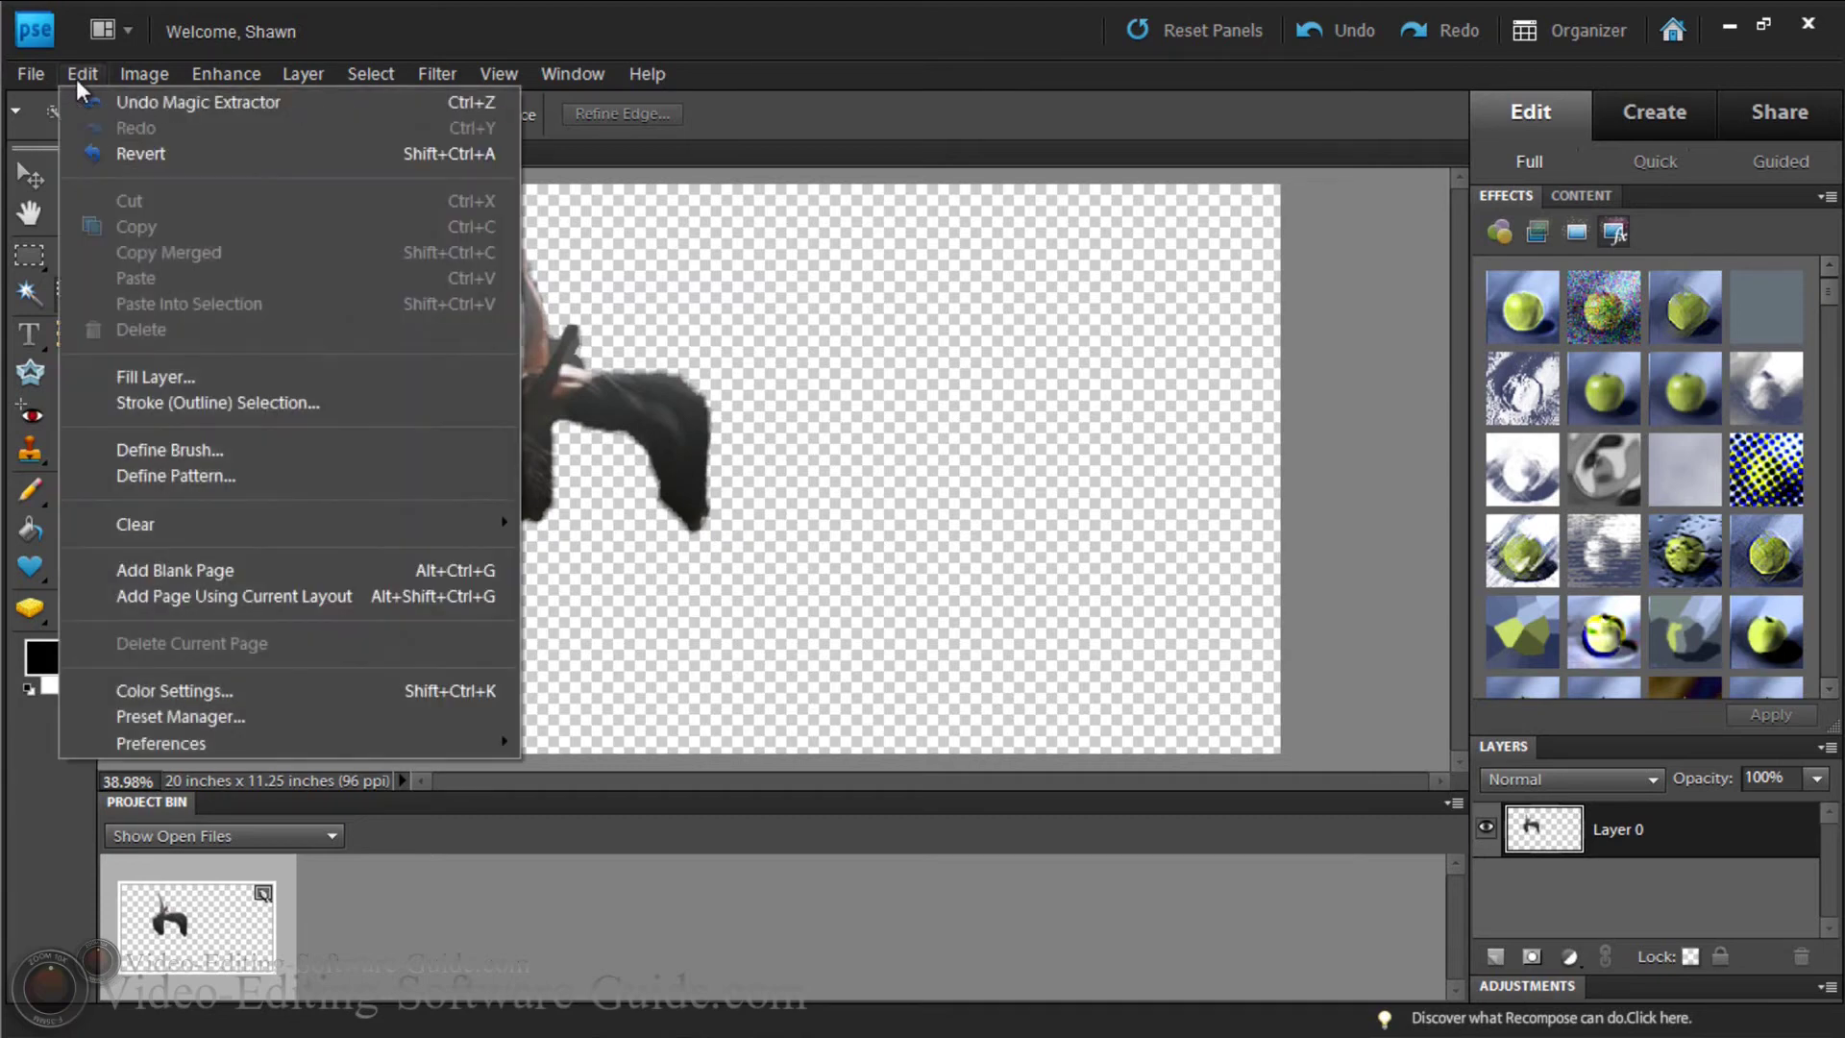
left_click(137, 102)
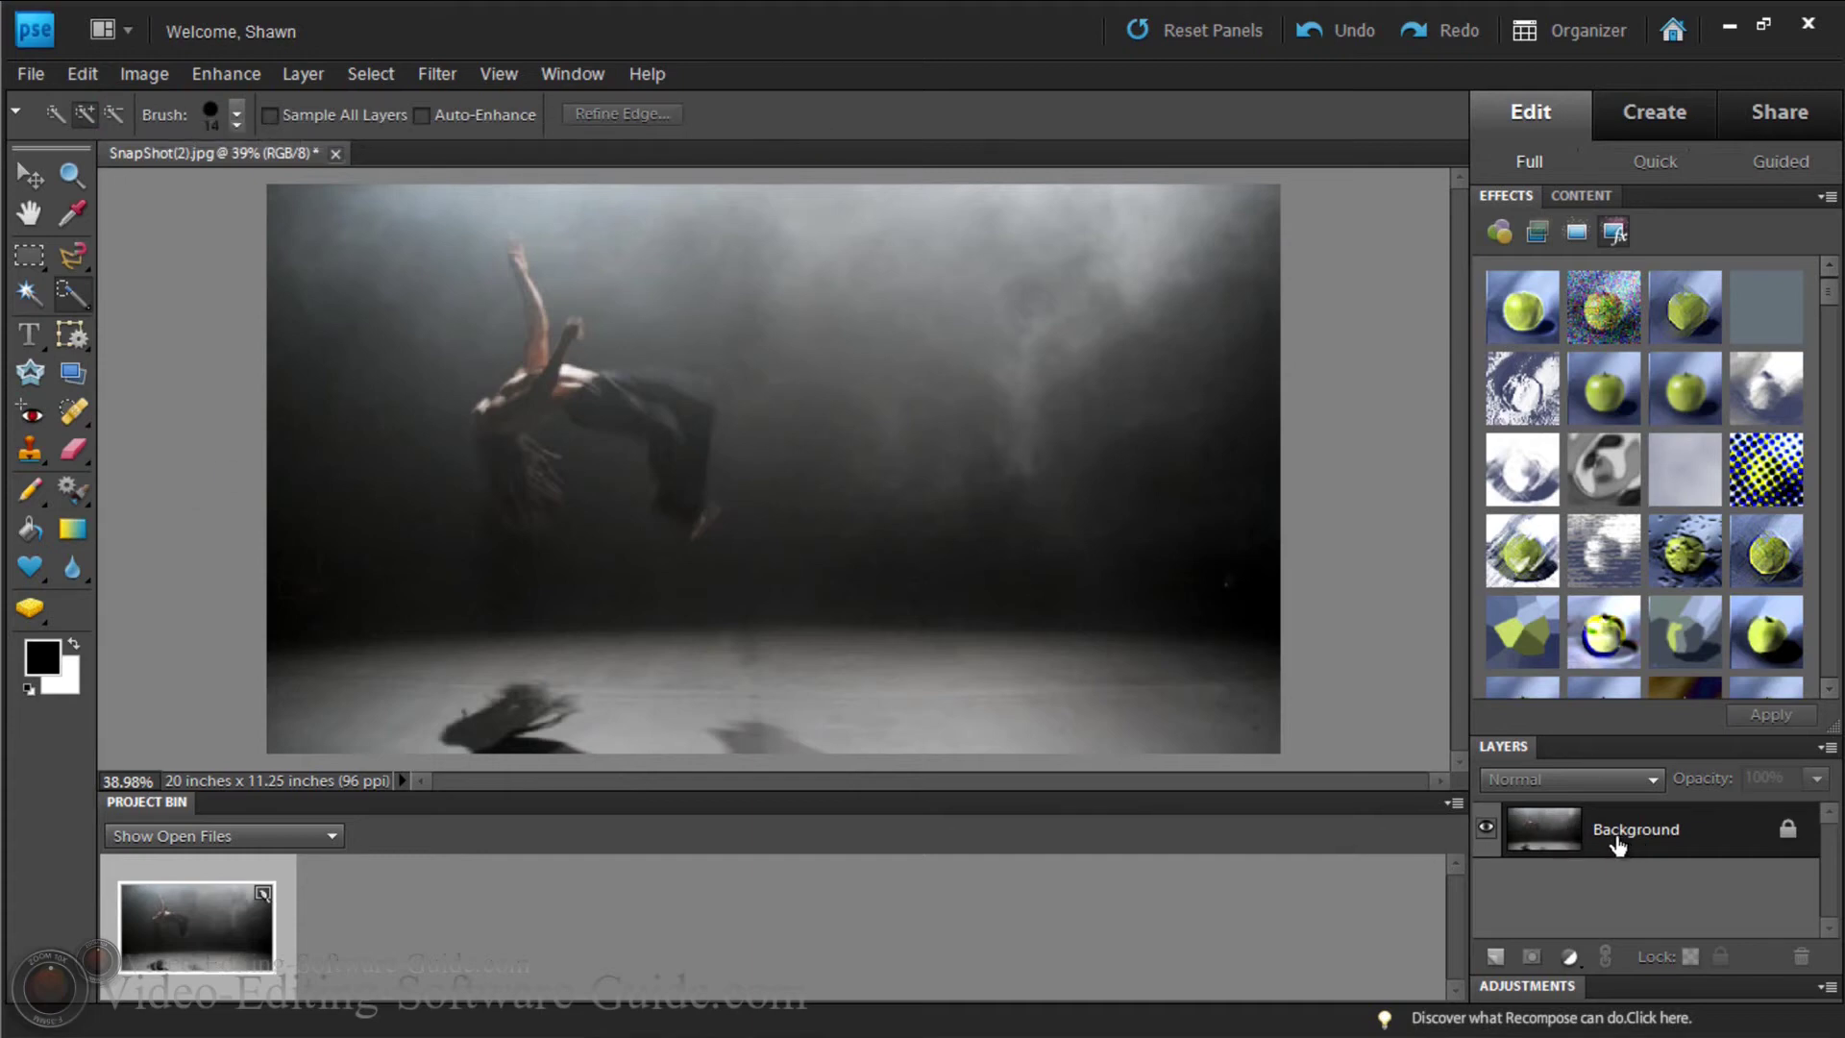
Convert the locked Background into an editable Layer 0 at Normal mode and 100% opacity
double_click(1787, 840)
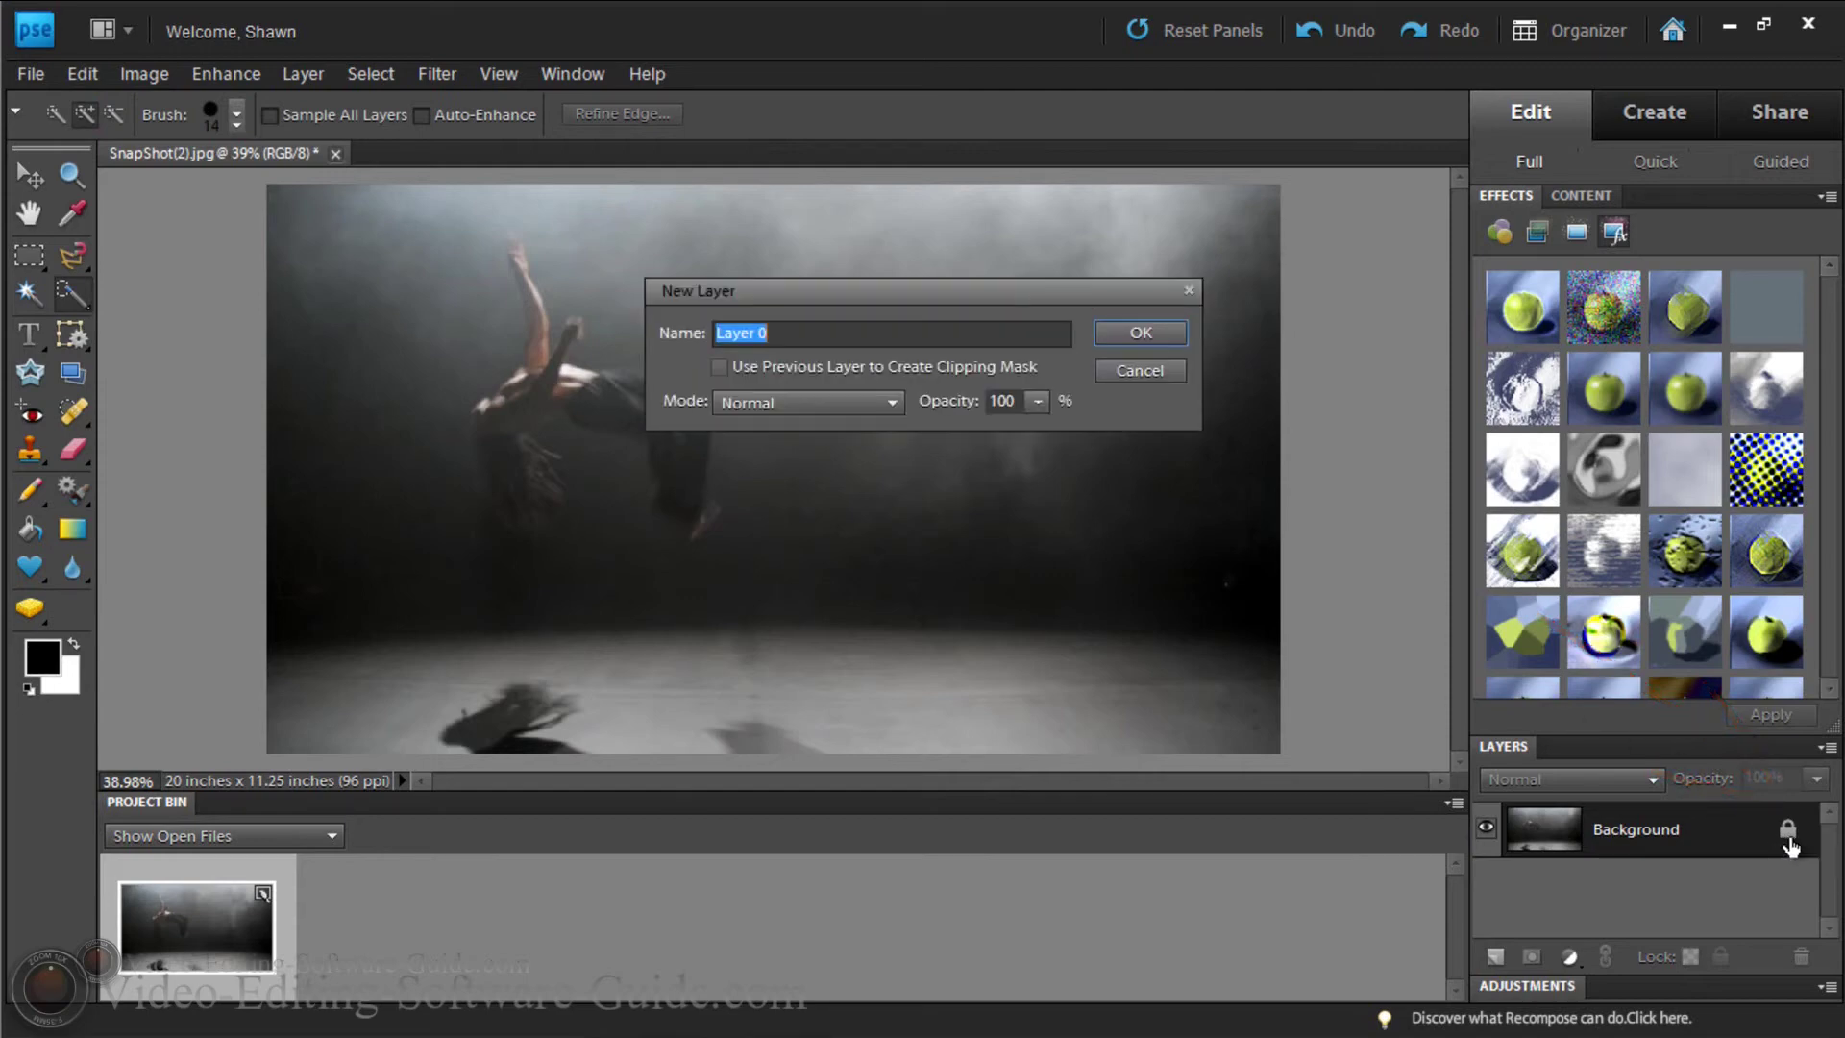
left_click(1155, 336)
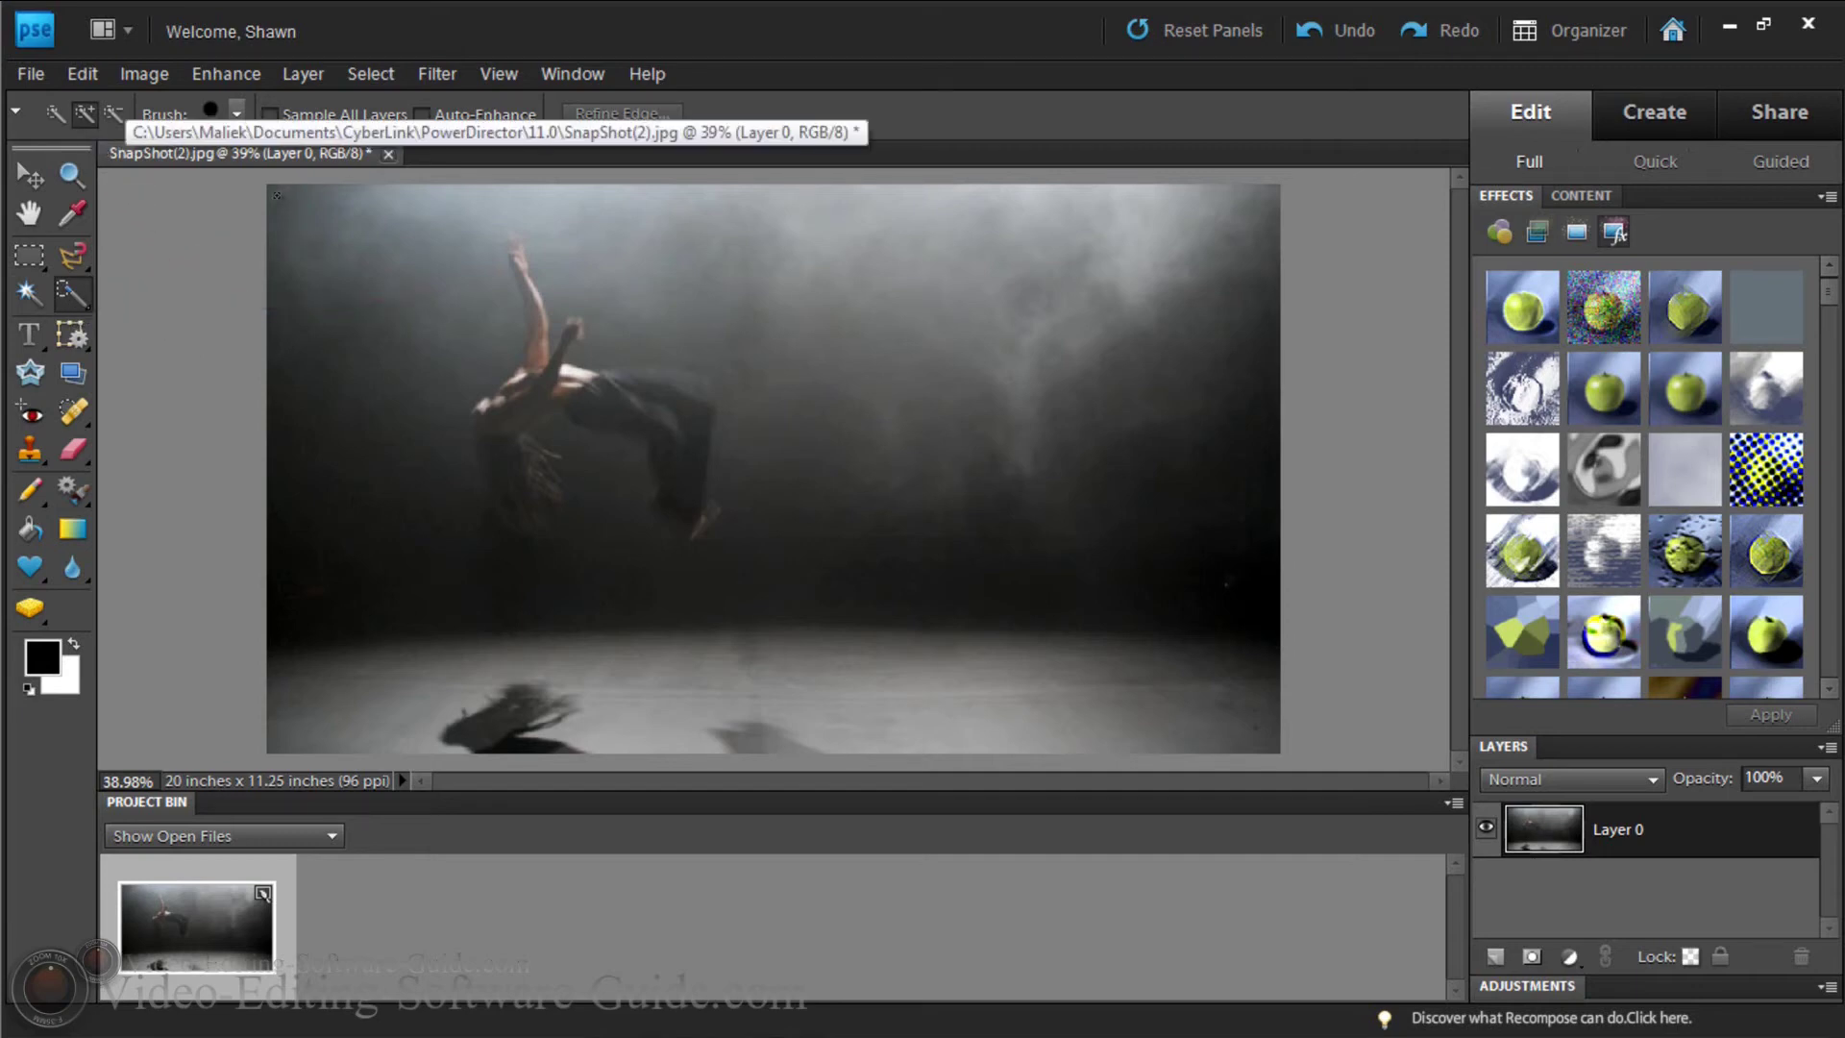
Quick-select the backdrop left of the dancer down to the floor, leaving her raised arm out
mouse_move(294, 195)
left_mouse_down()
mouse_move(288, 218)
mouse_move(444, 248)
mouse_move(435, 293)
mouse_move(467, 337)
mouse_move(437, 352)
left_mouse_up()
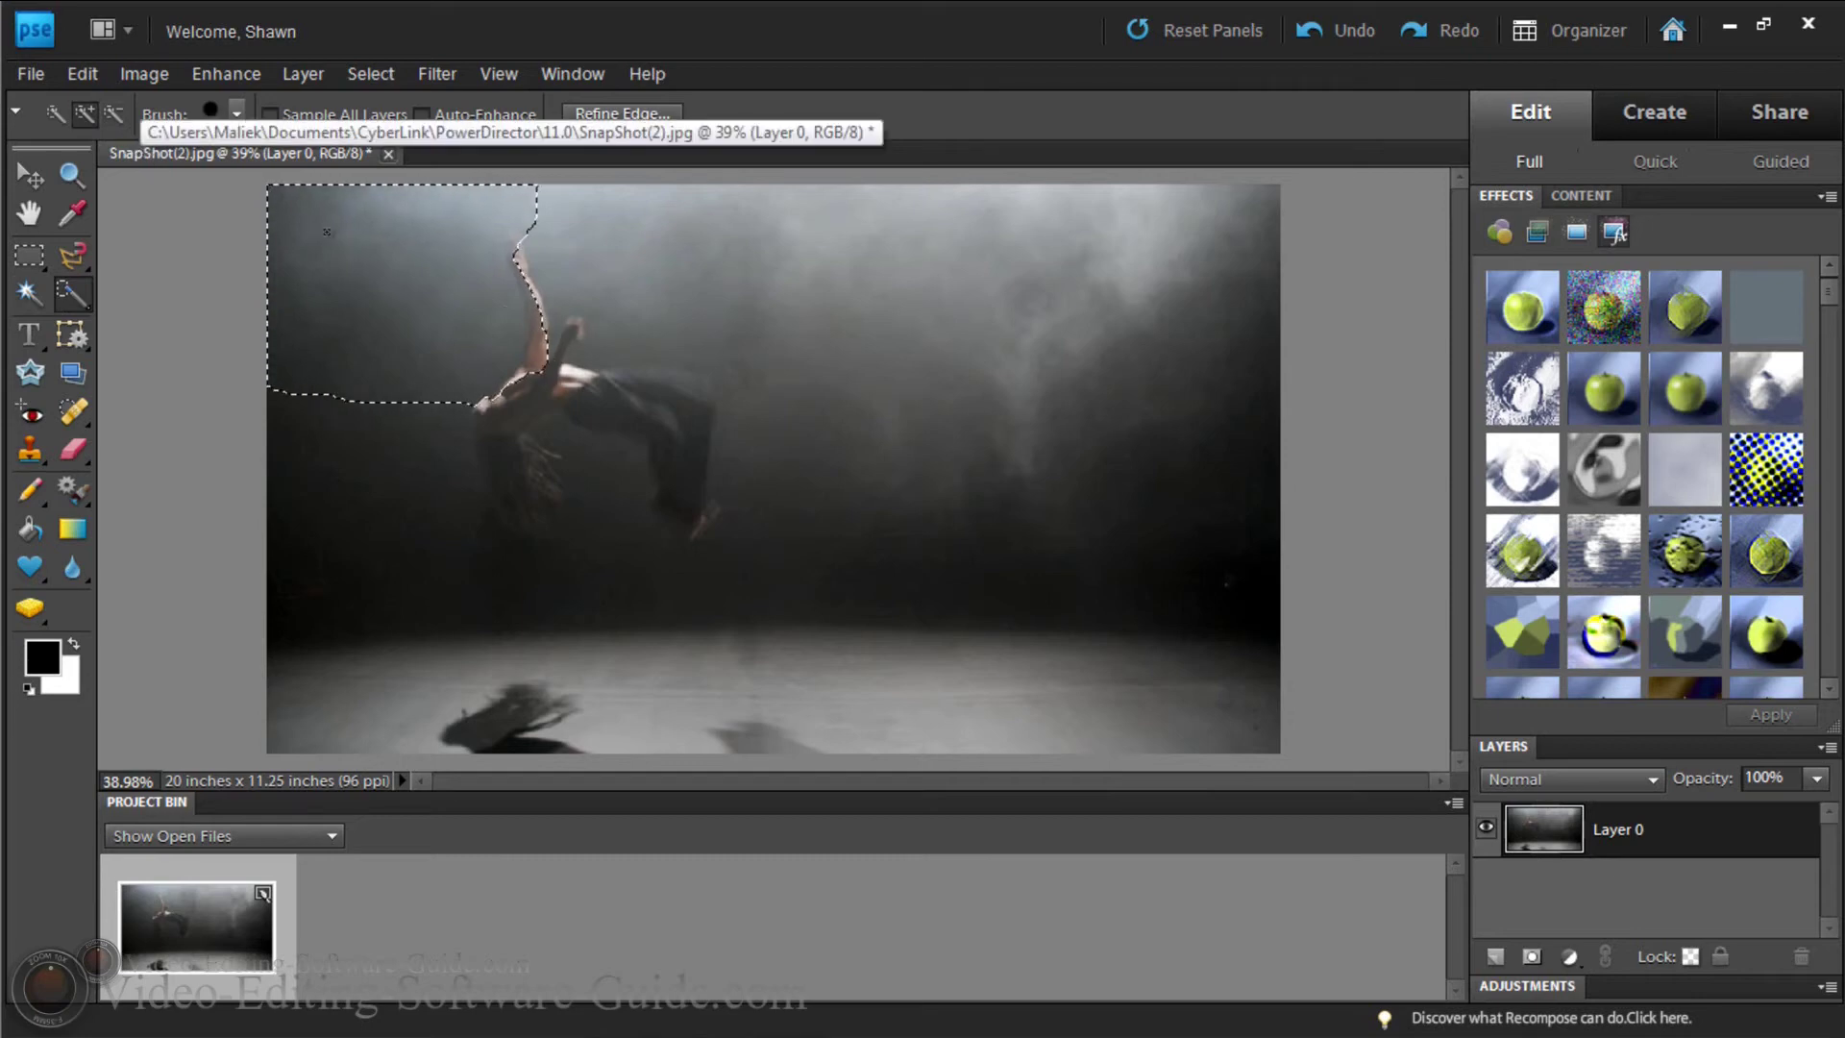
left_click(110, 121)
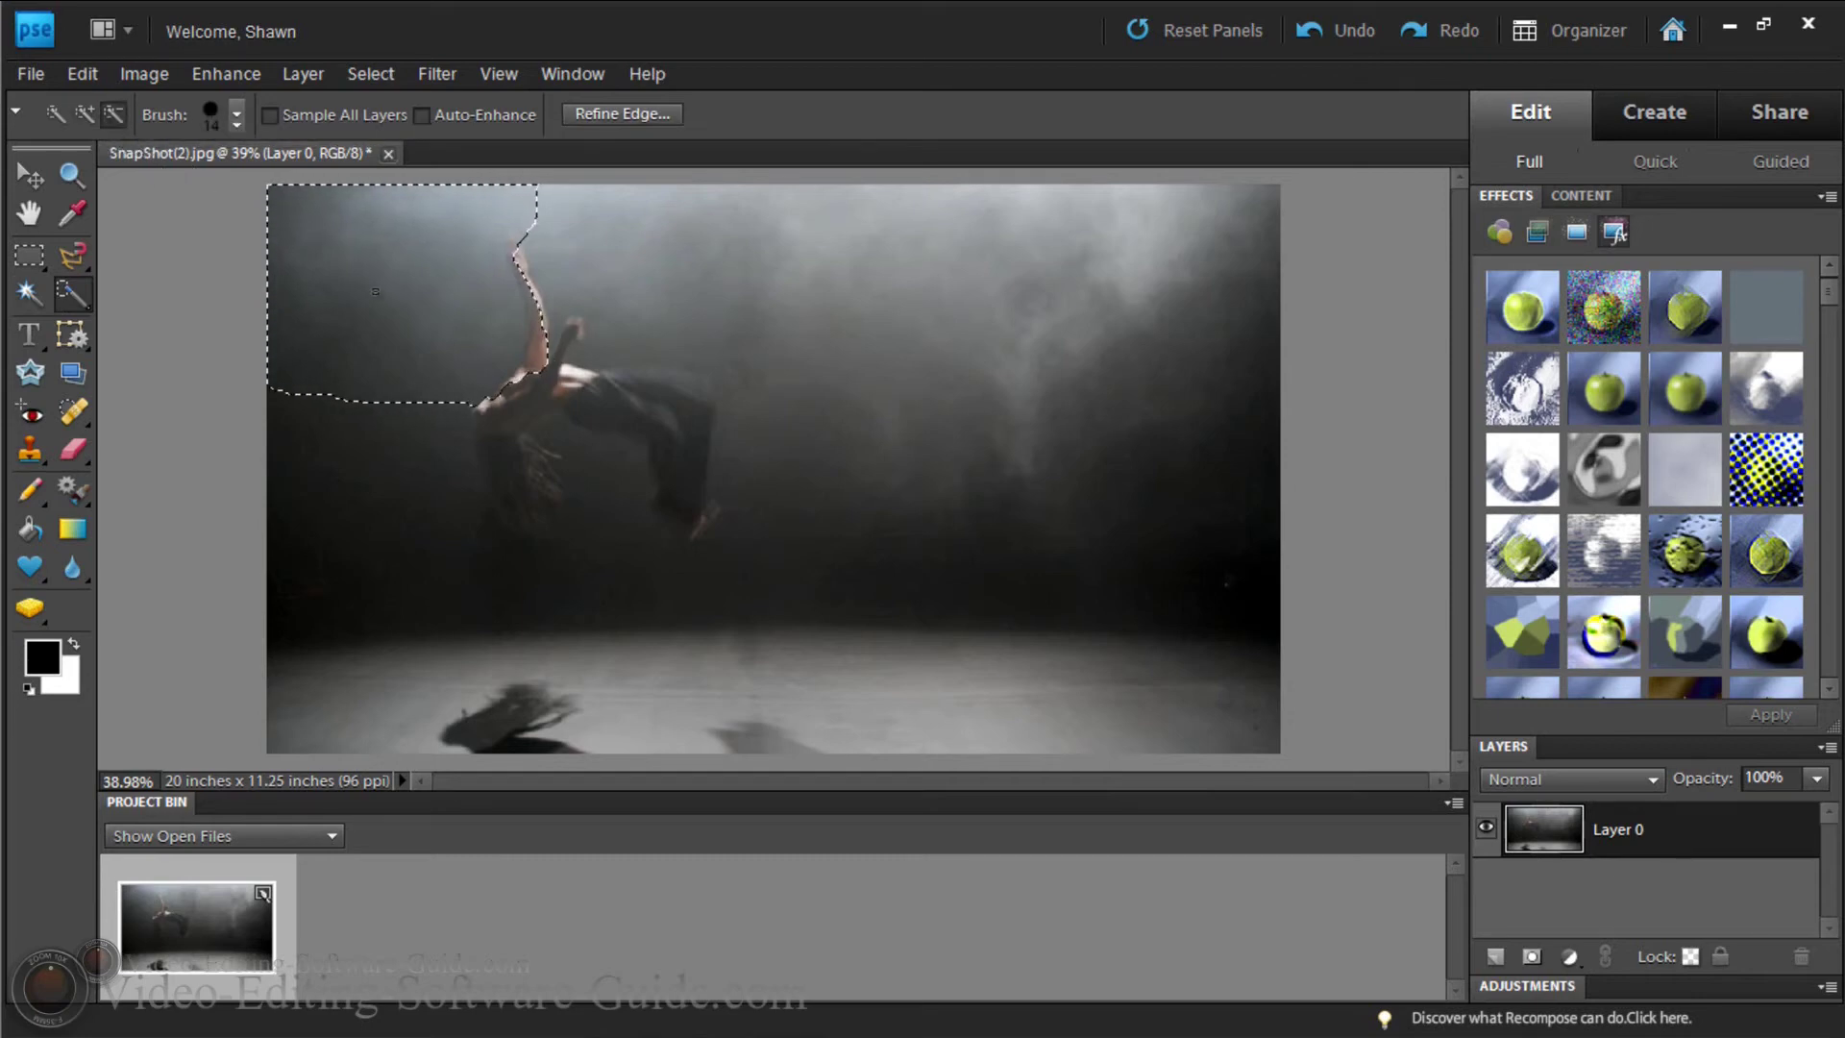
left_click_drag(536, 357, 514, 257)
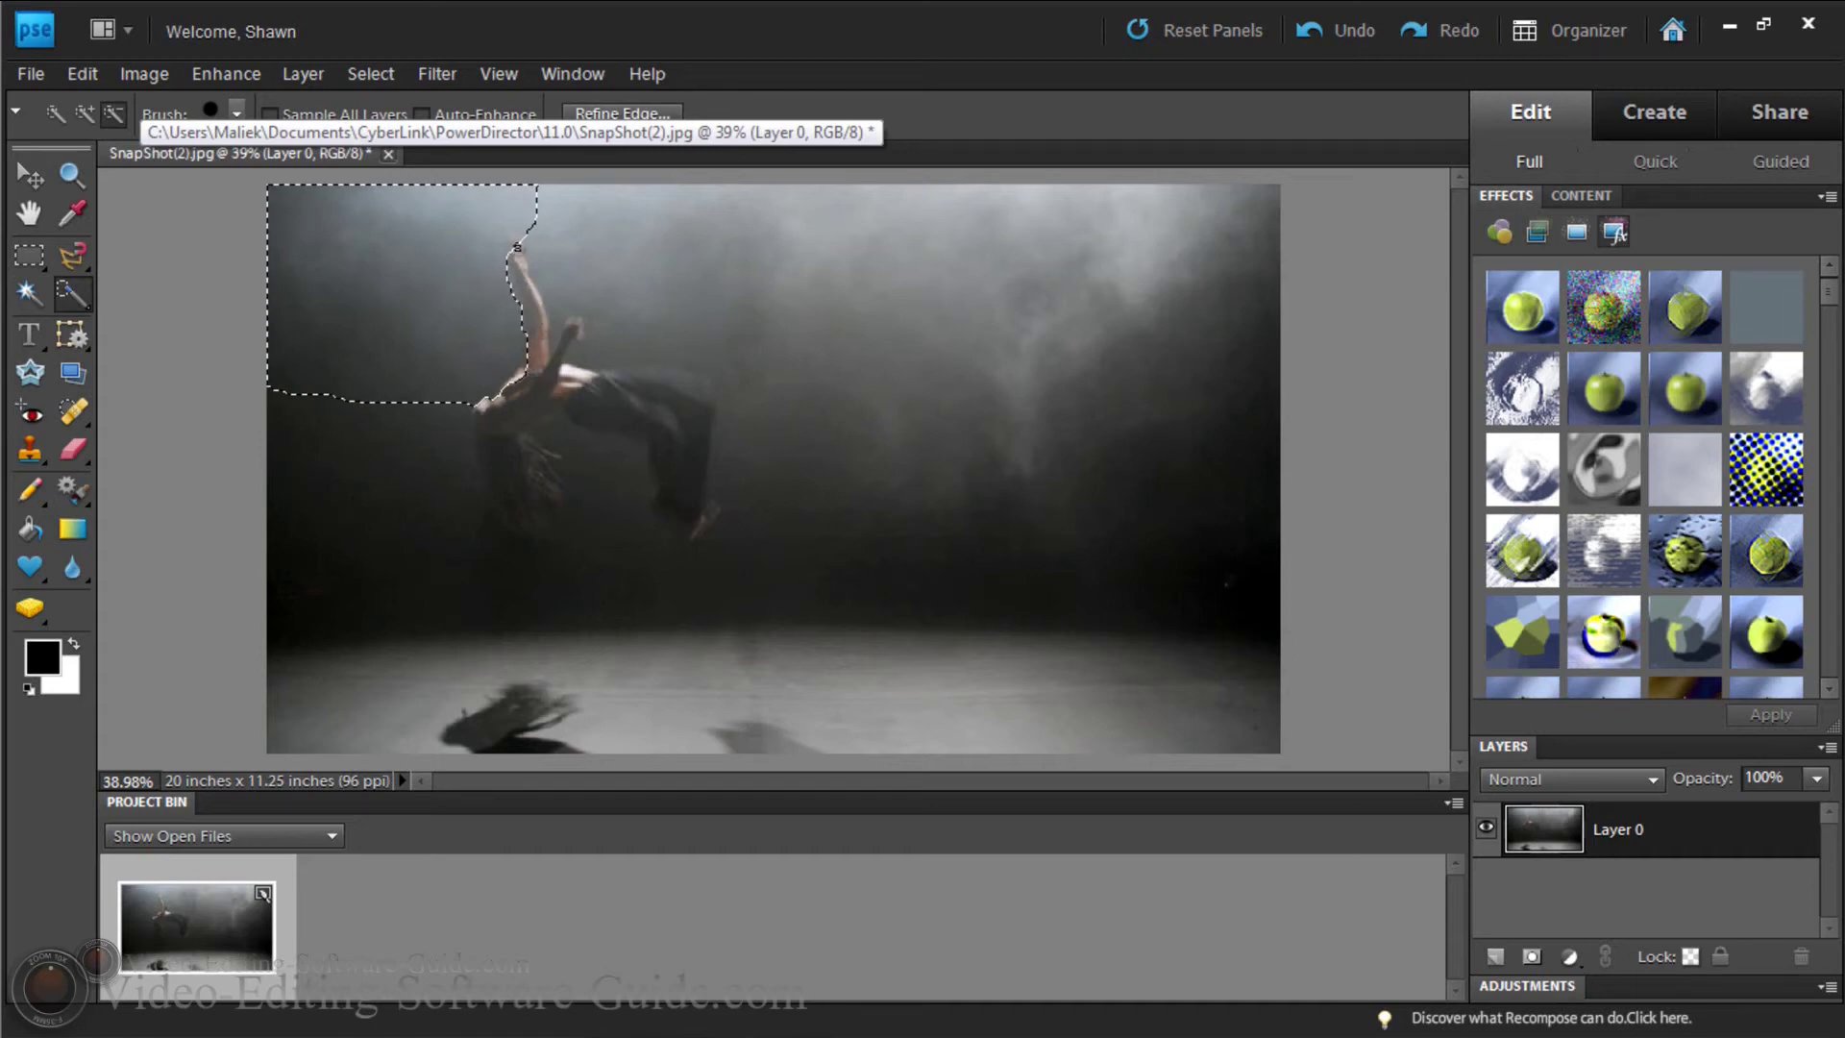
left_click_drag(520, 343, 535, 373)
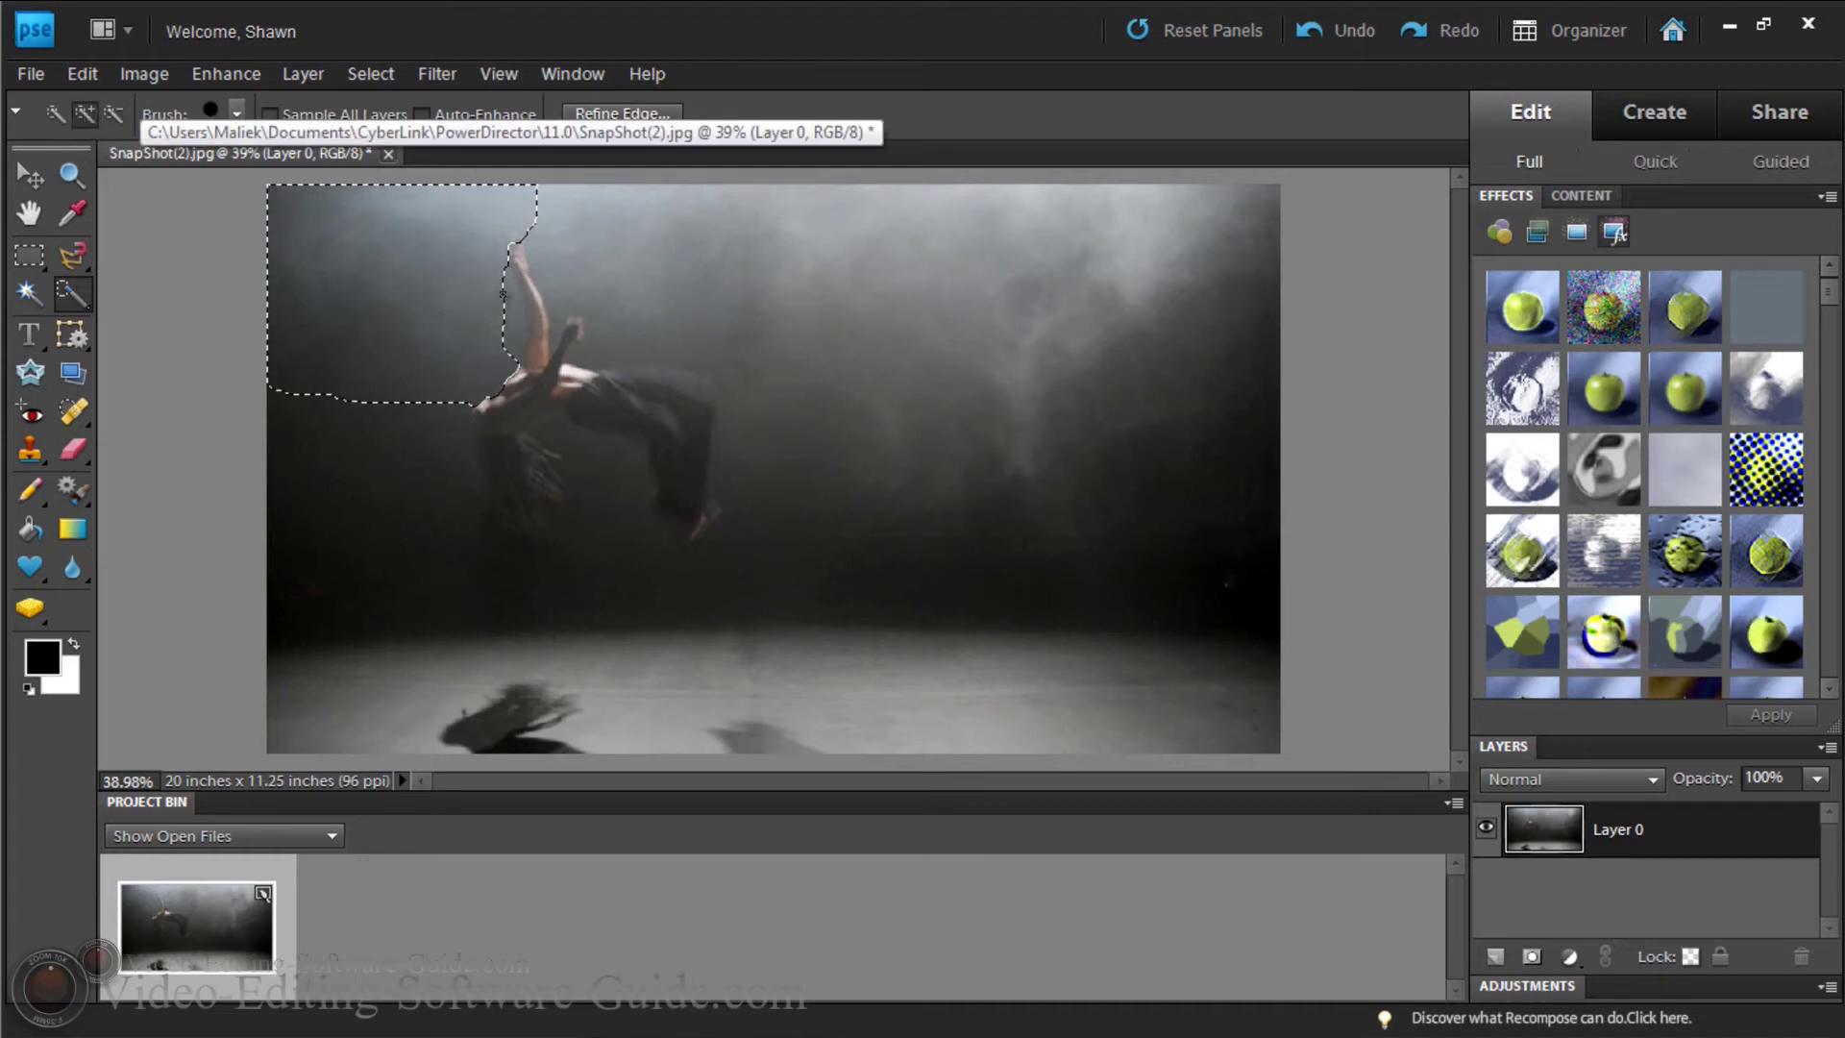
left_click_drag(503, 288, 521, 326)
mouse_move(425, 399)
left_mouse_down()
mouse_move(447, 428)
mouse_move(423, 471)
mouse_move(452, 485)
mouse_move(439, 533)
mouse_move(459, 502)
mouse_move(472, 591)
mouse_move(523, 577)
left_mouse_up()
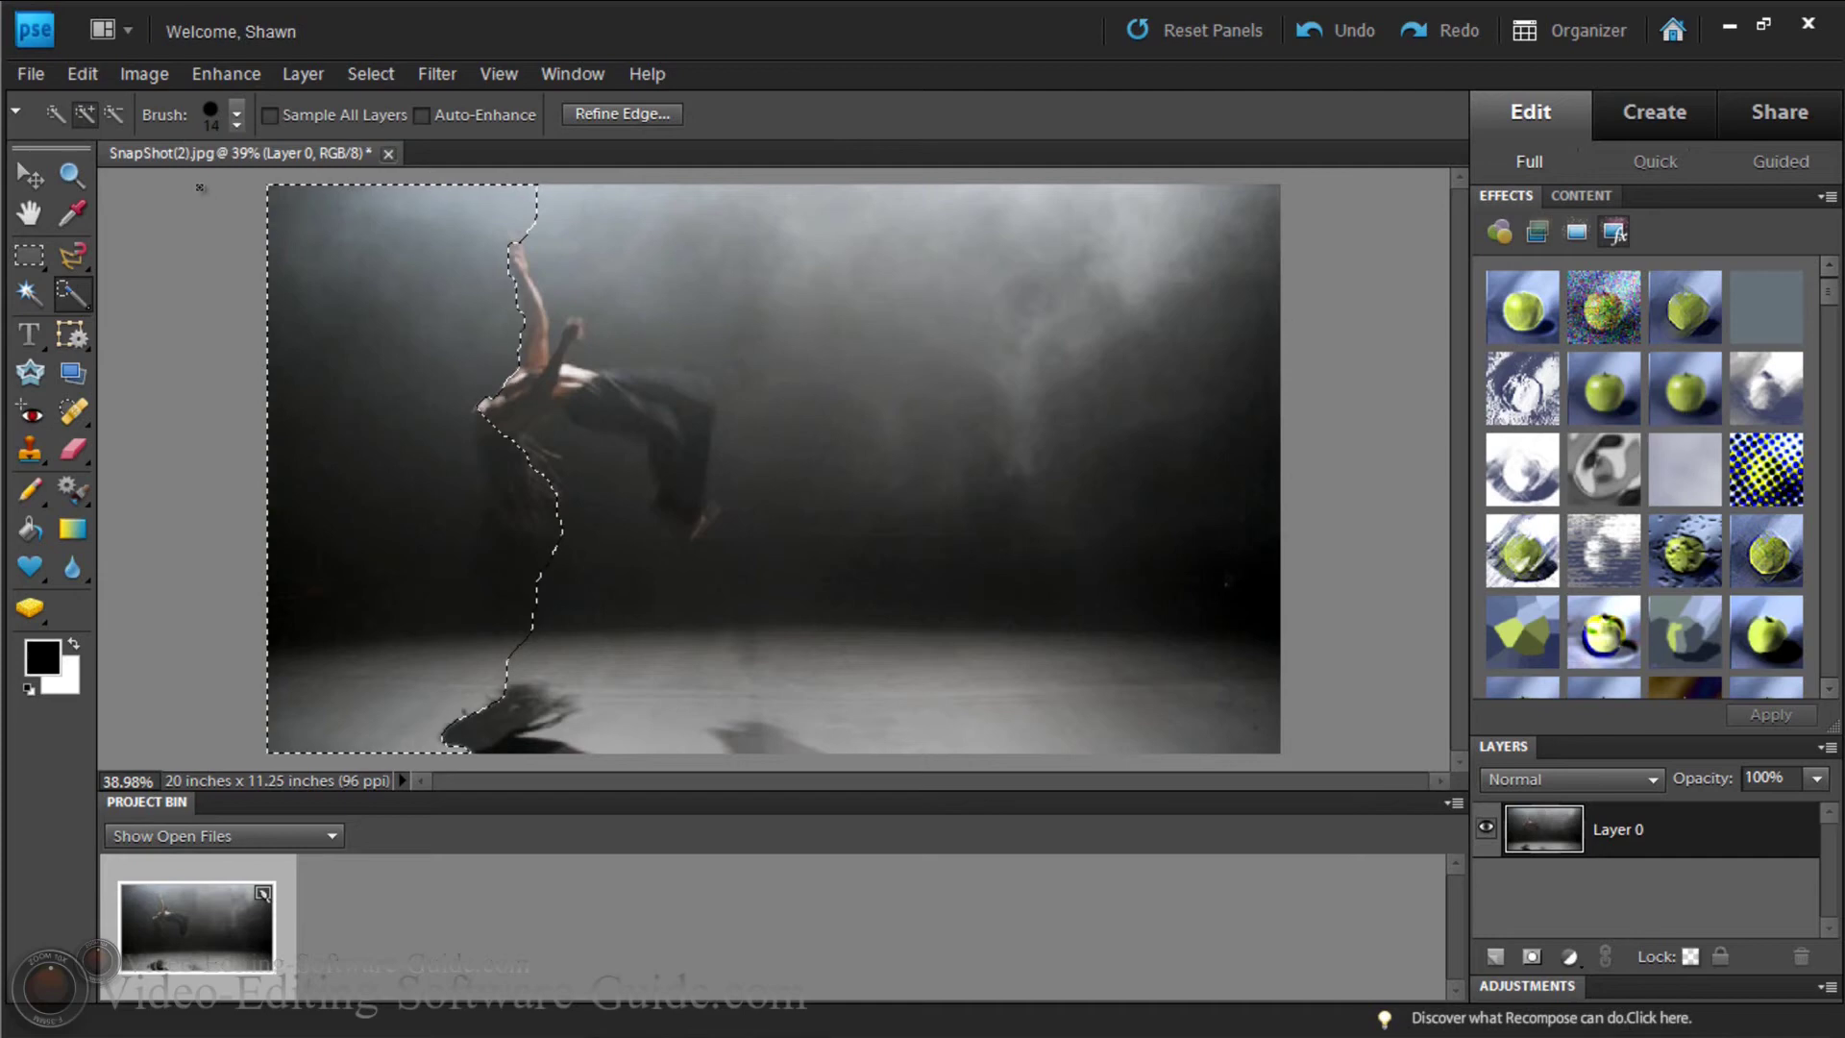
left_click(115, 115)
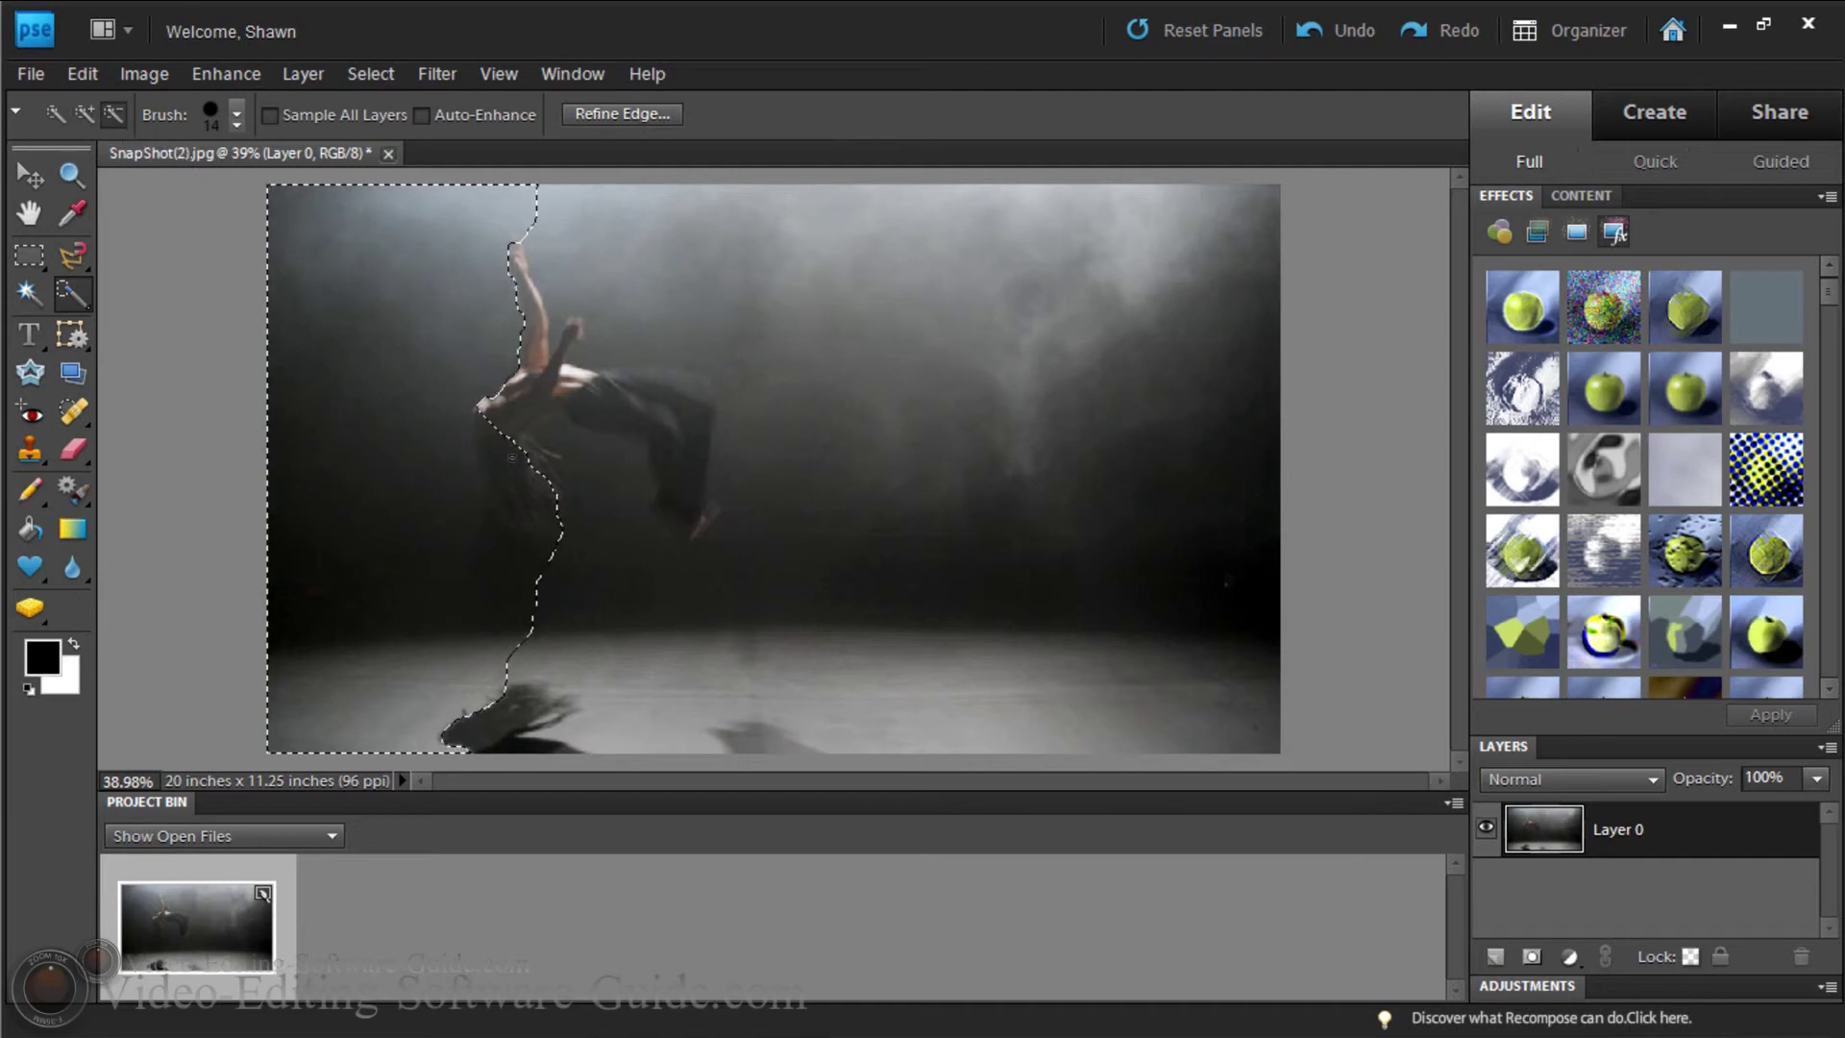
Trim the selection off her hair and add the background right of her down to the floor
mouse_move(508, 446)
left_mouse_down()
mouse_move(513, 536)
mouse_move(505, 521)
mouse_move(538, 520)
mouse_move(498, 532)
left_mouse_up()
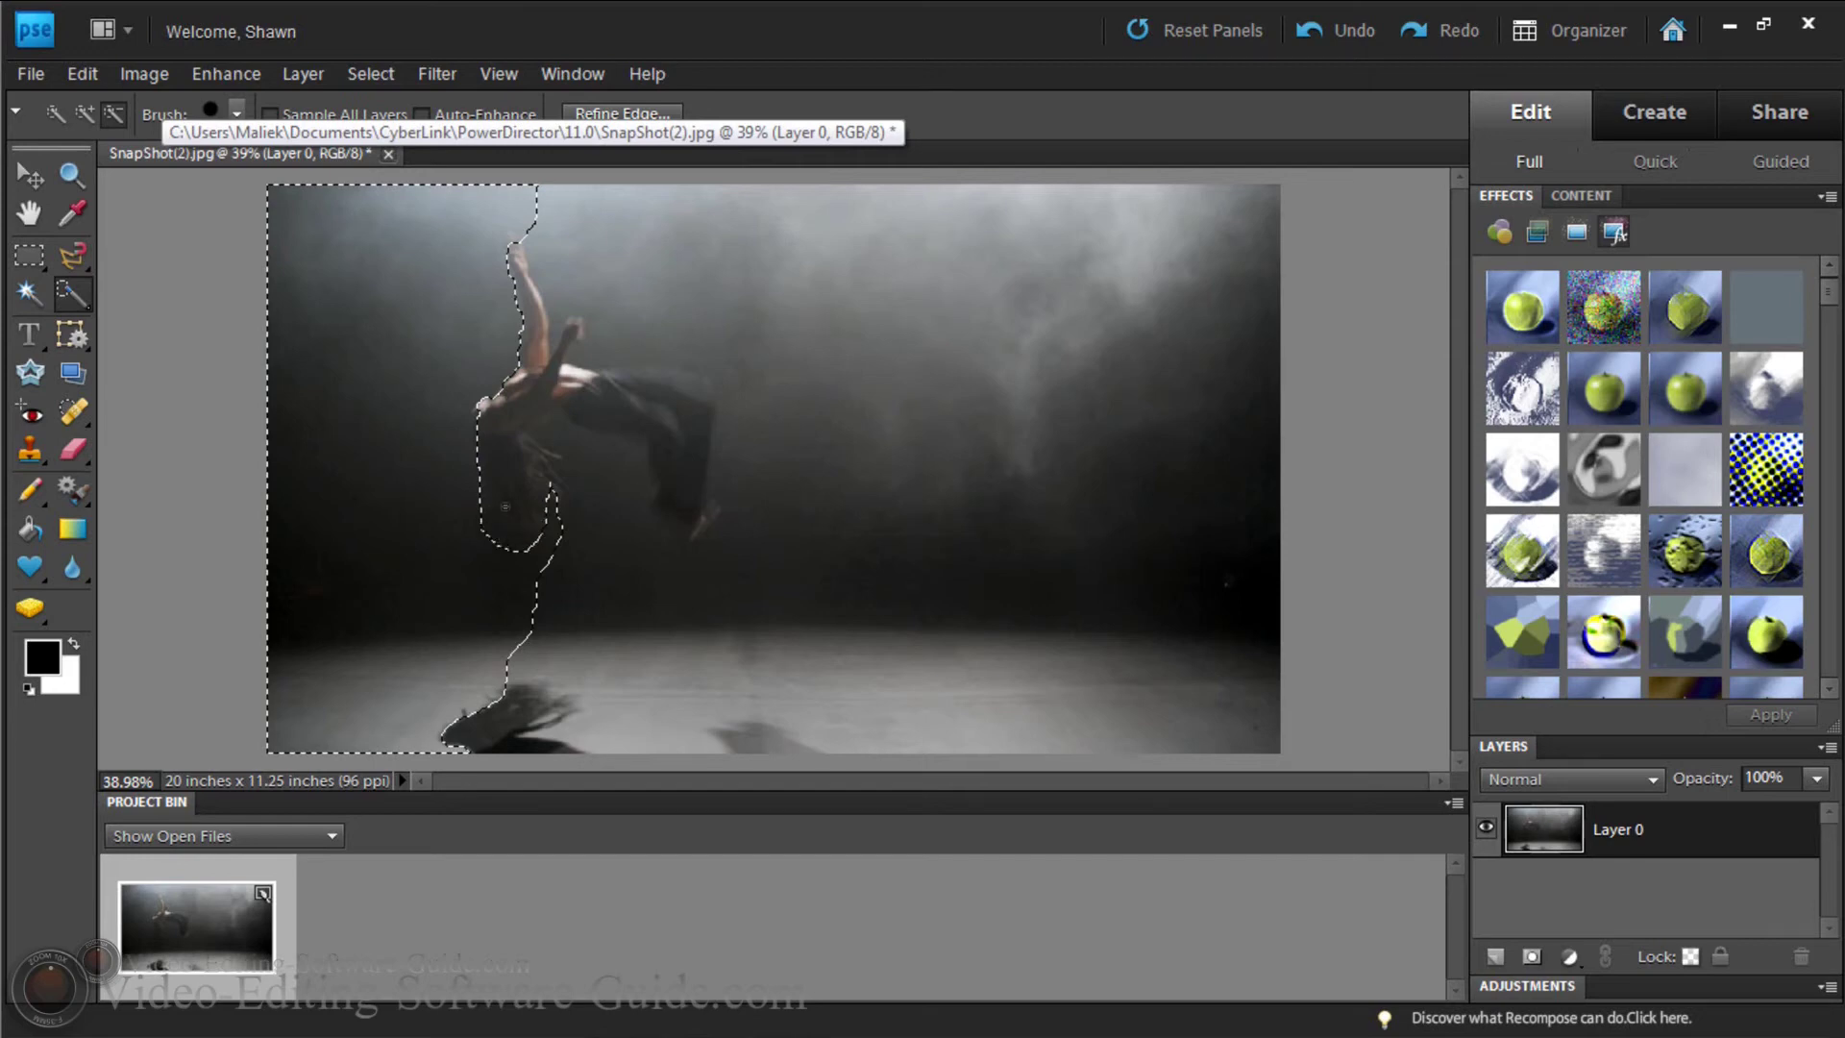
left_click(86, 113)
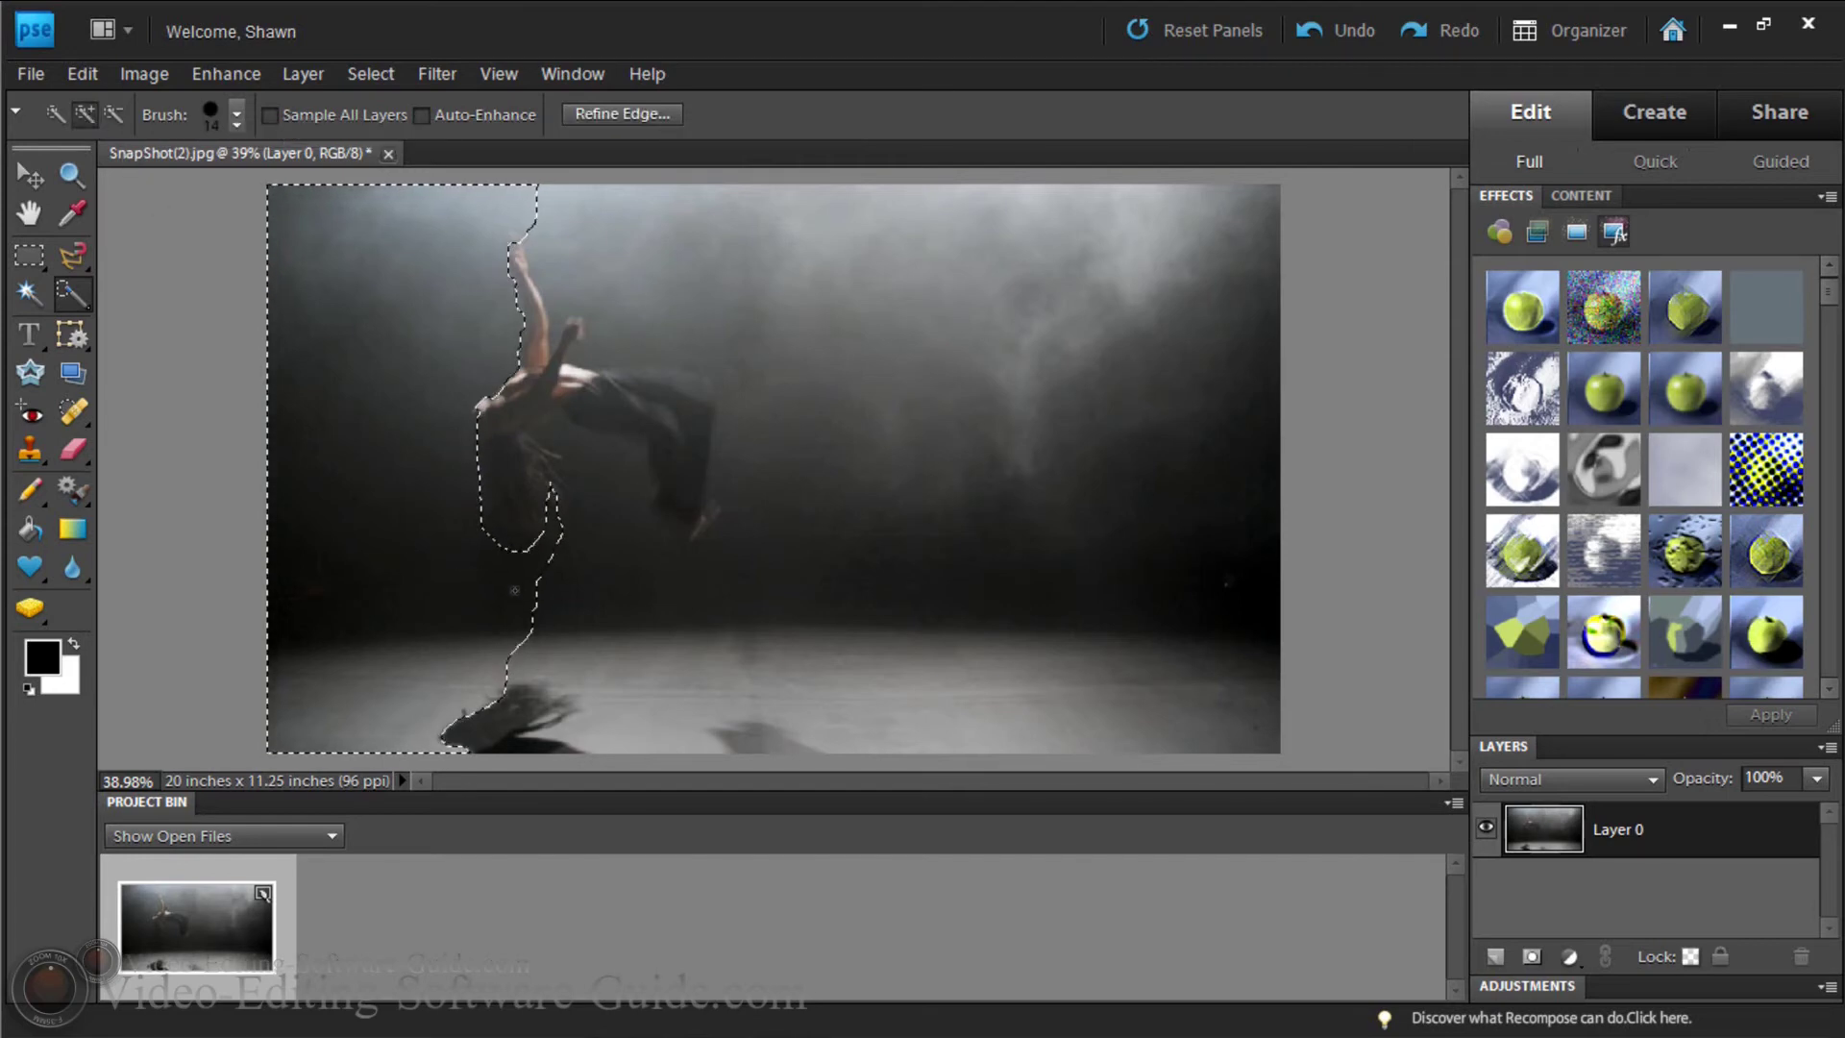
mouse_move(590, 531)
left_mouse_down()
mouse_move(597, 457)
mouse_move(568, 429)
mouse_move(537, 438)
mouse_move(633, 462)
left_mouse_up()
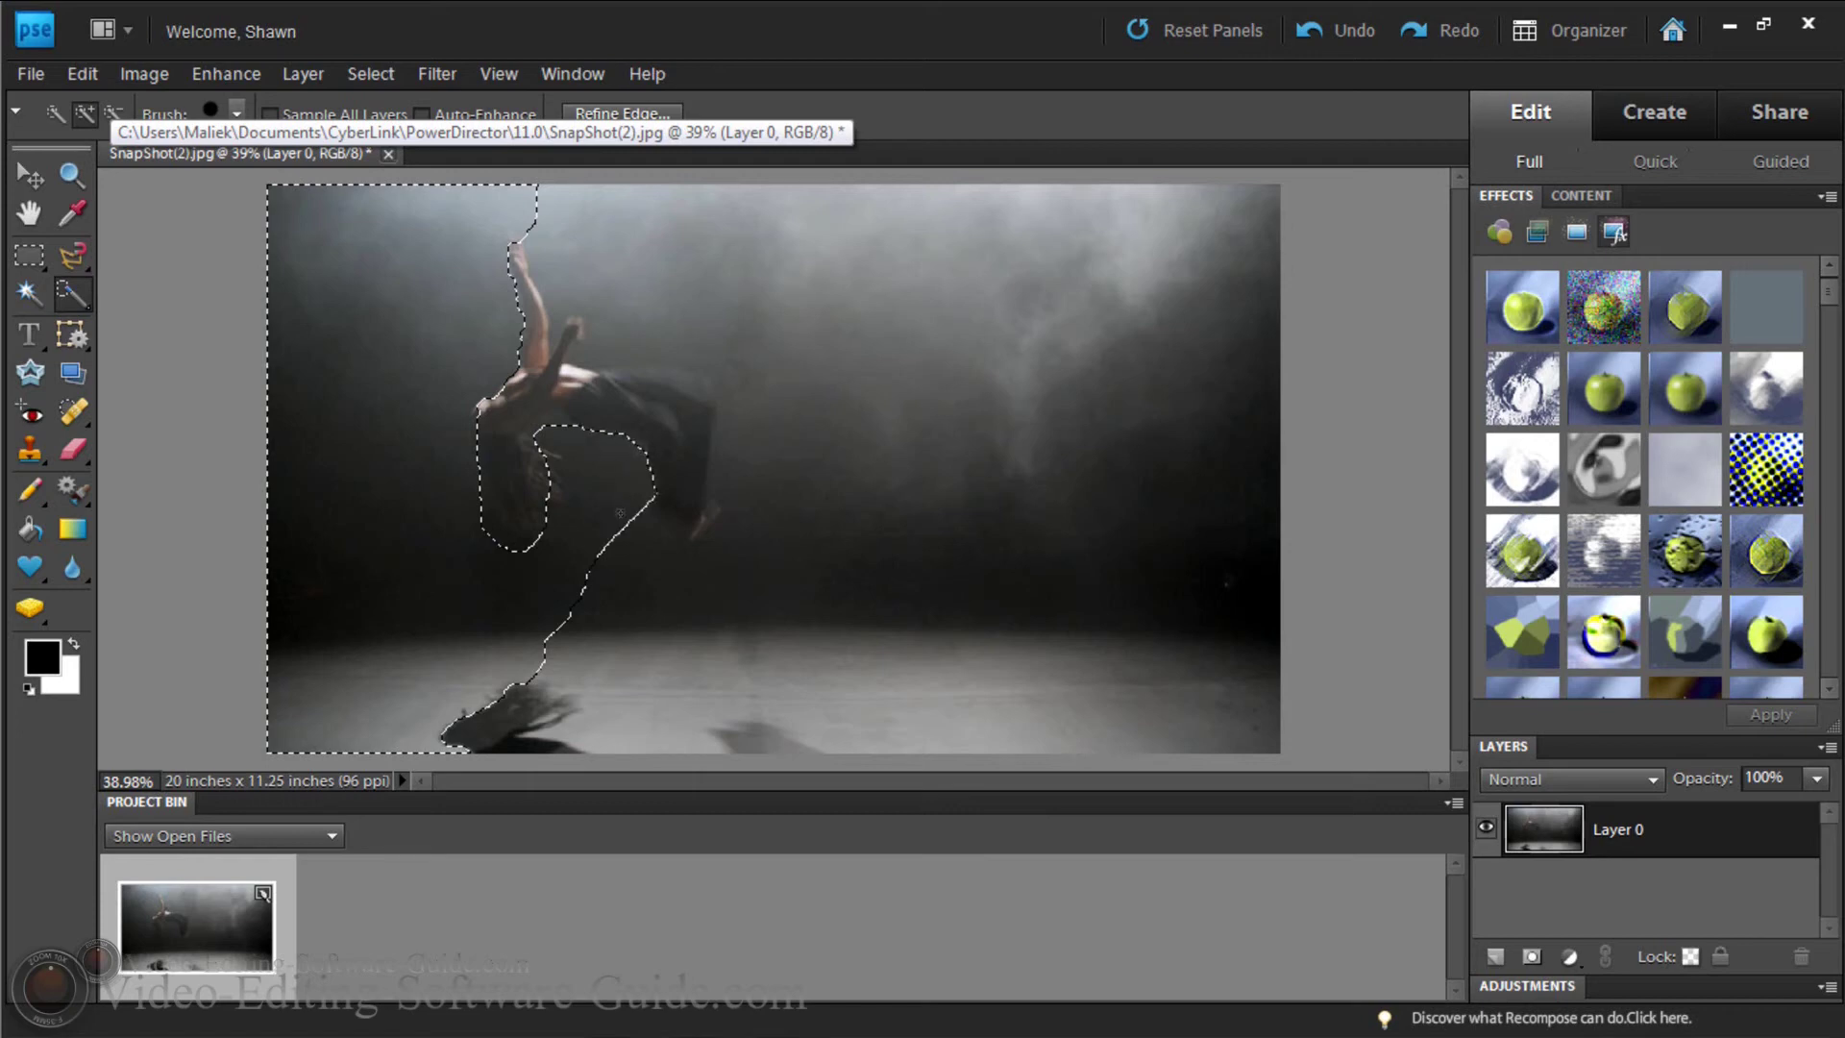
mouse_move(672, 558)
left_mouse_down()
mouse_move(682, 684)
mouse_move(846, 733)
mouse_move(997, 744)
left_mouse_up()
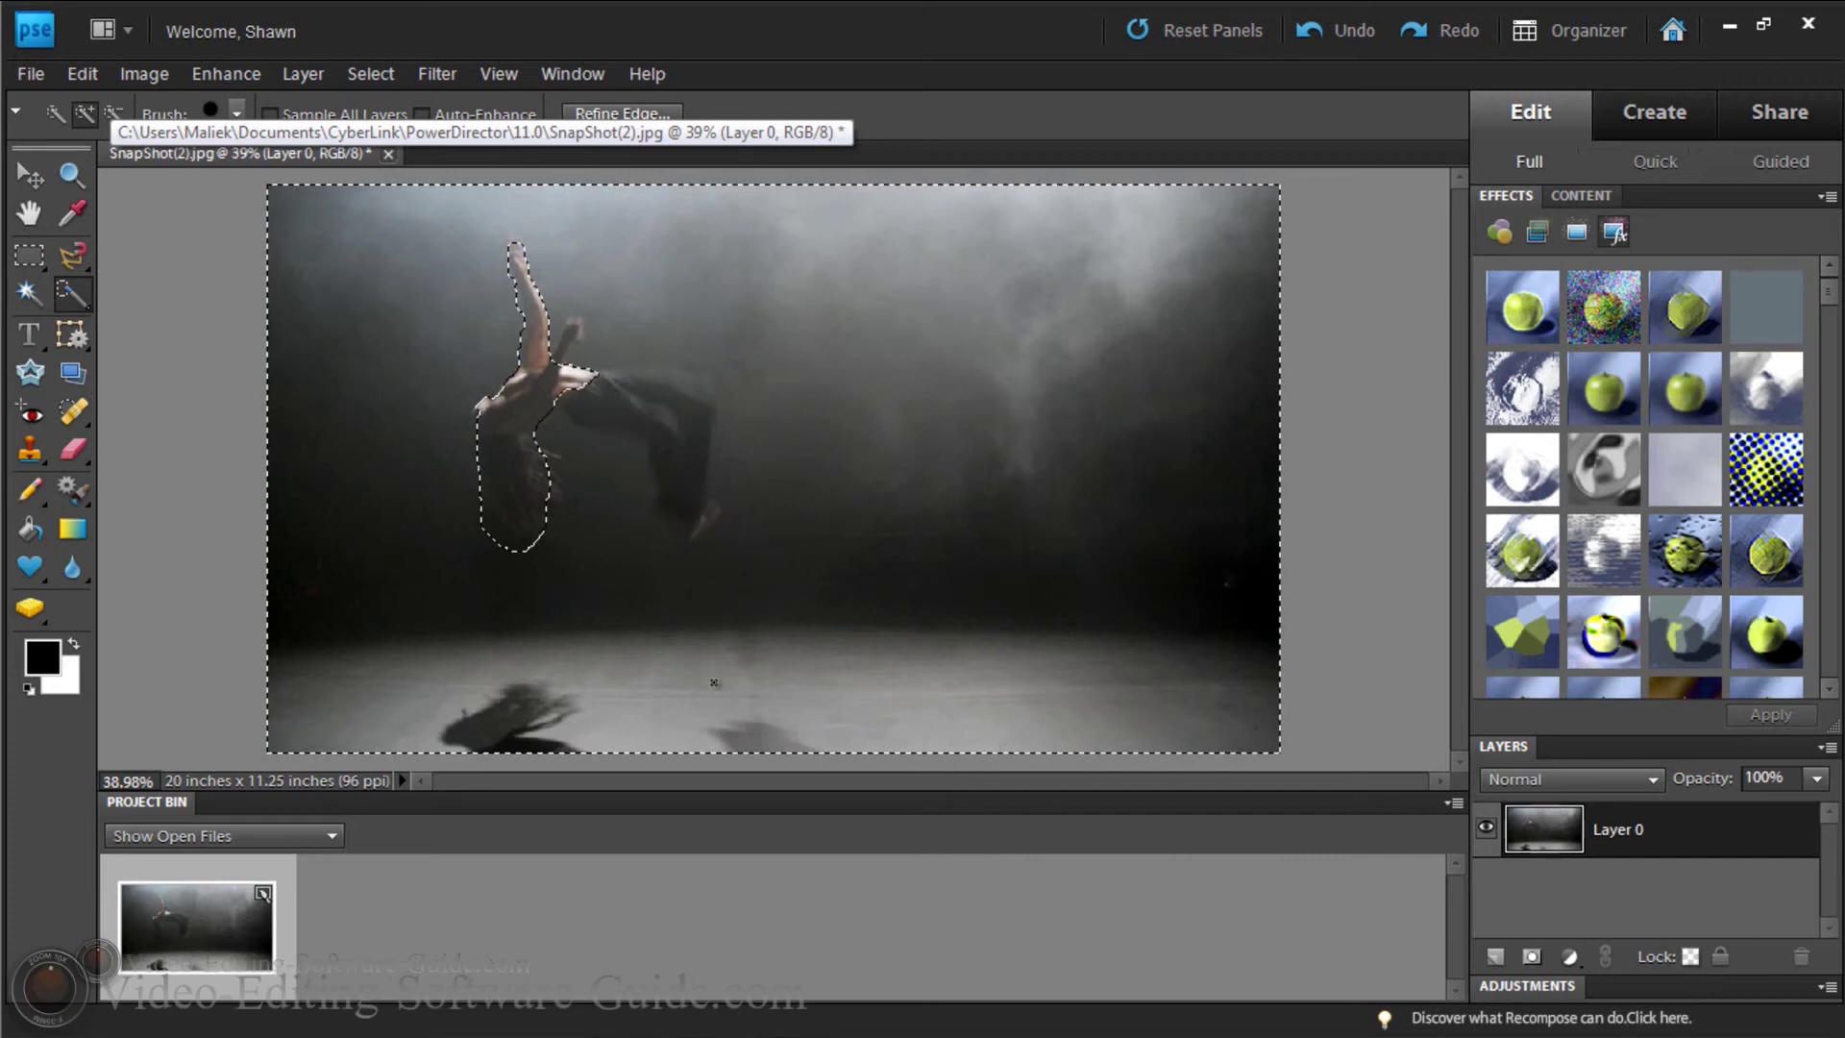
Subtract the dancer's body, legs and dress from the selection, then delete the background
left_click(112, 116)
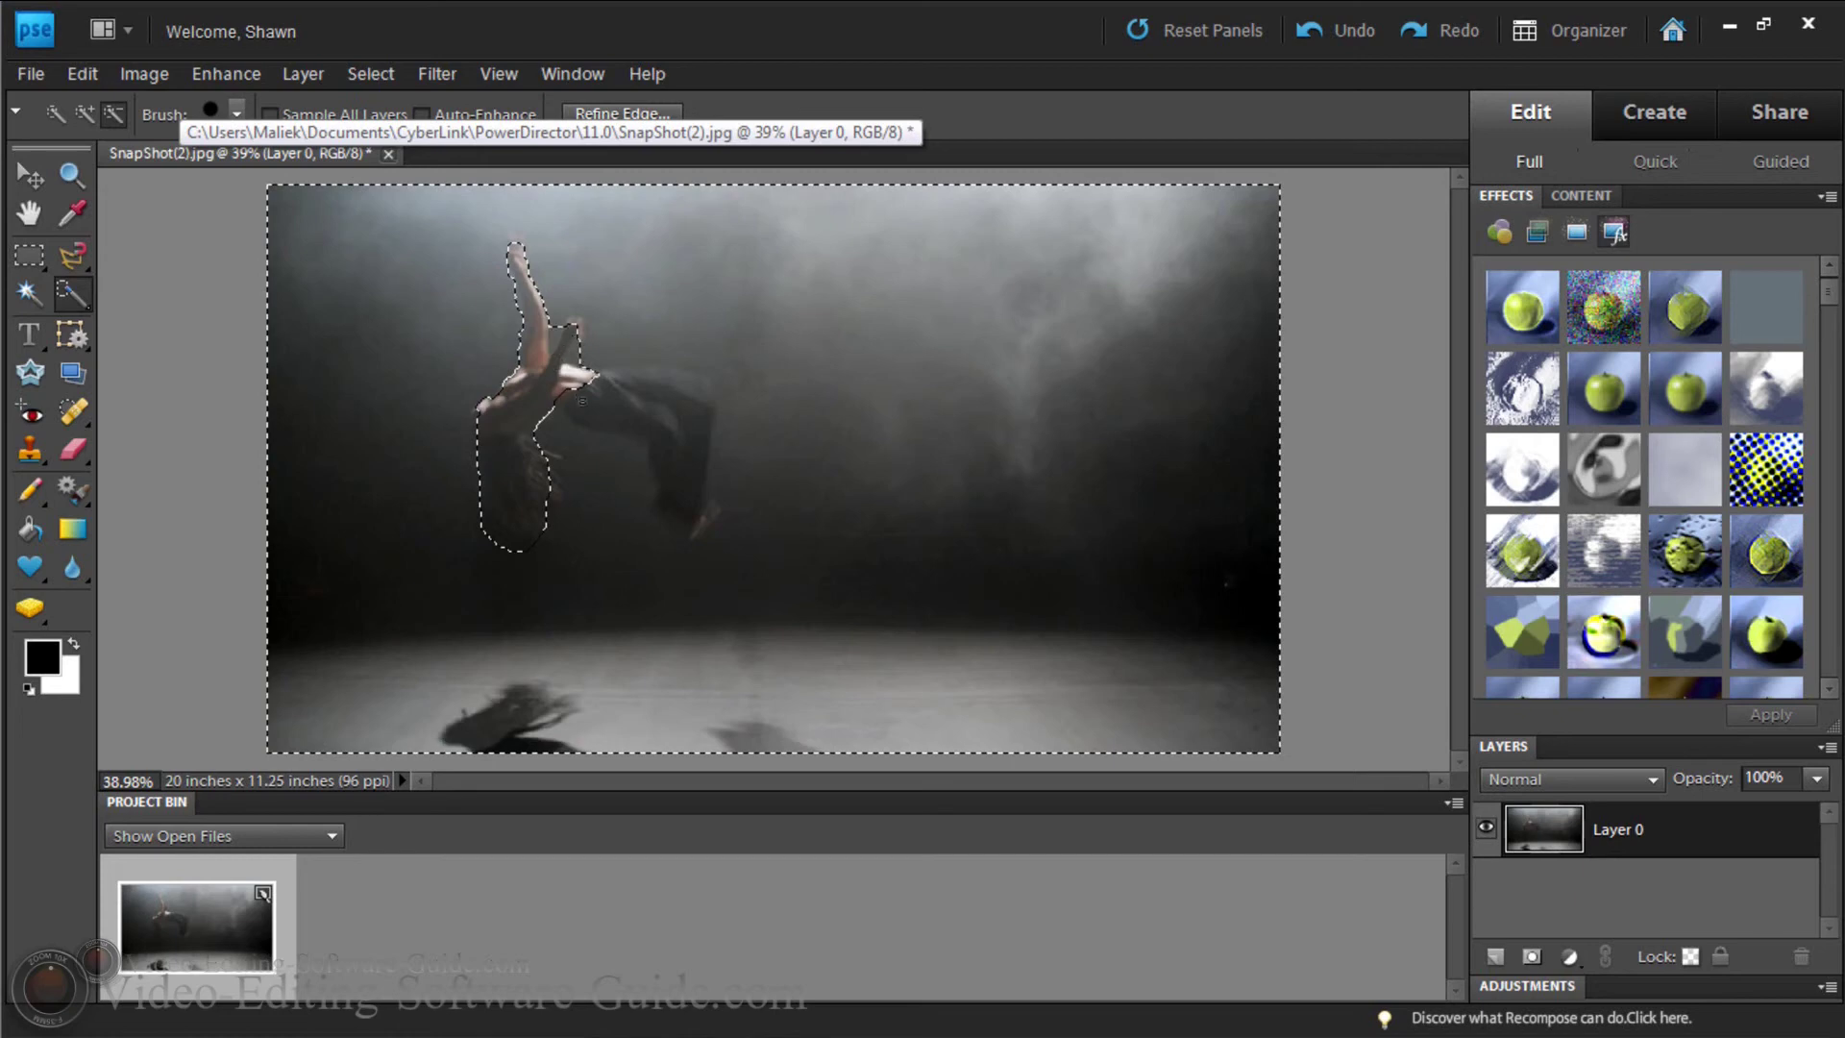
mouse_move(582, 400)
left_mouse_down()
mouse_move(611, 394)
mouse_move(664, 430)
mouse_move(700, 501)
mouse_move(693, 519)
mouse_move(667, 509)
mouse_move(692, 530)
left_mouse_up()
left_click_drag(697, 478, 687, 414)
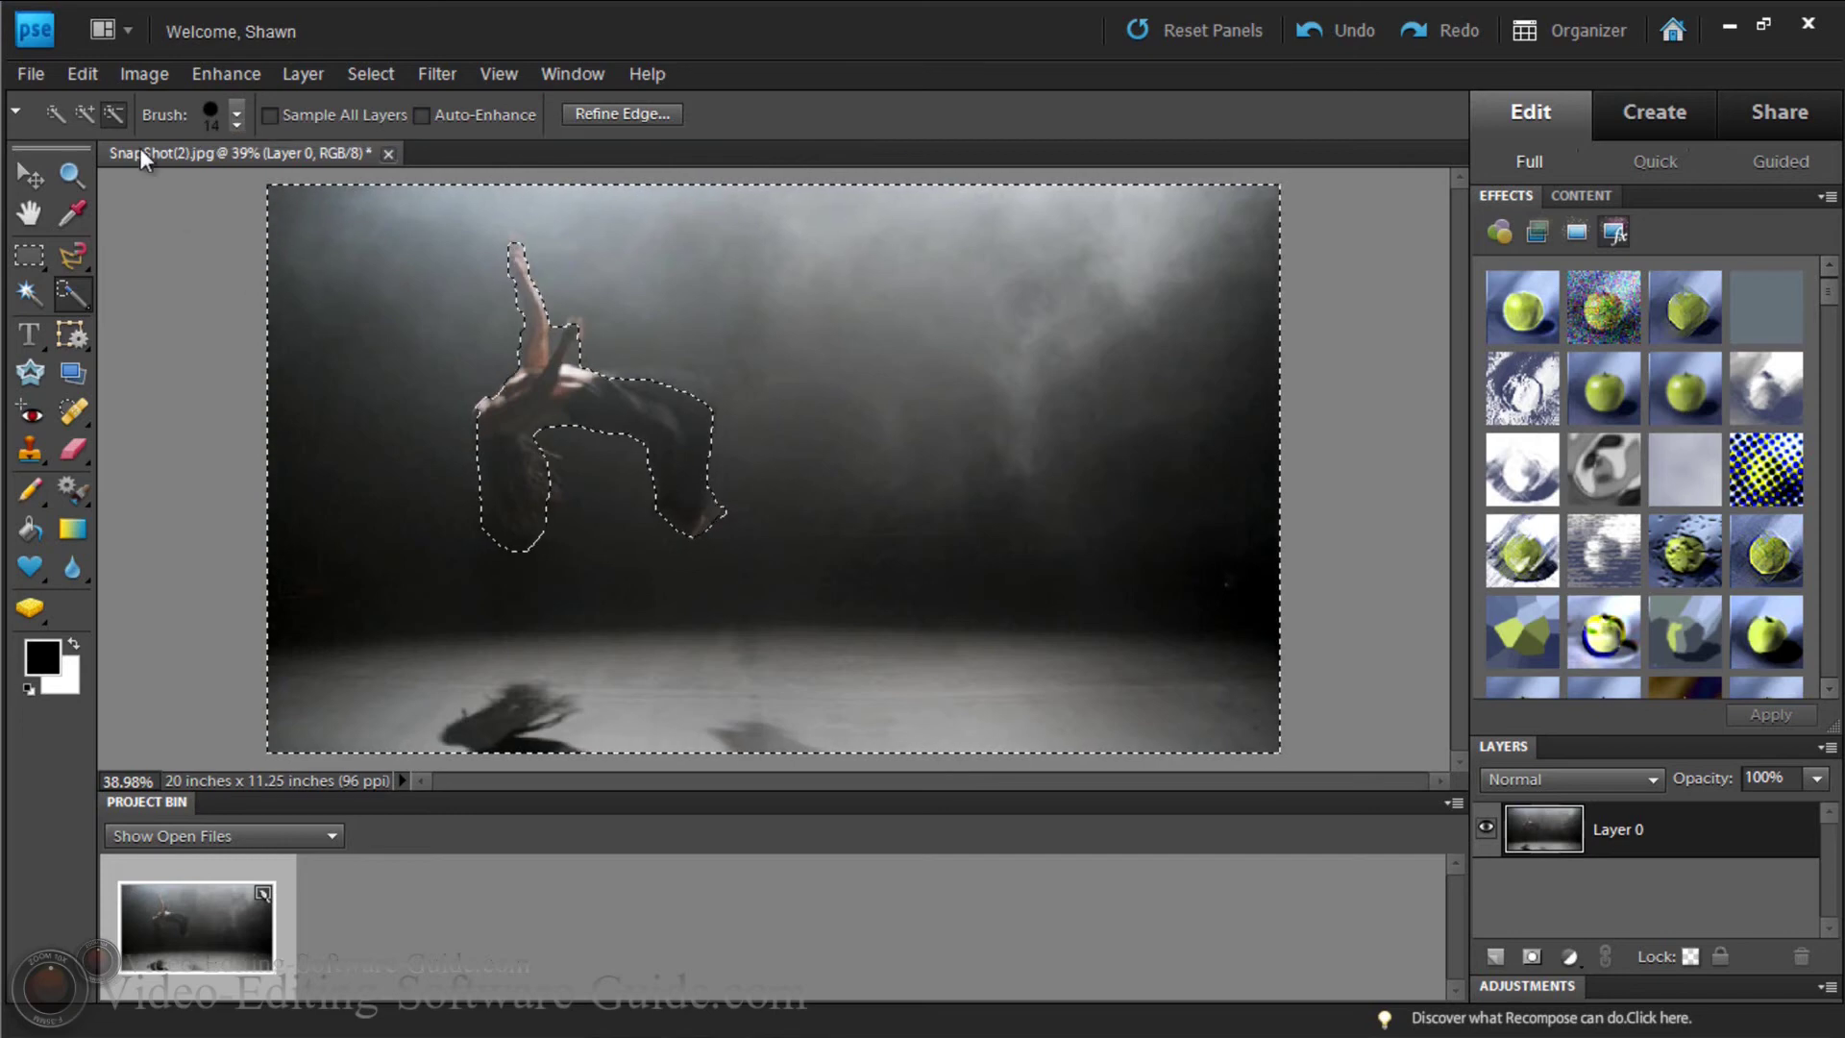
left_click(86, 116)
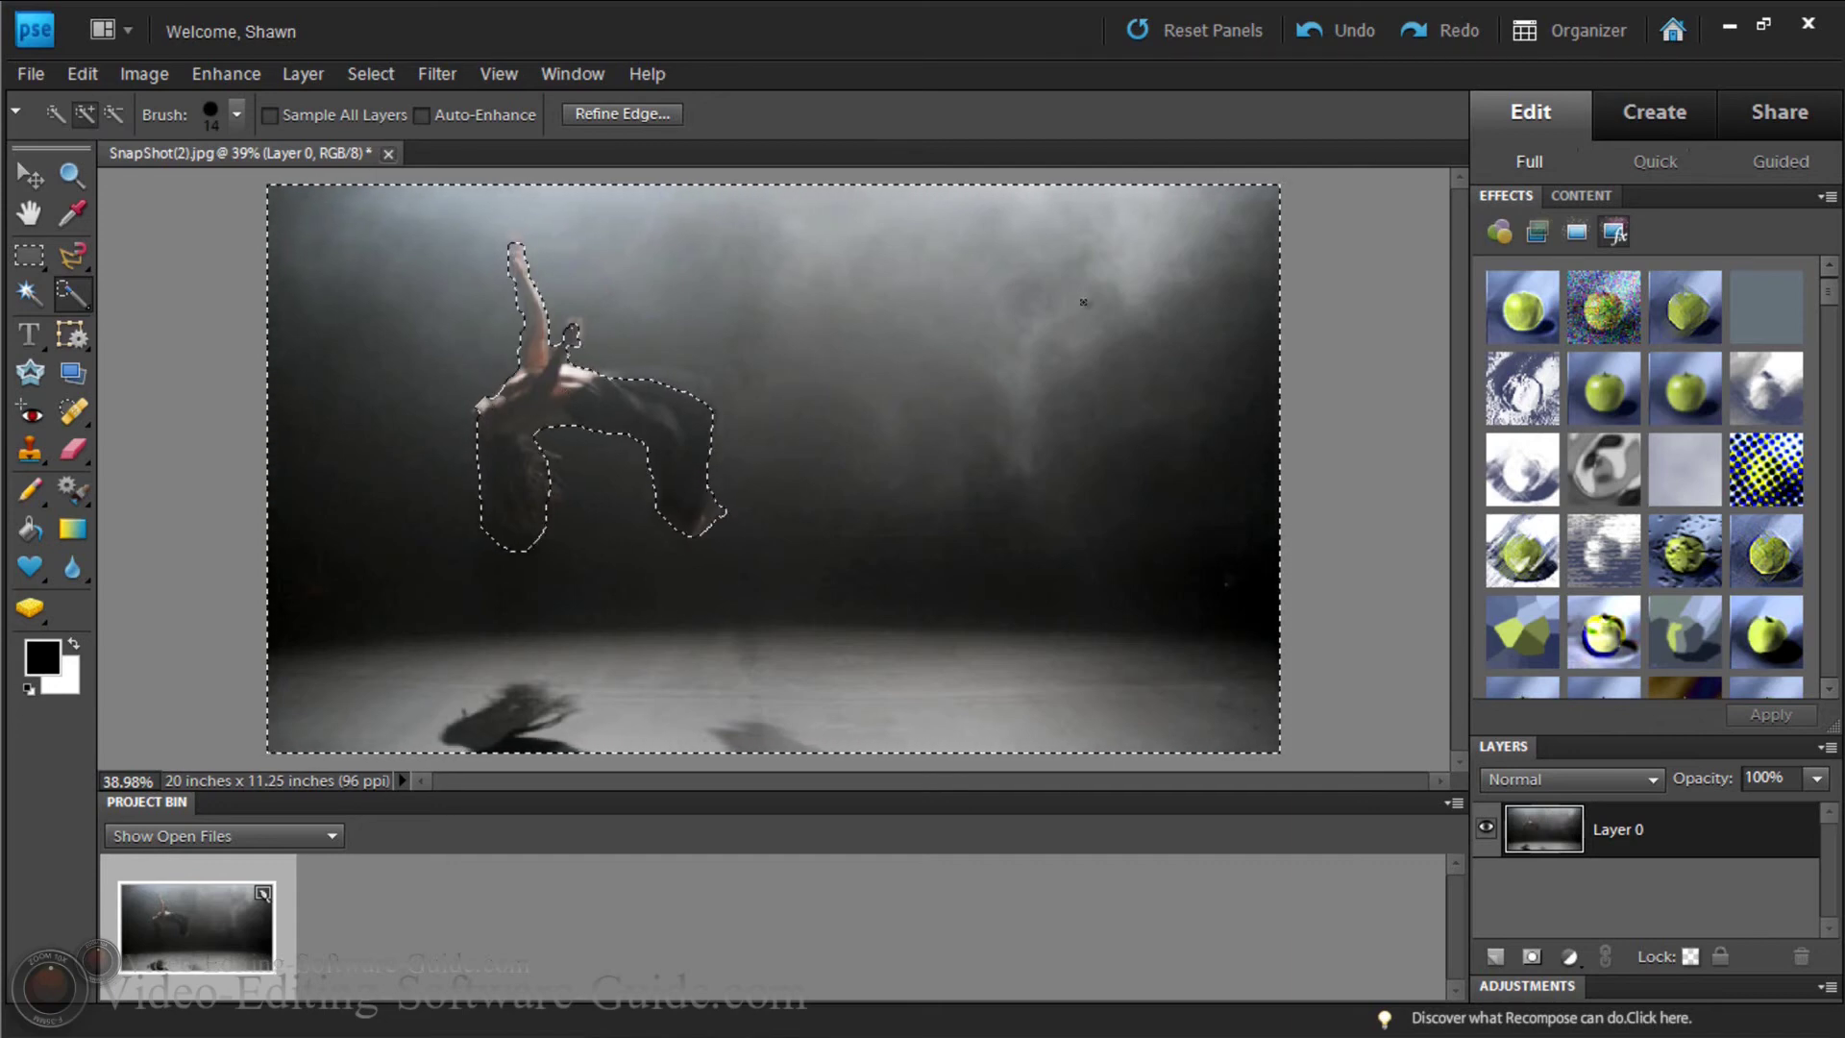
key("Delete")
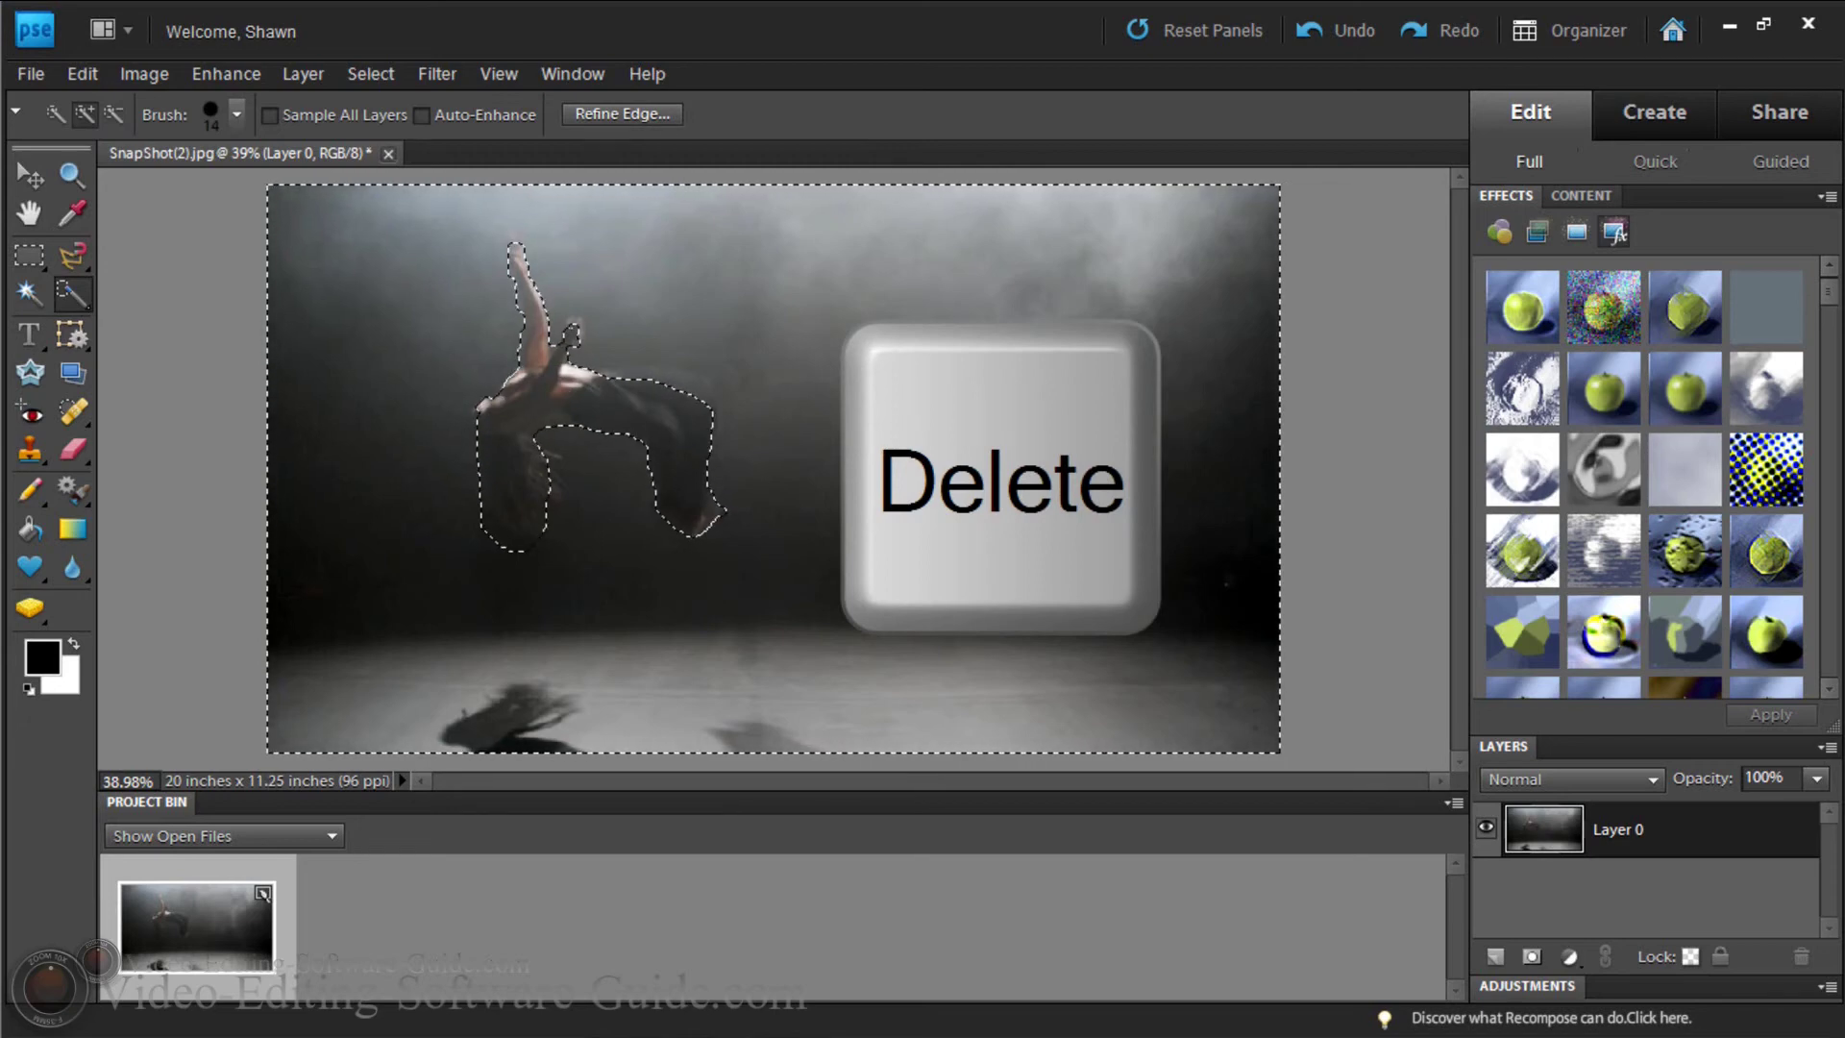
Clear the background to transparency and save as PNG SnapShot(2) copy.png with default options
key("Delete")
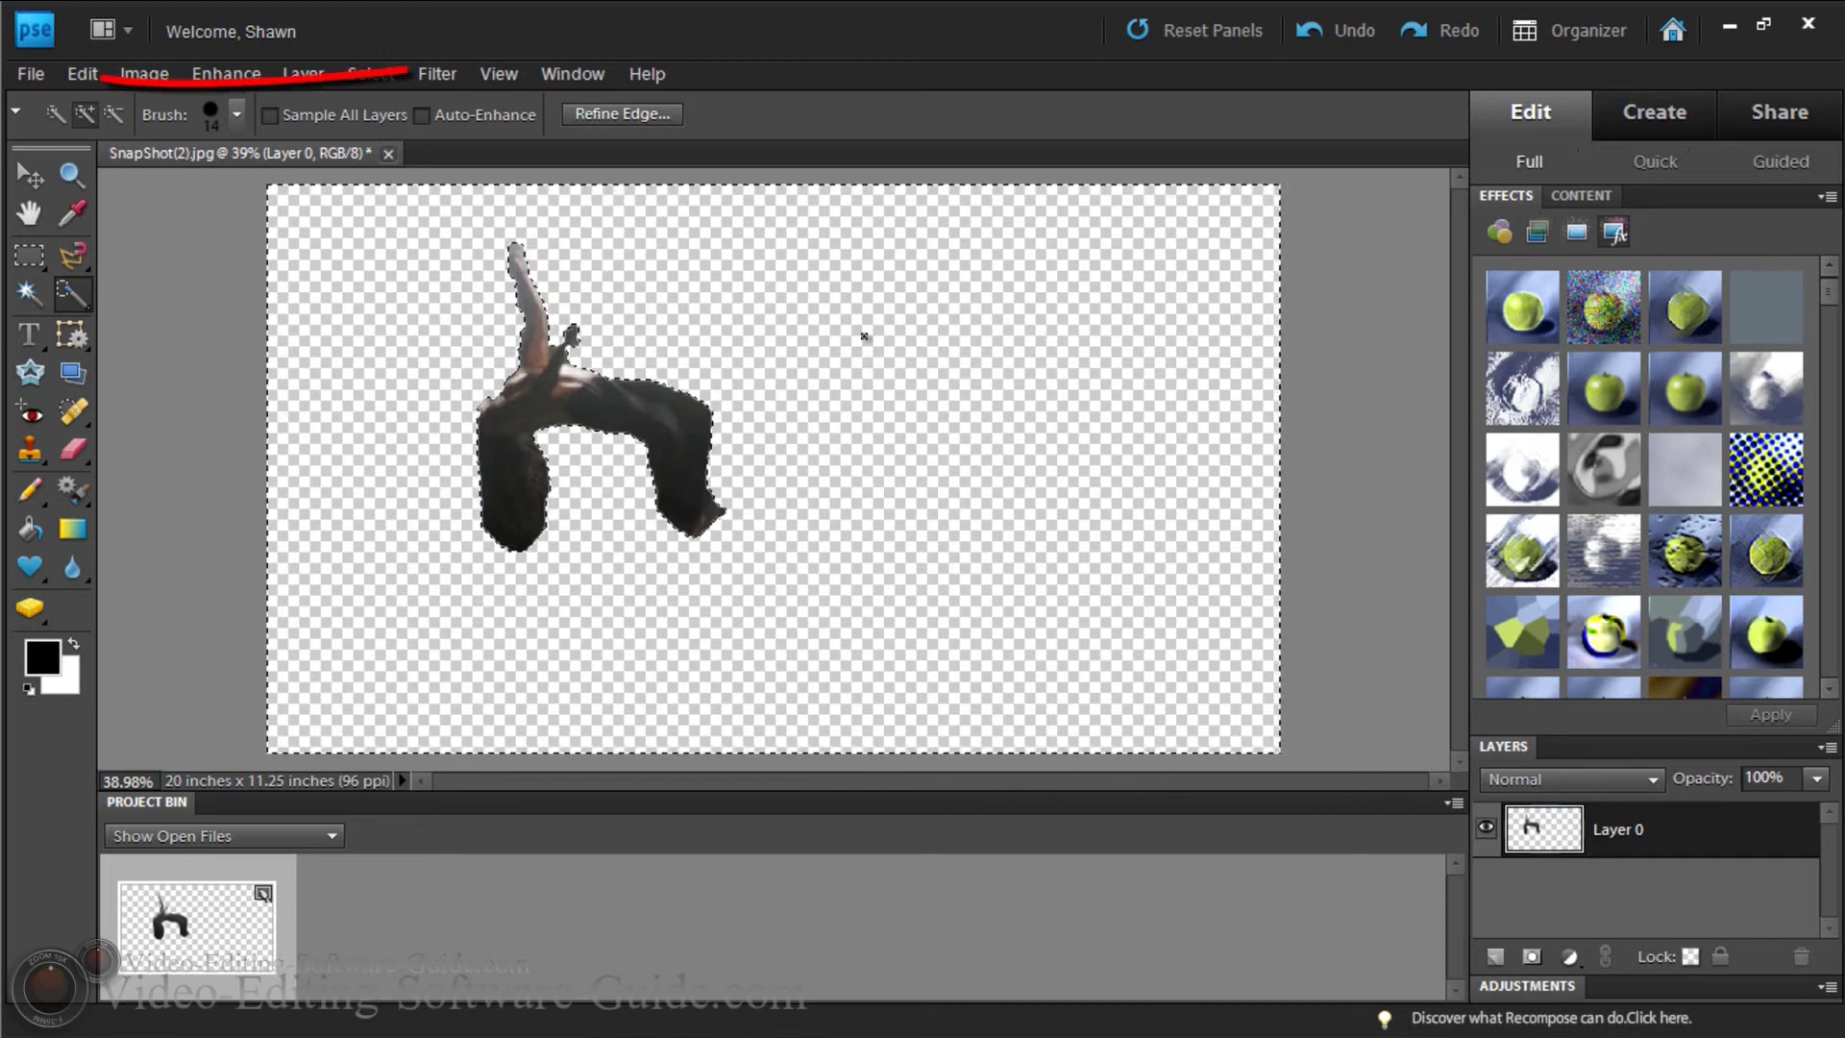
left_click(31, 74)
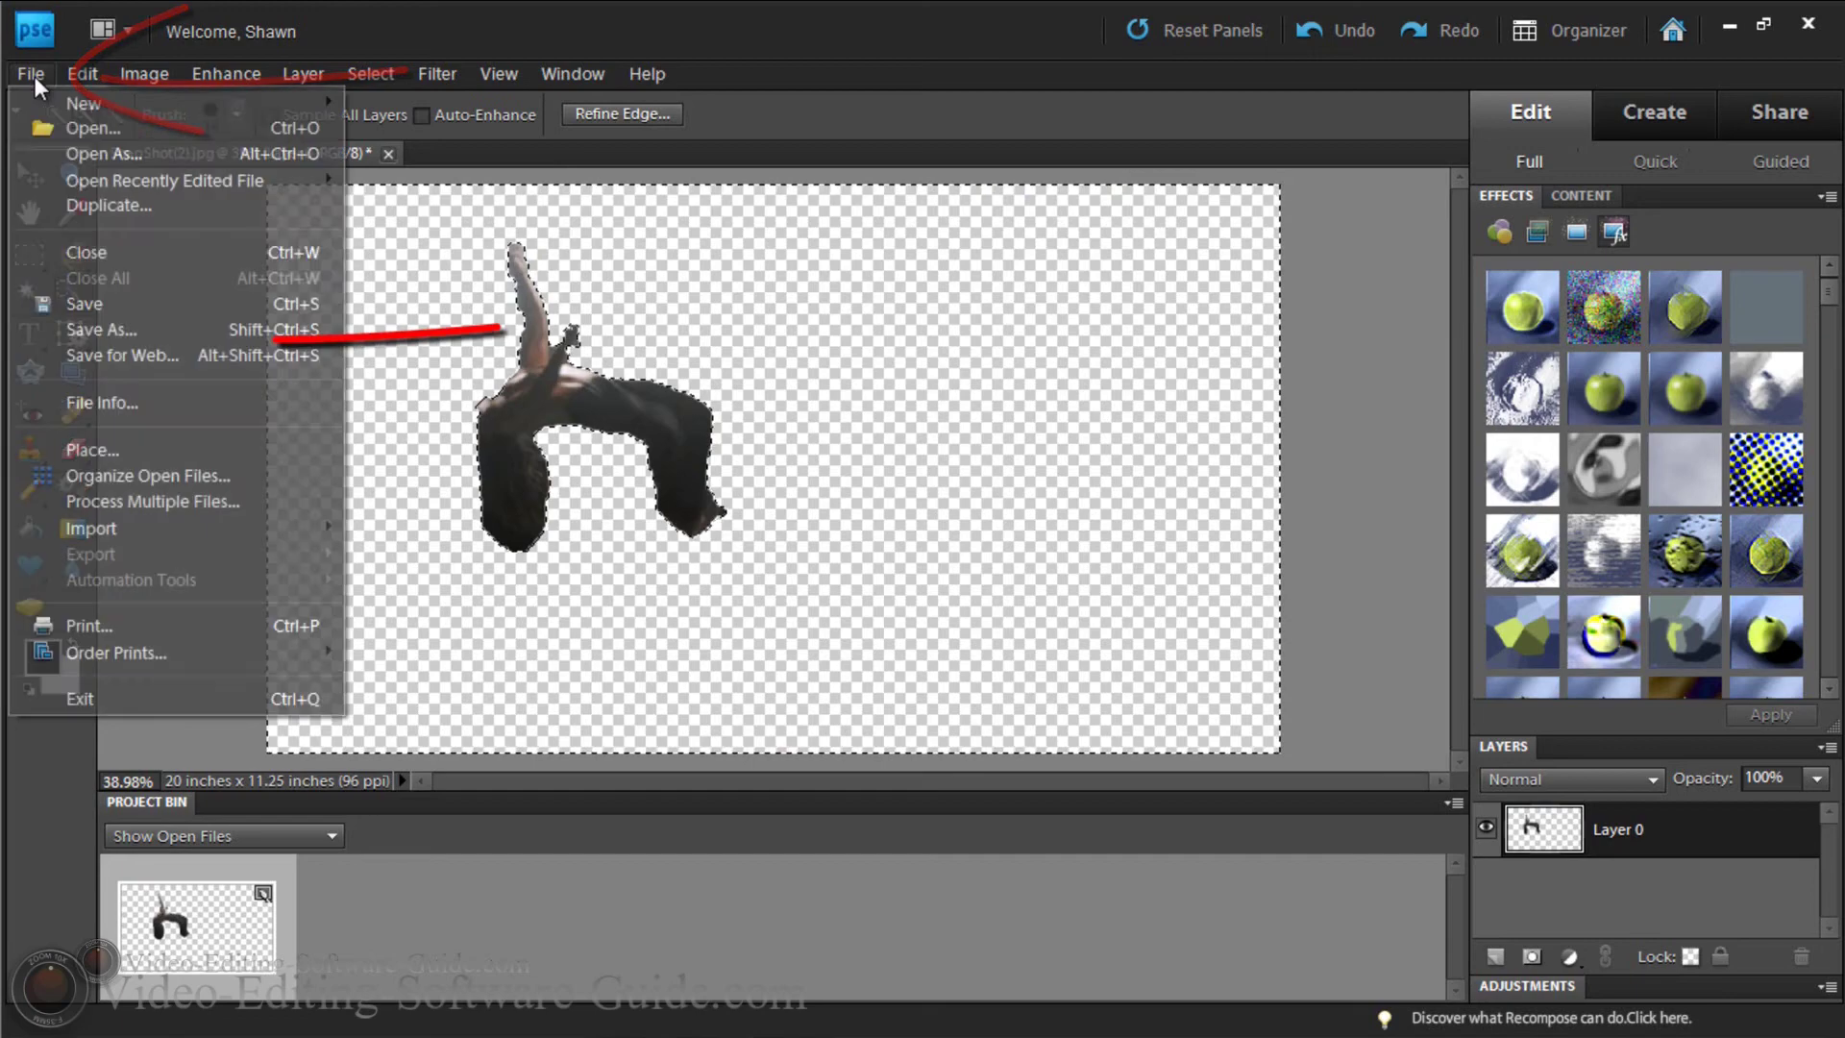
left_click(108, 329)
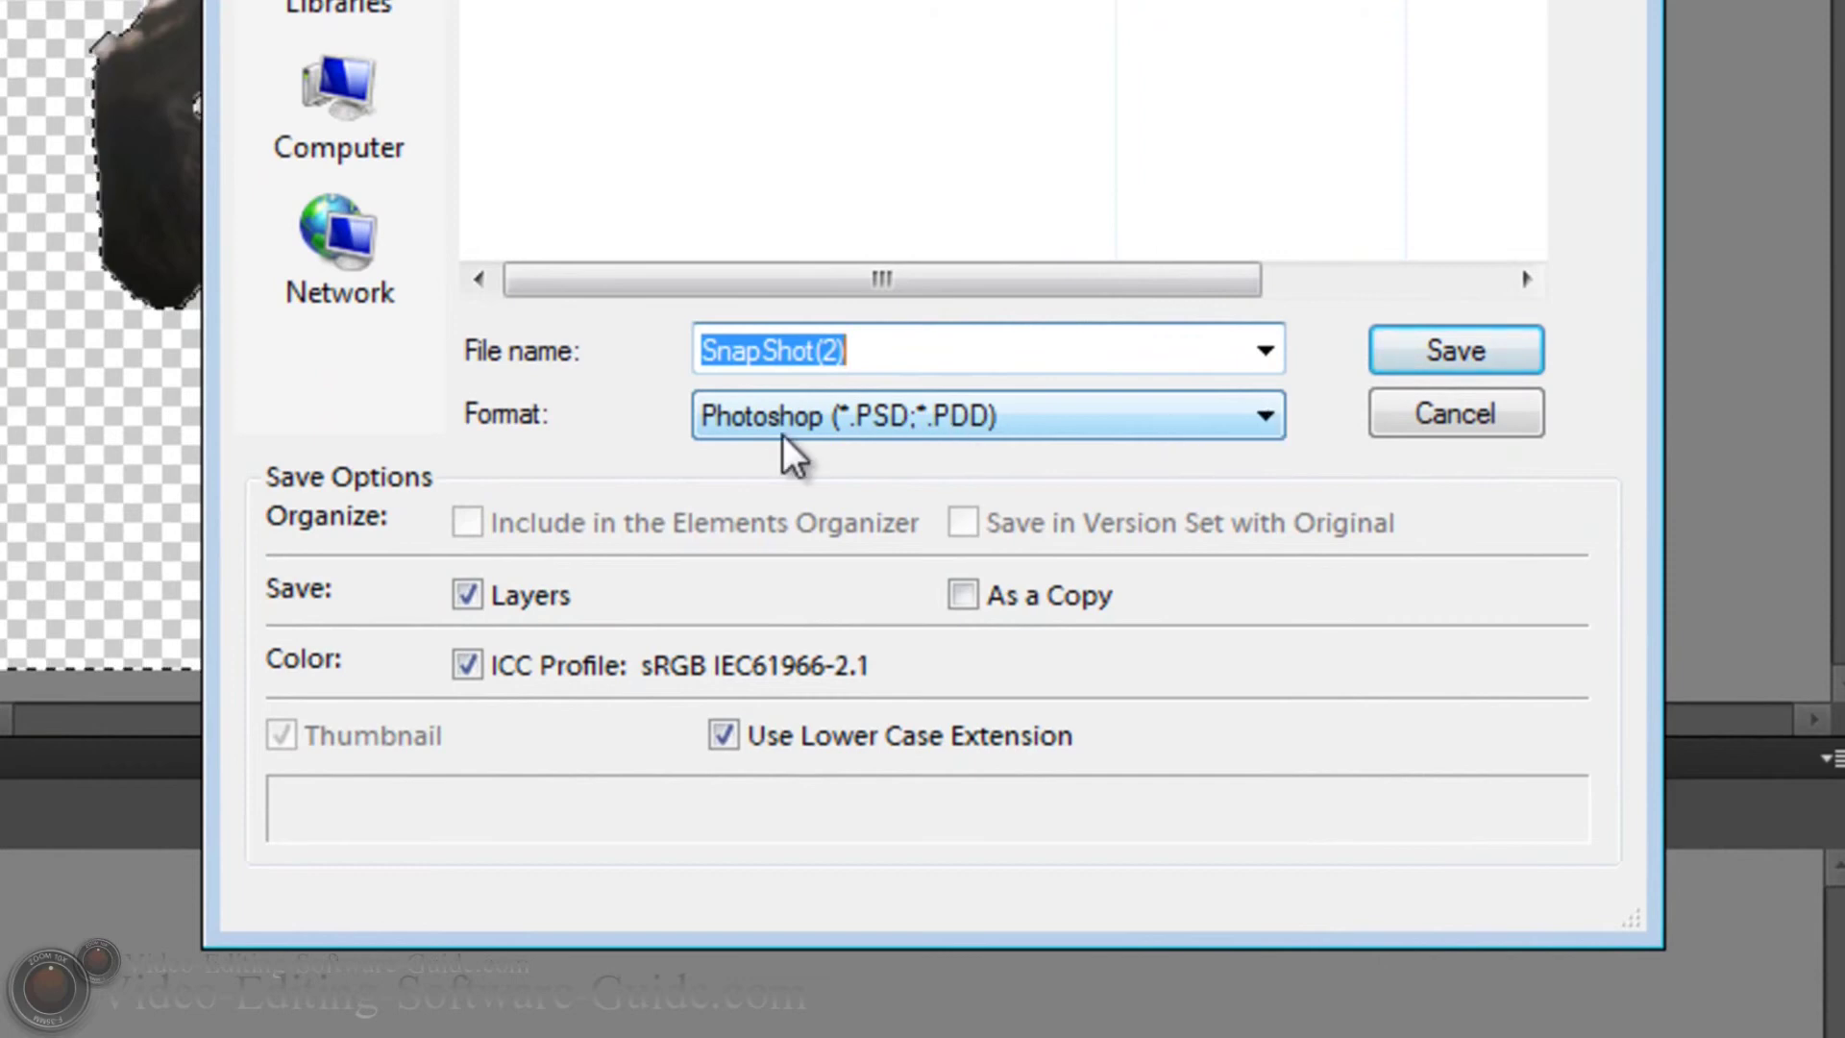
left_click(1276, 419)
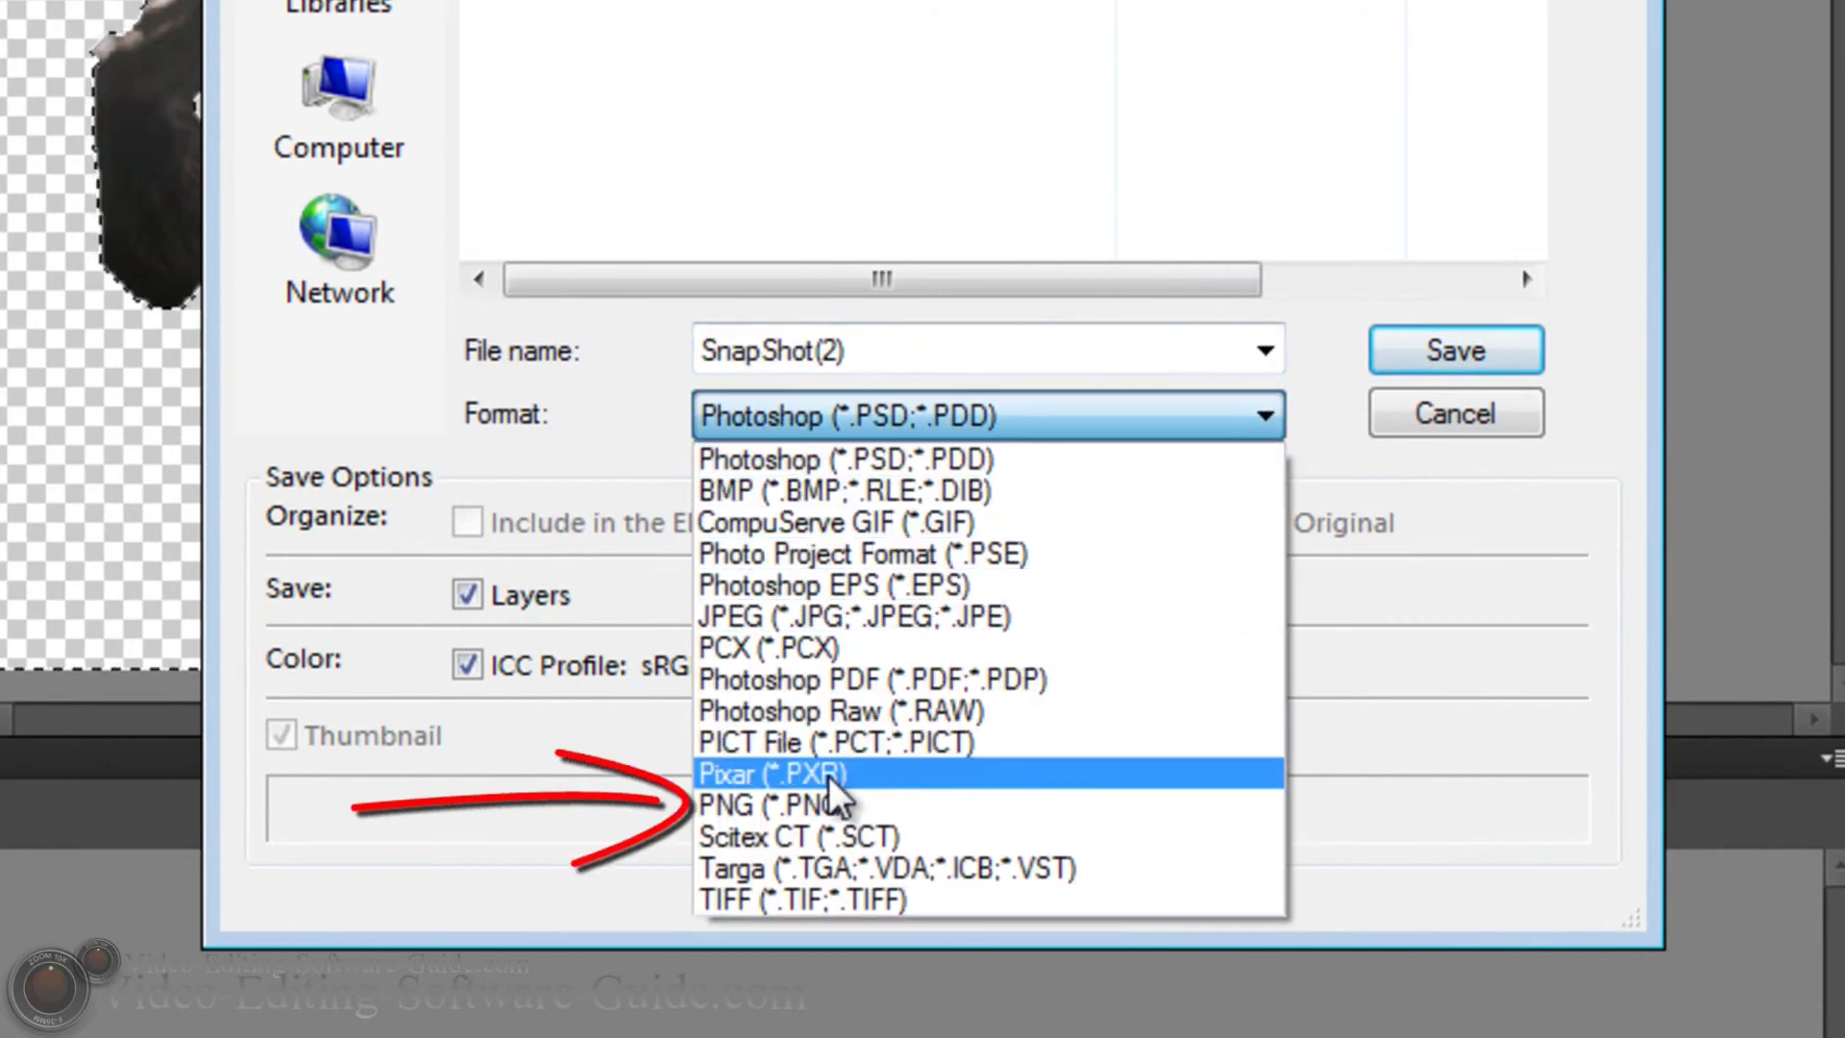
left_click(830, 805)
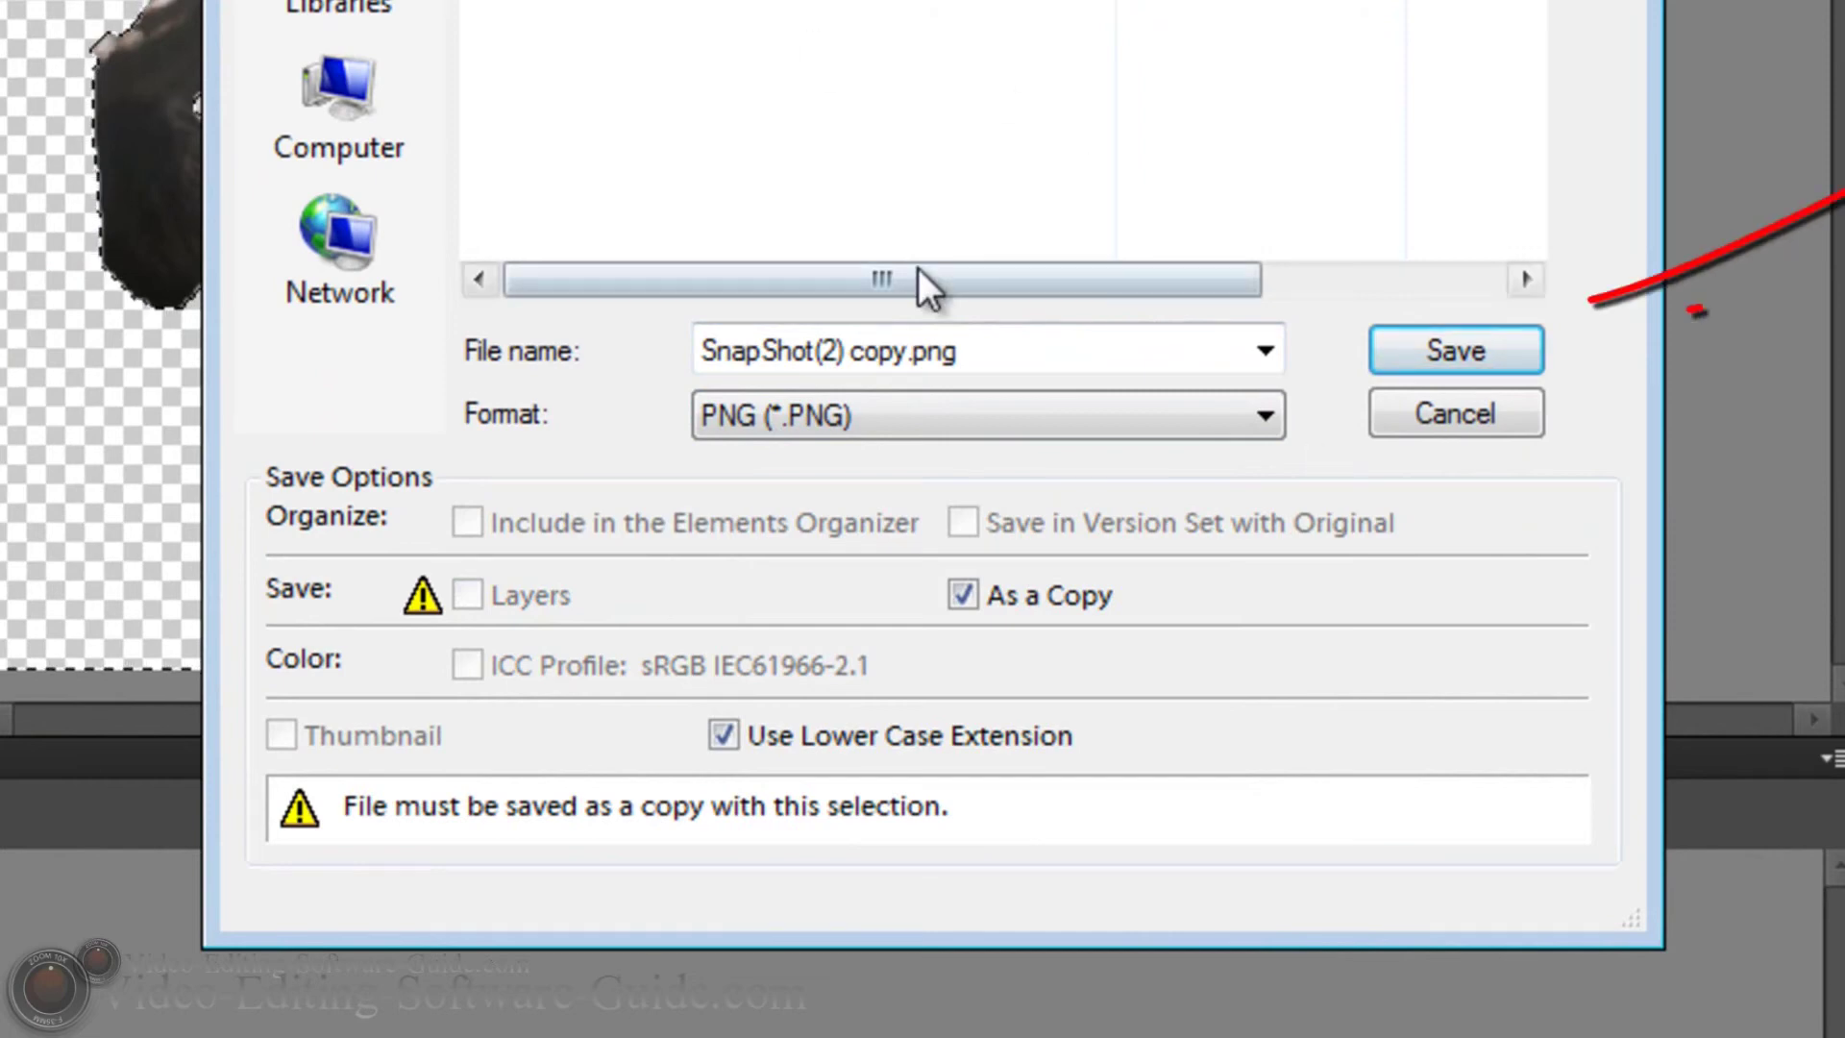
left_click(1476, 352)
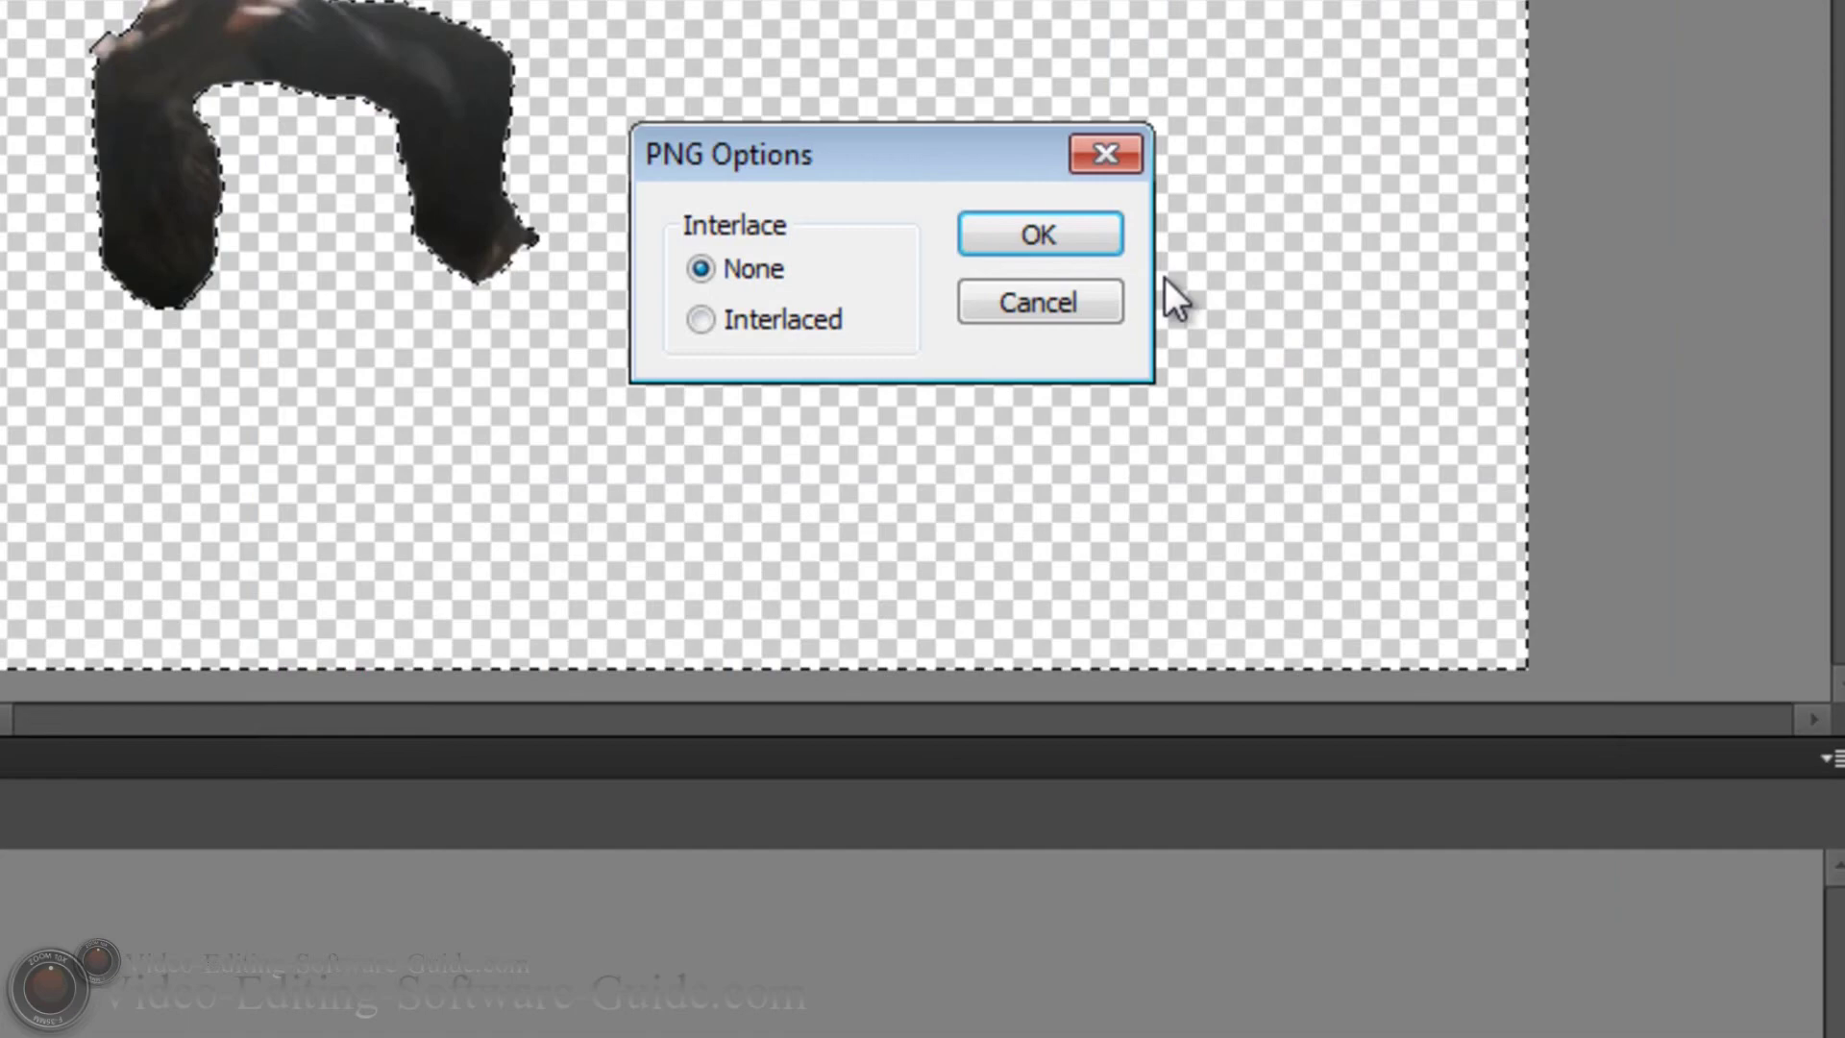
left_click(1041, 236)
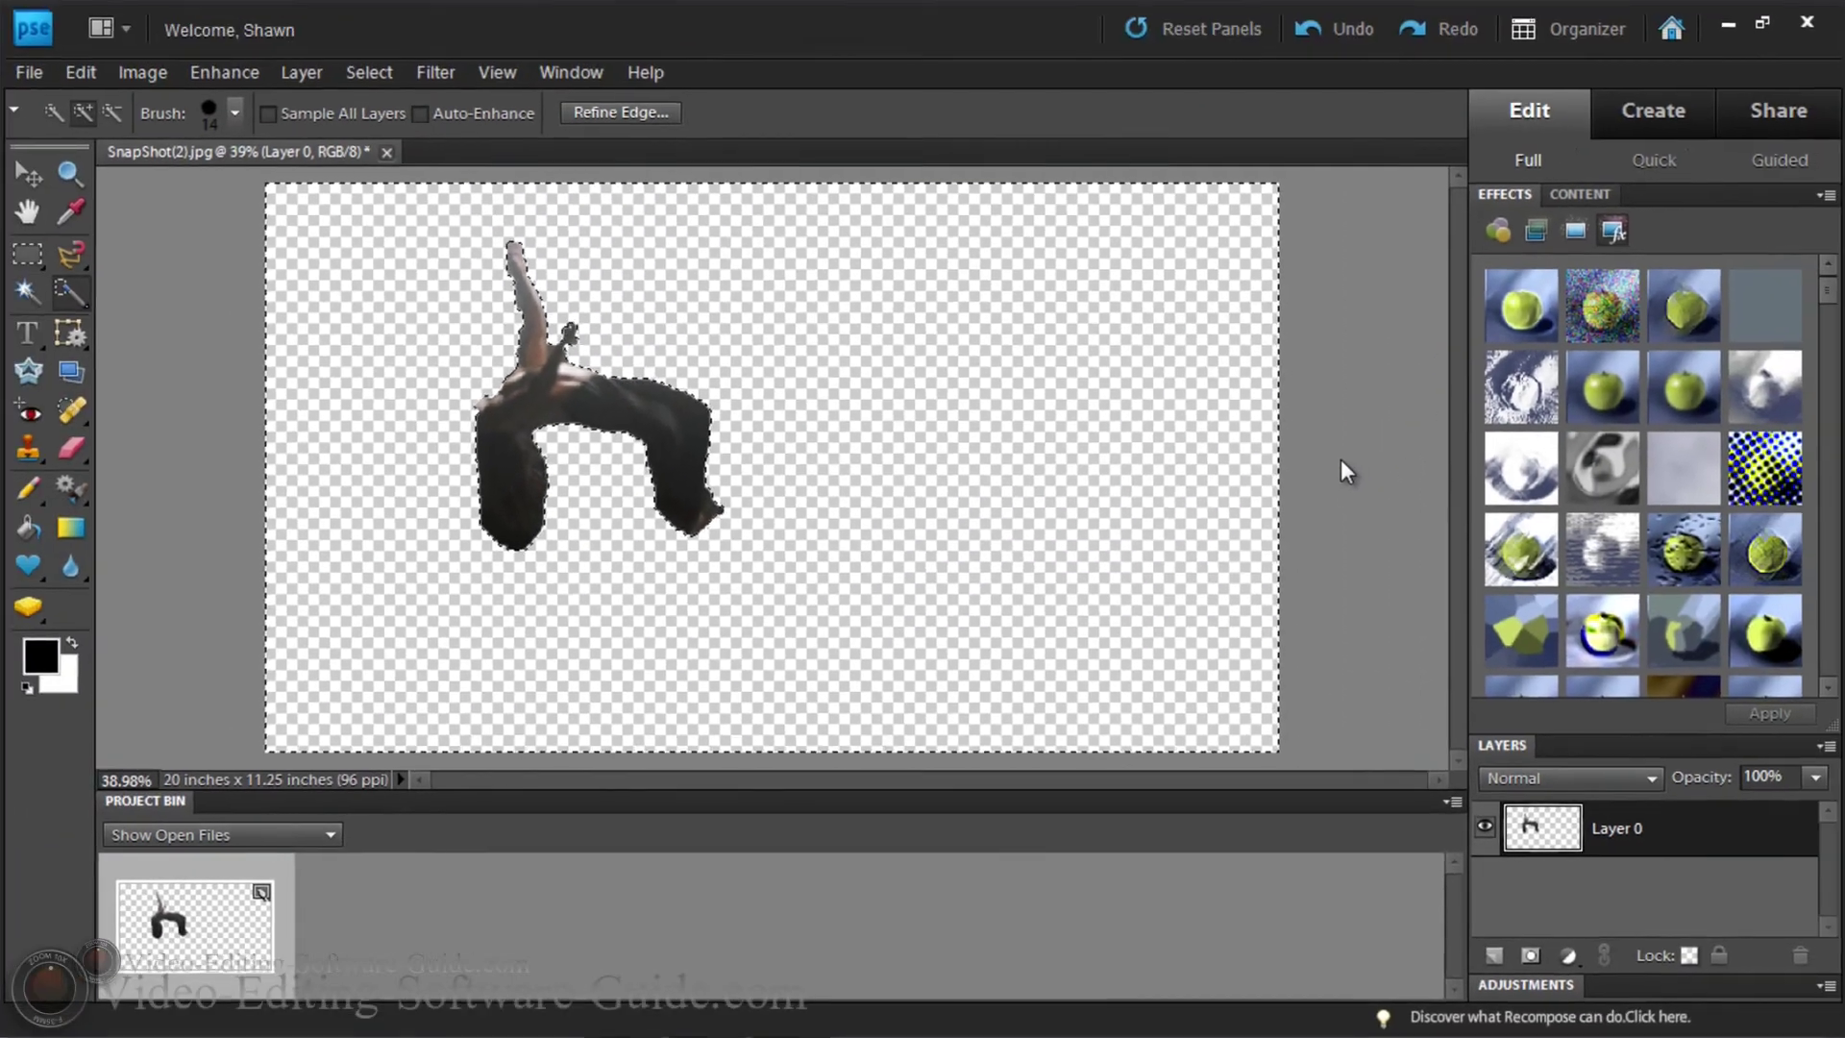
In PowerDirector, import SnapShot(2) copy.png from Documents > CyberLink > PowerDirector > 11.0
left_click(1728, 24)
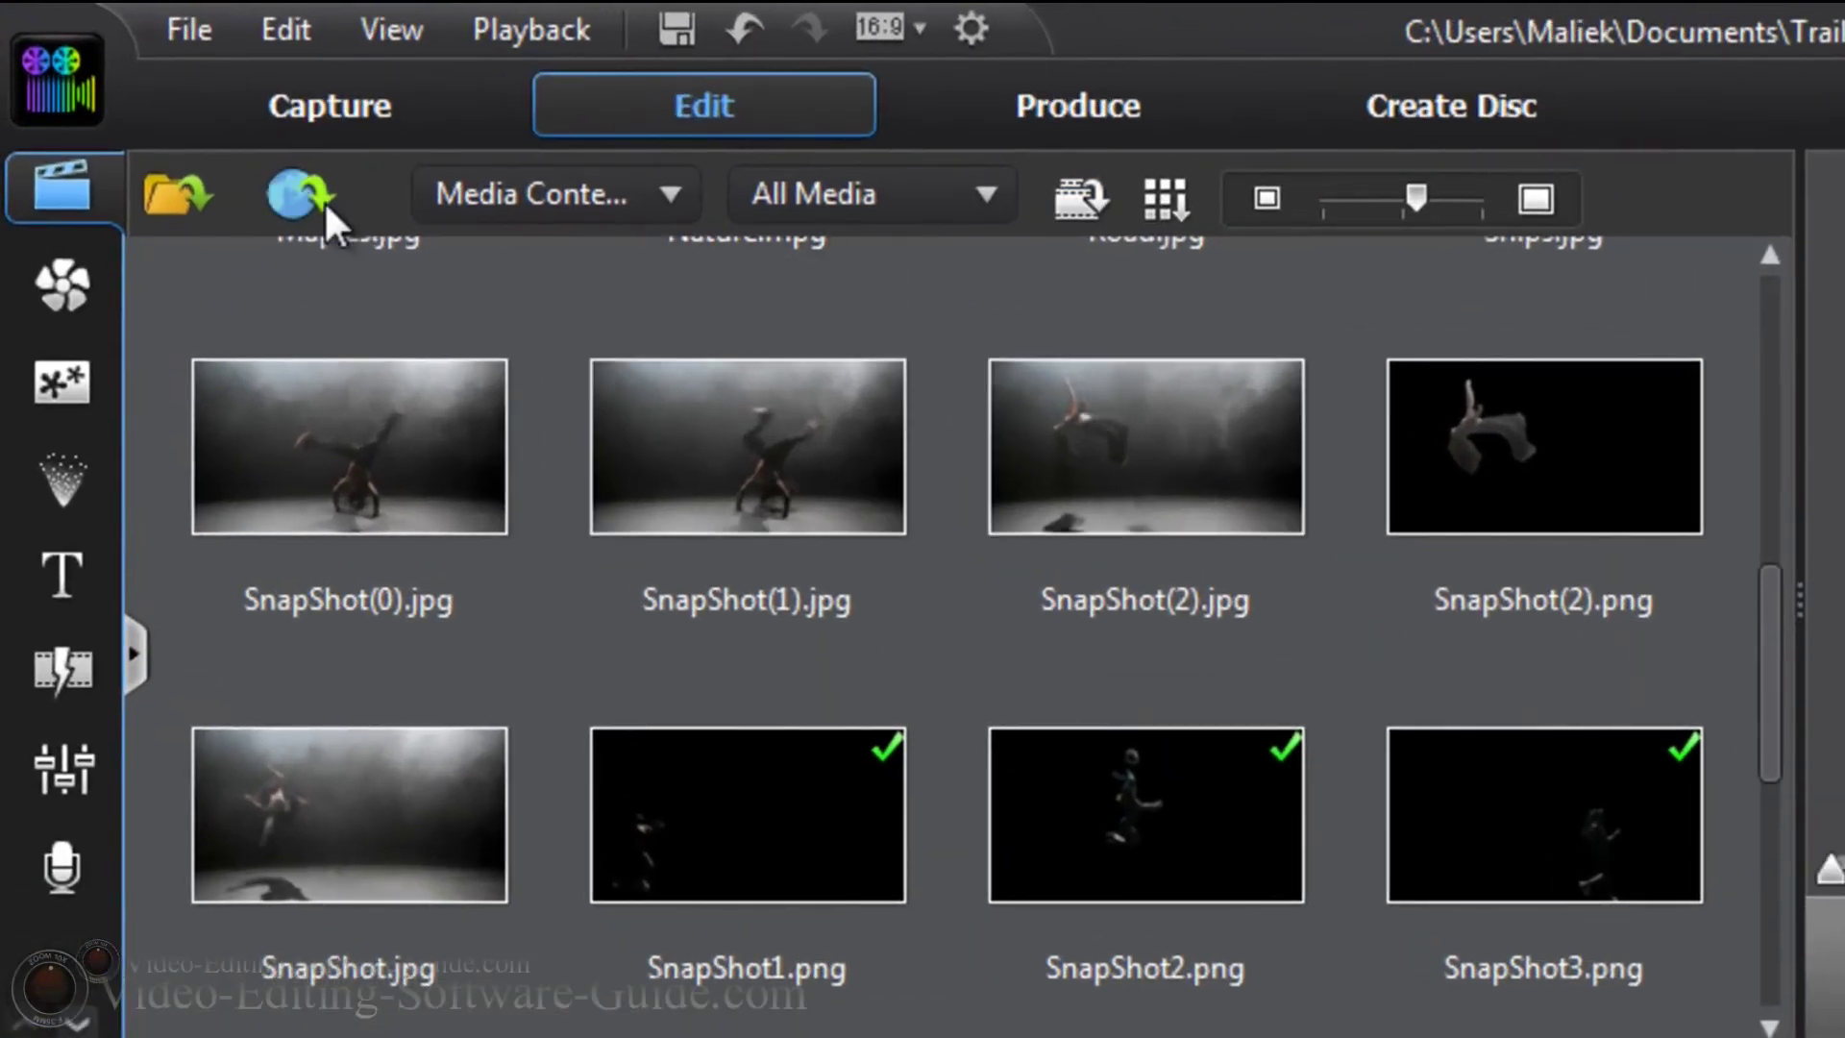
left_click(181, 201)
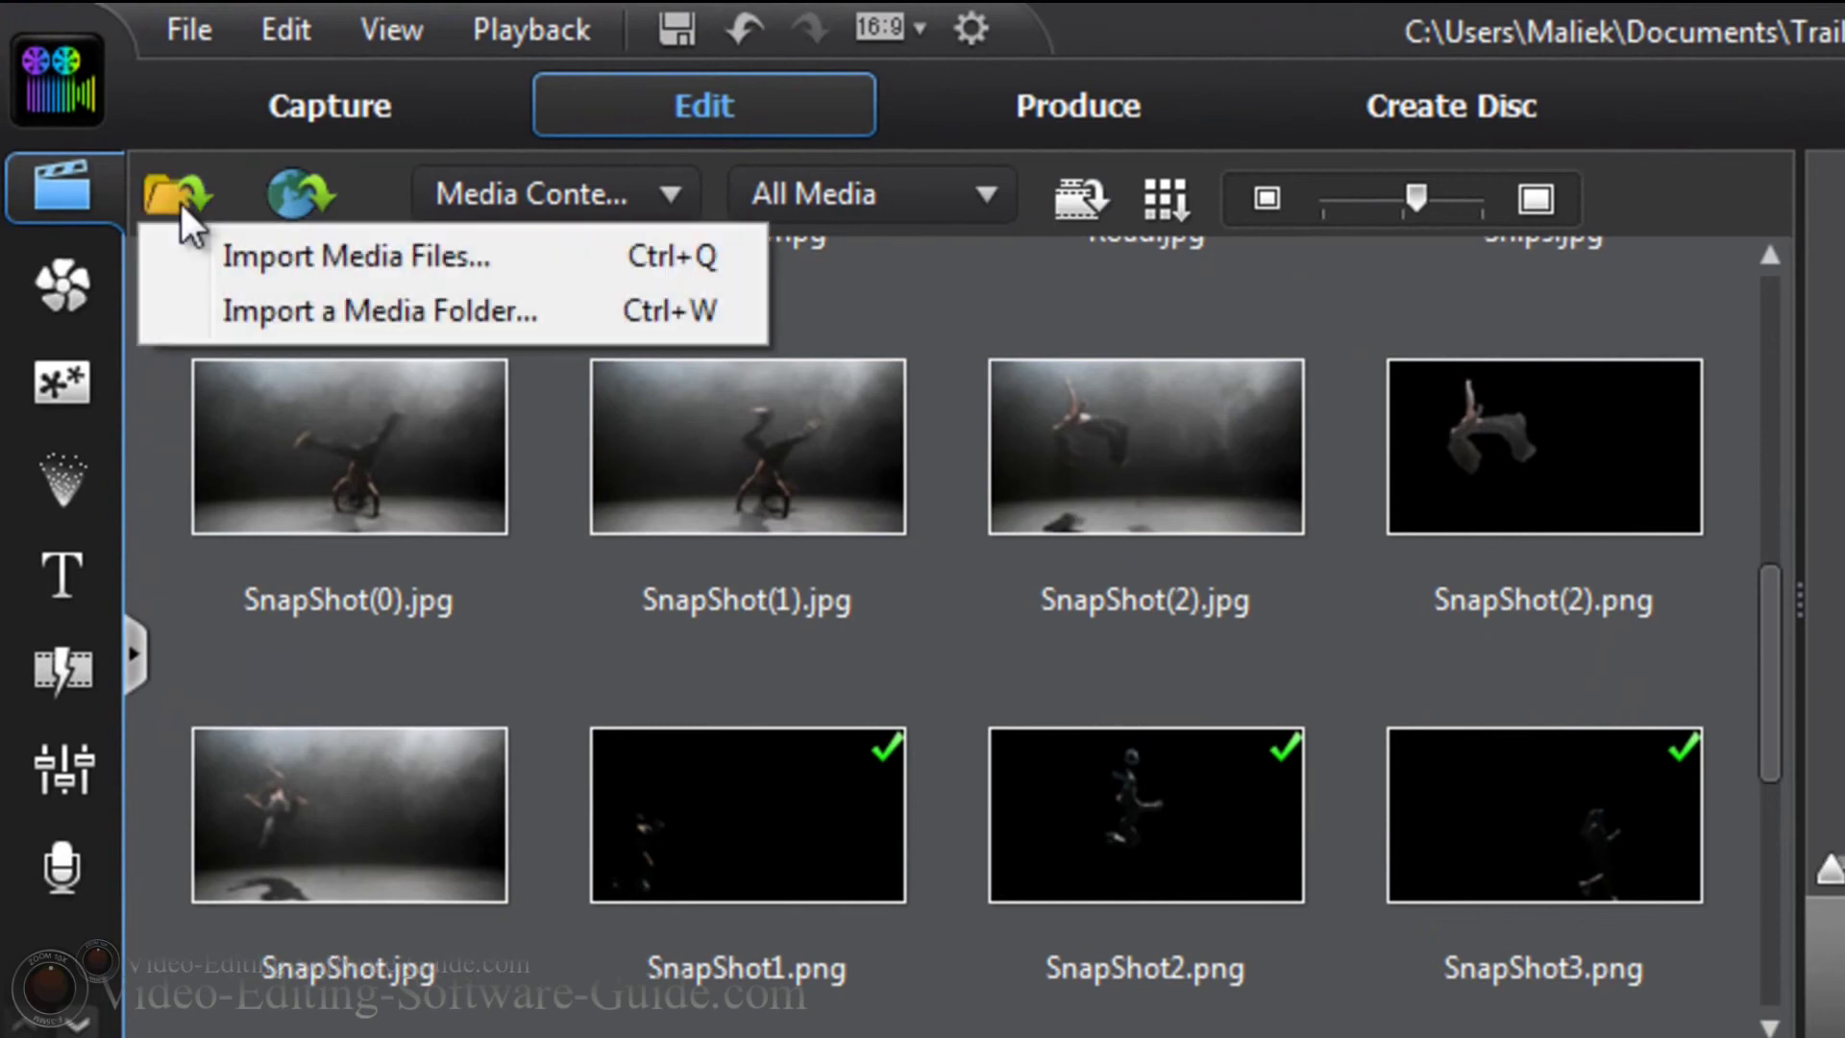
left_click(281, 257)
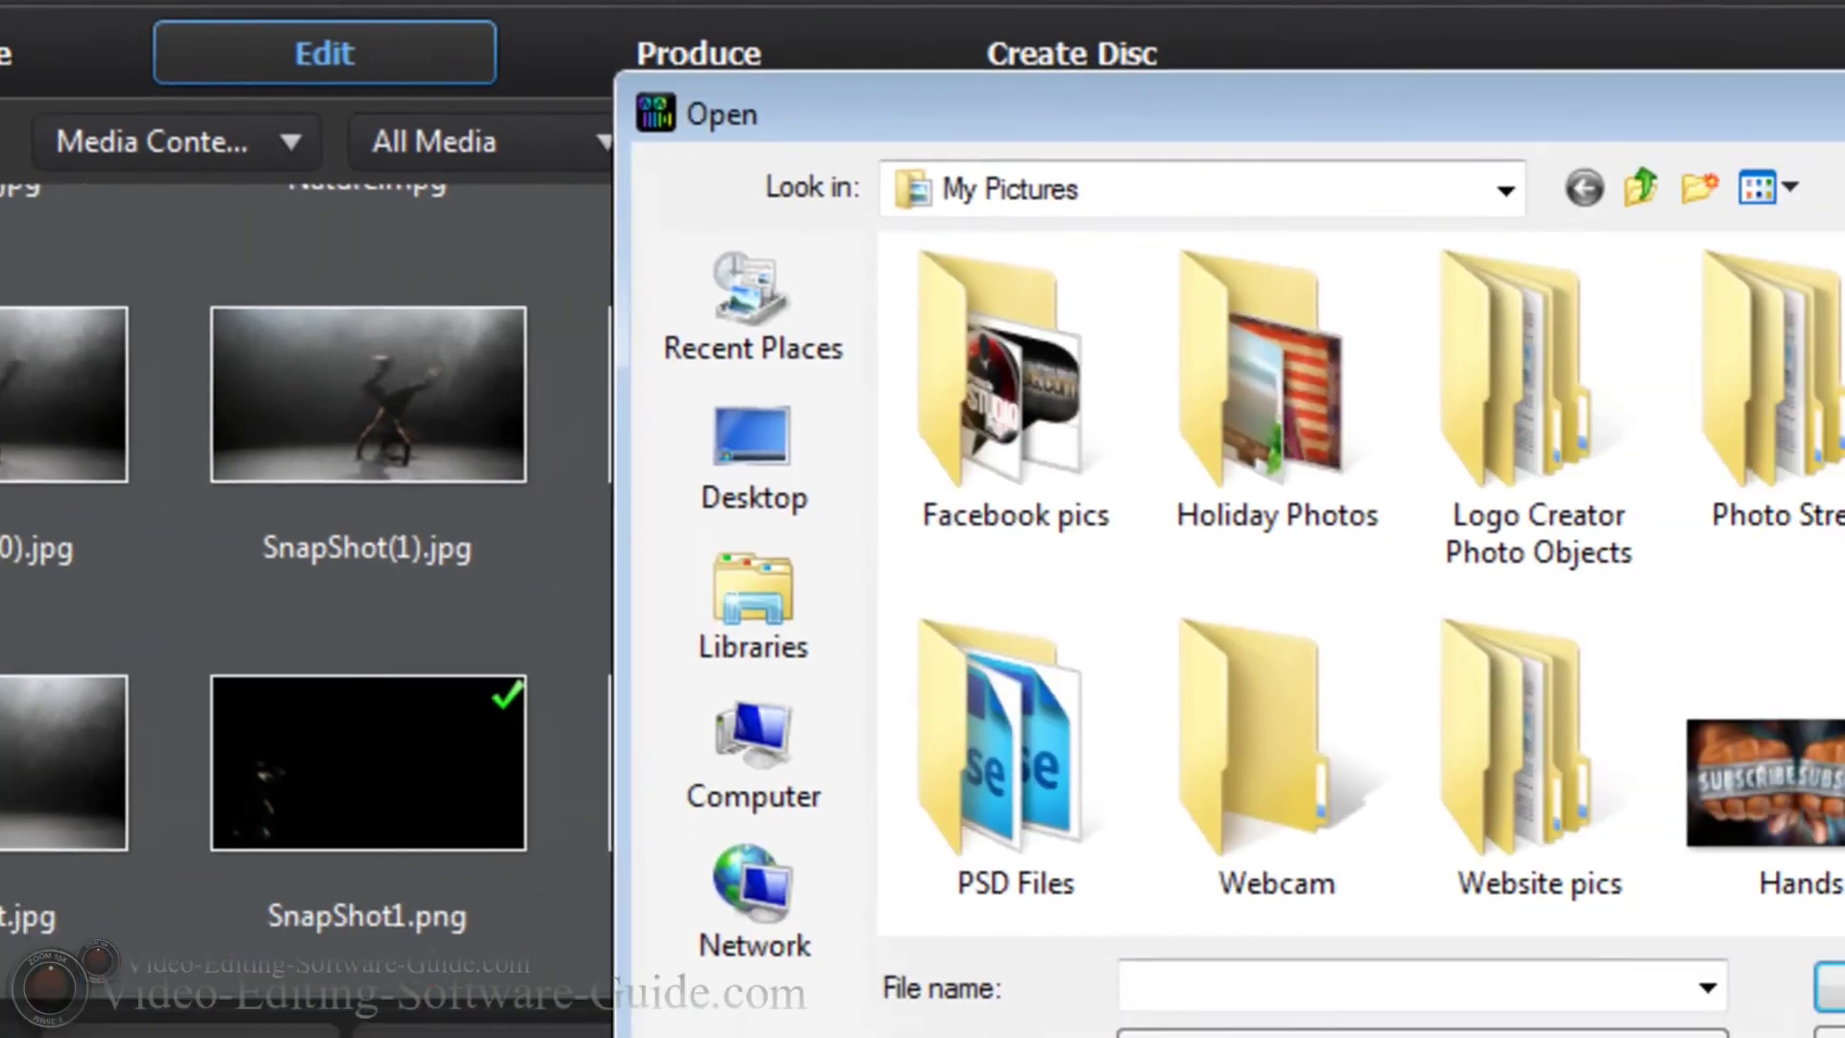
left_click_drag(1583, 301, 1665, 740)
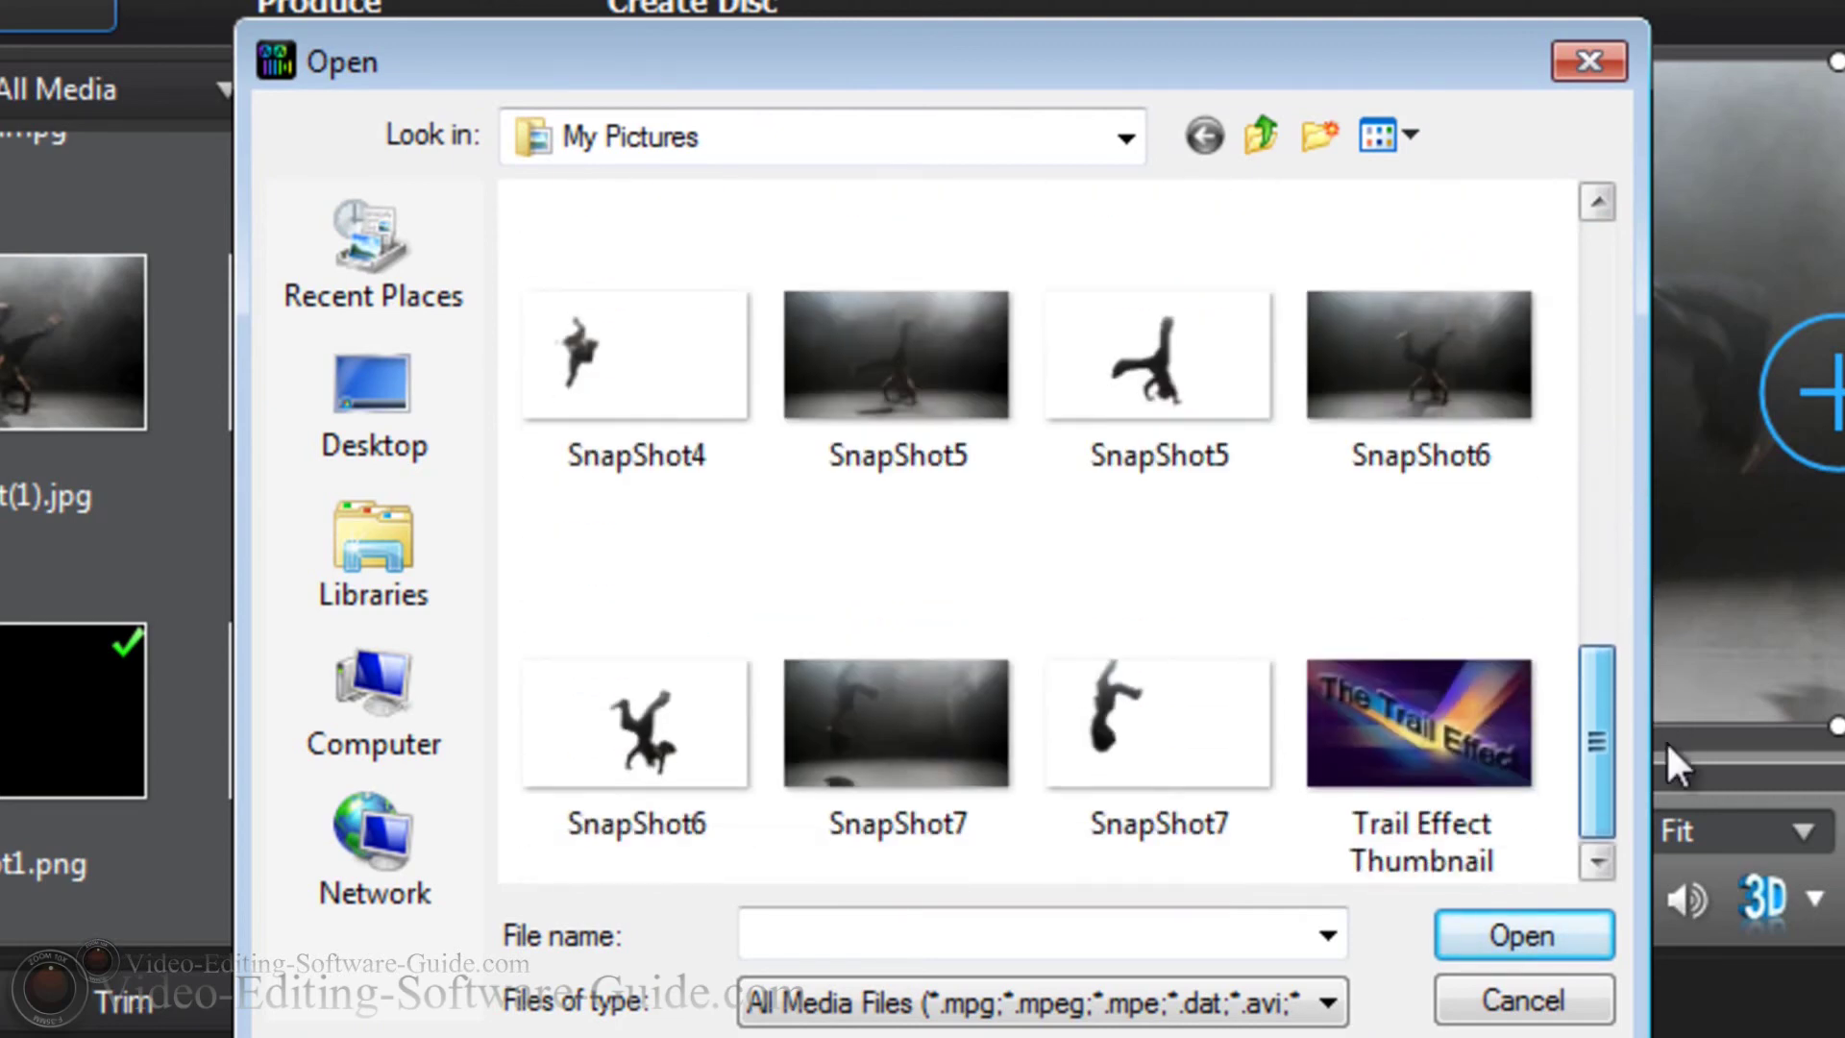
left_click(382, 556)
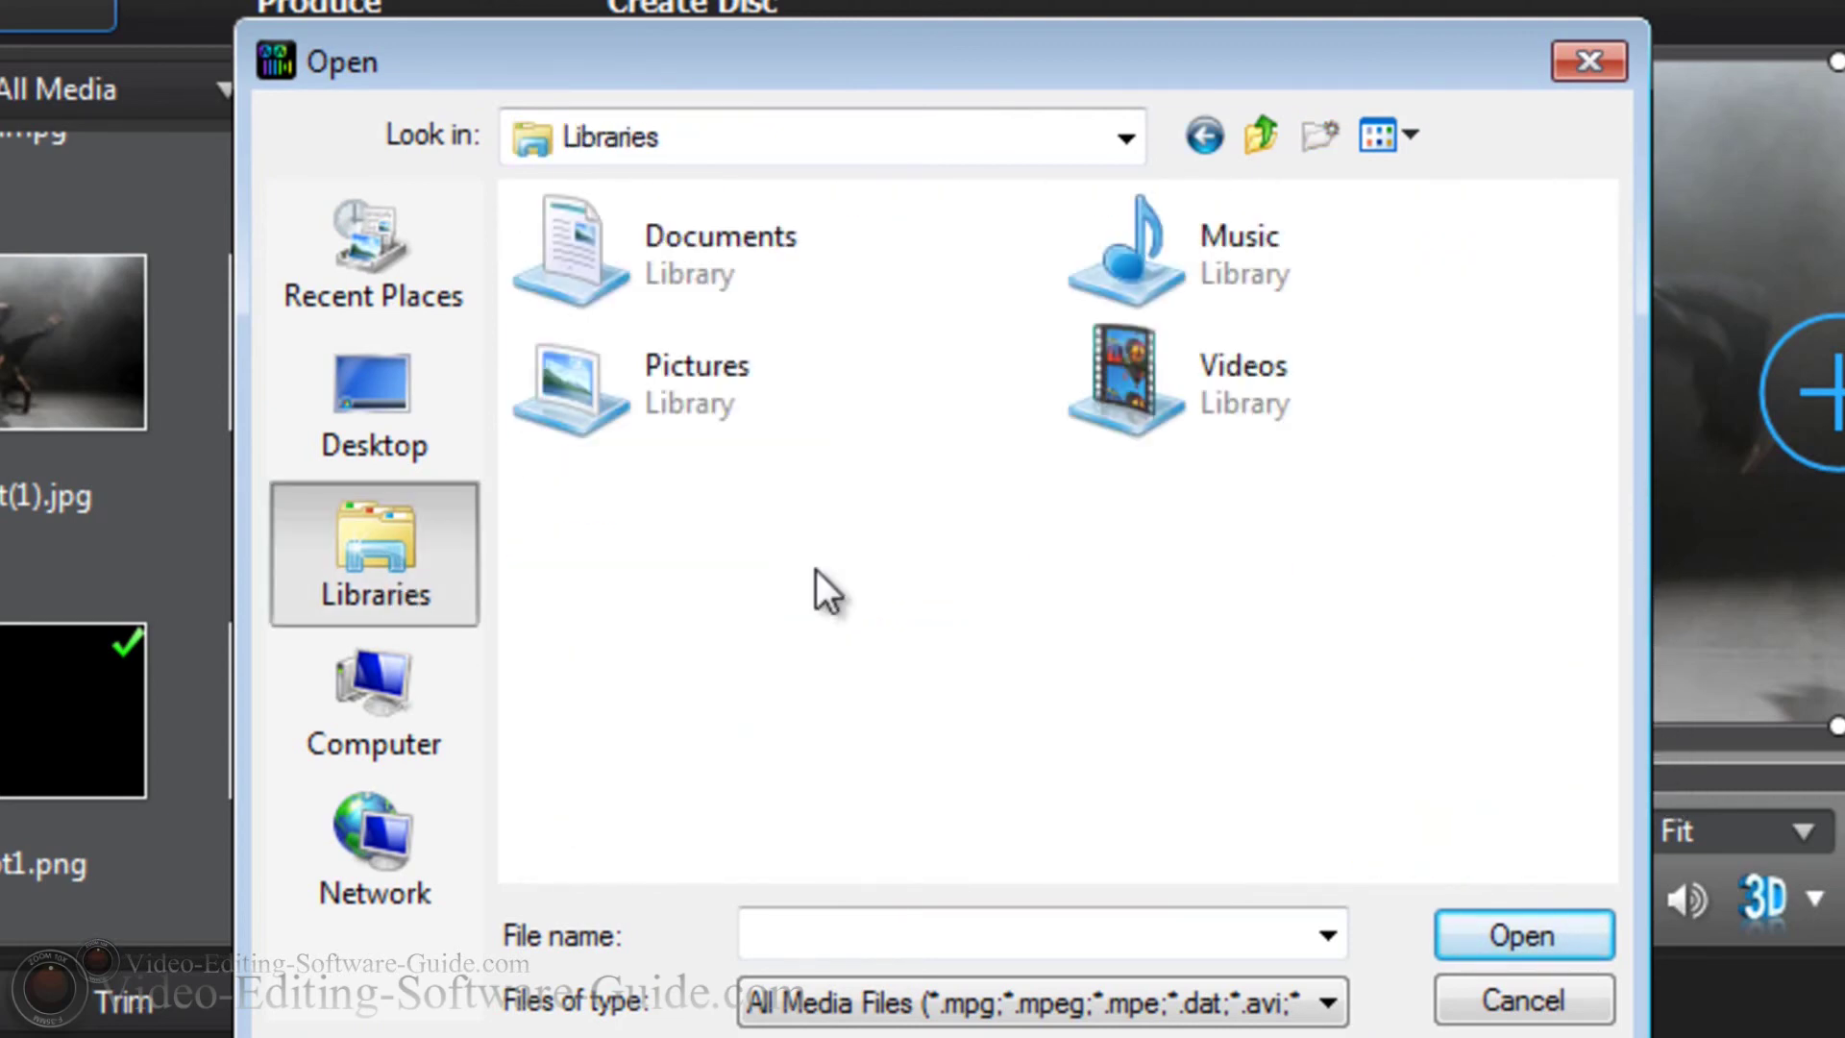
left_click(676, 293)
double_click(676, 293)
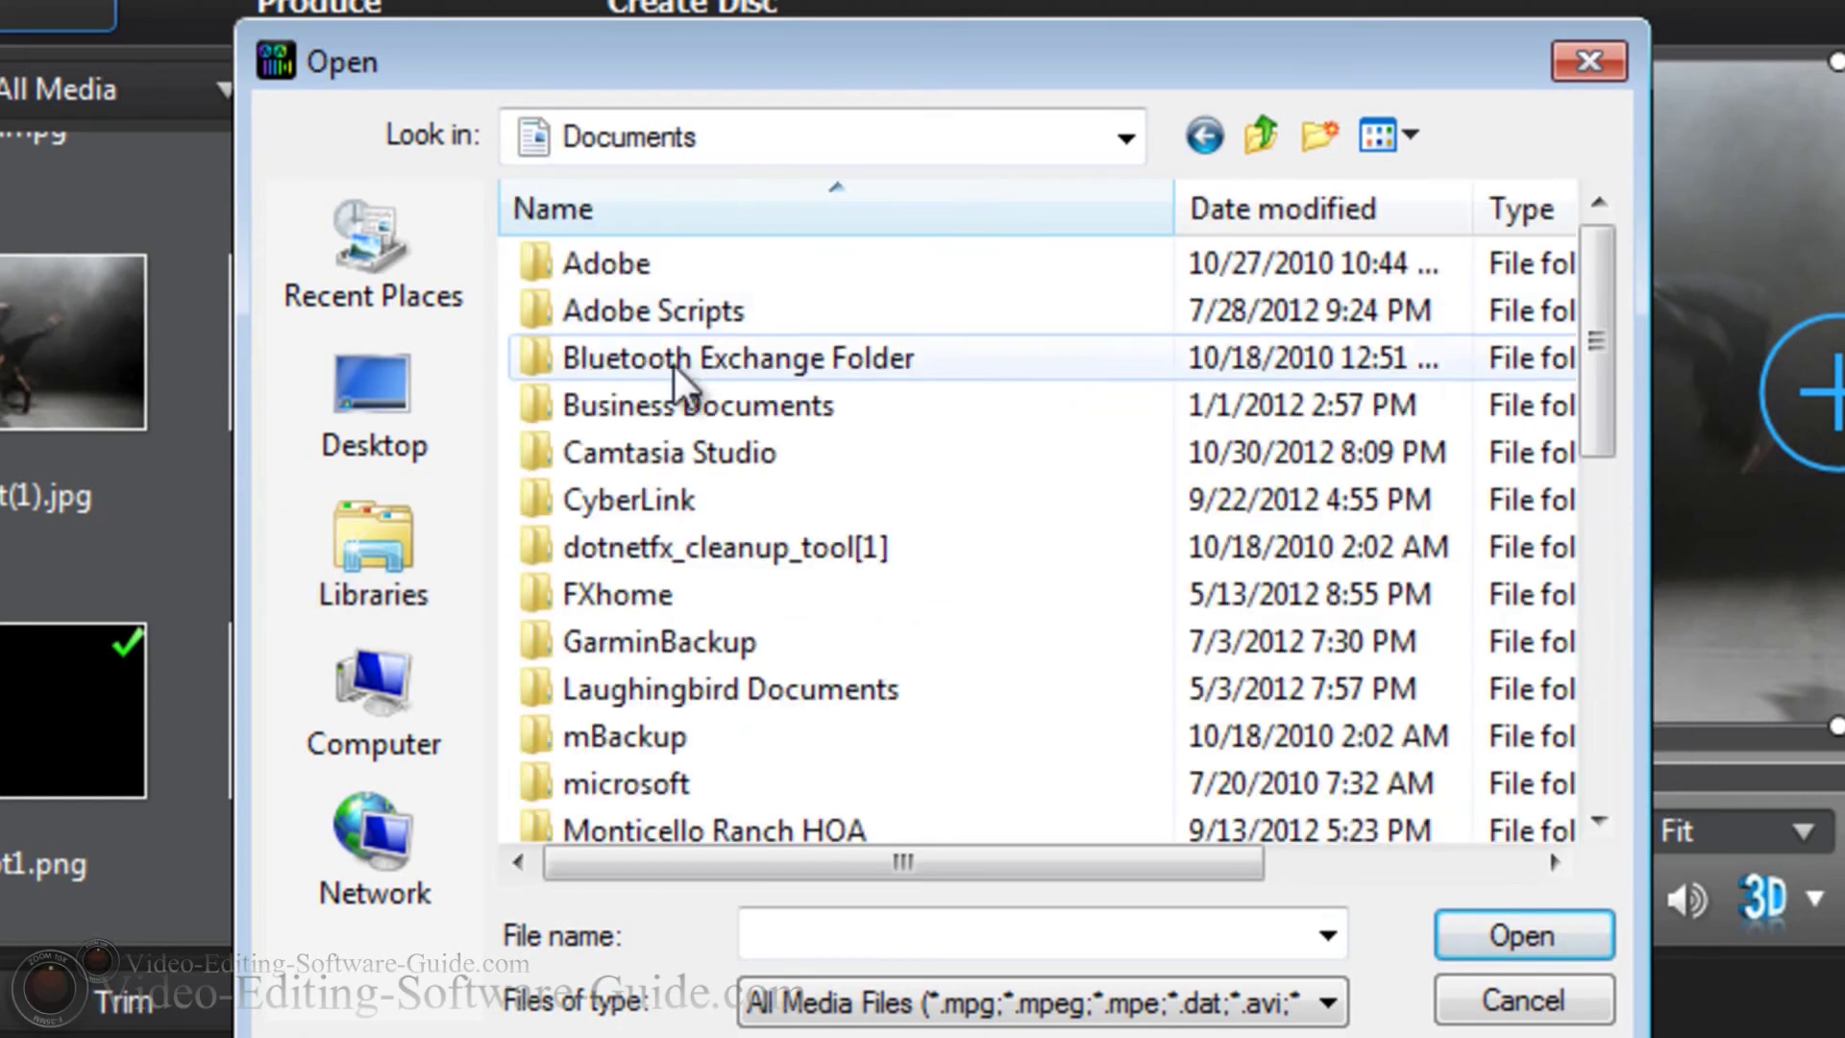
double_click(651, 508)
double_click(655, 415)
double_click(588, 358)
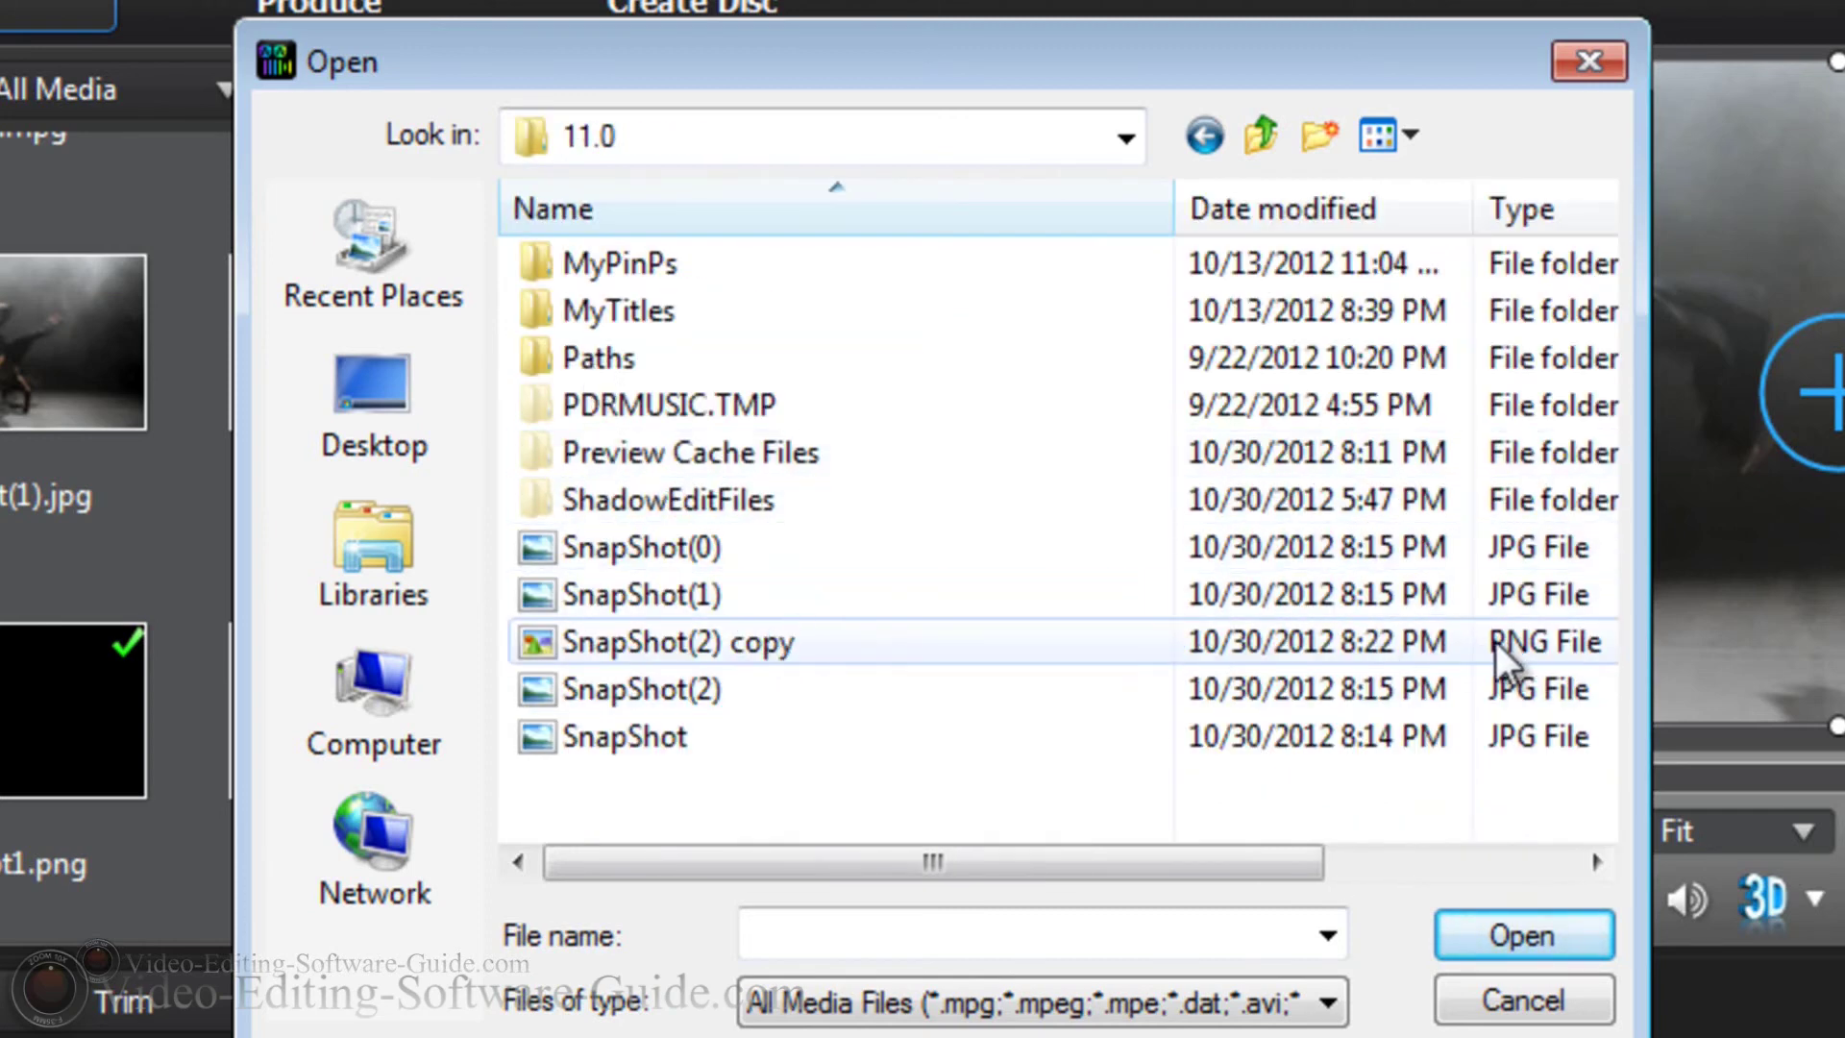
left_click(757, 644)
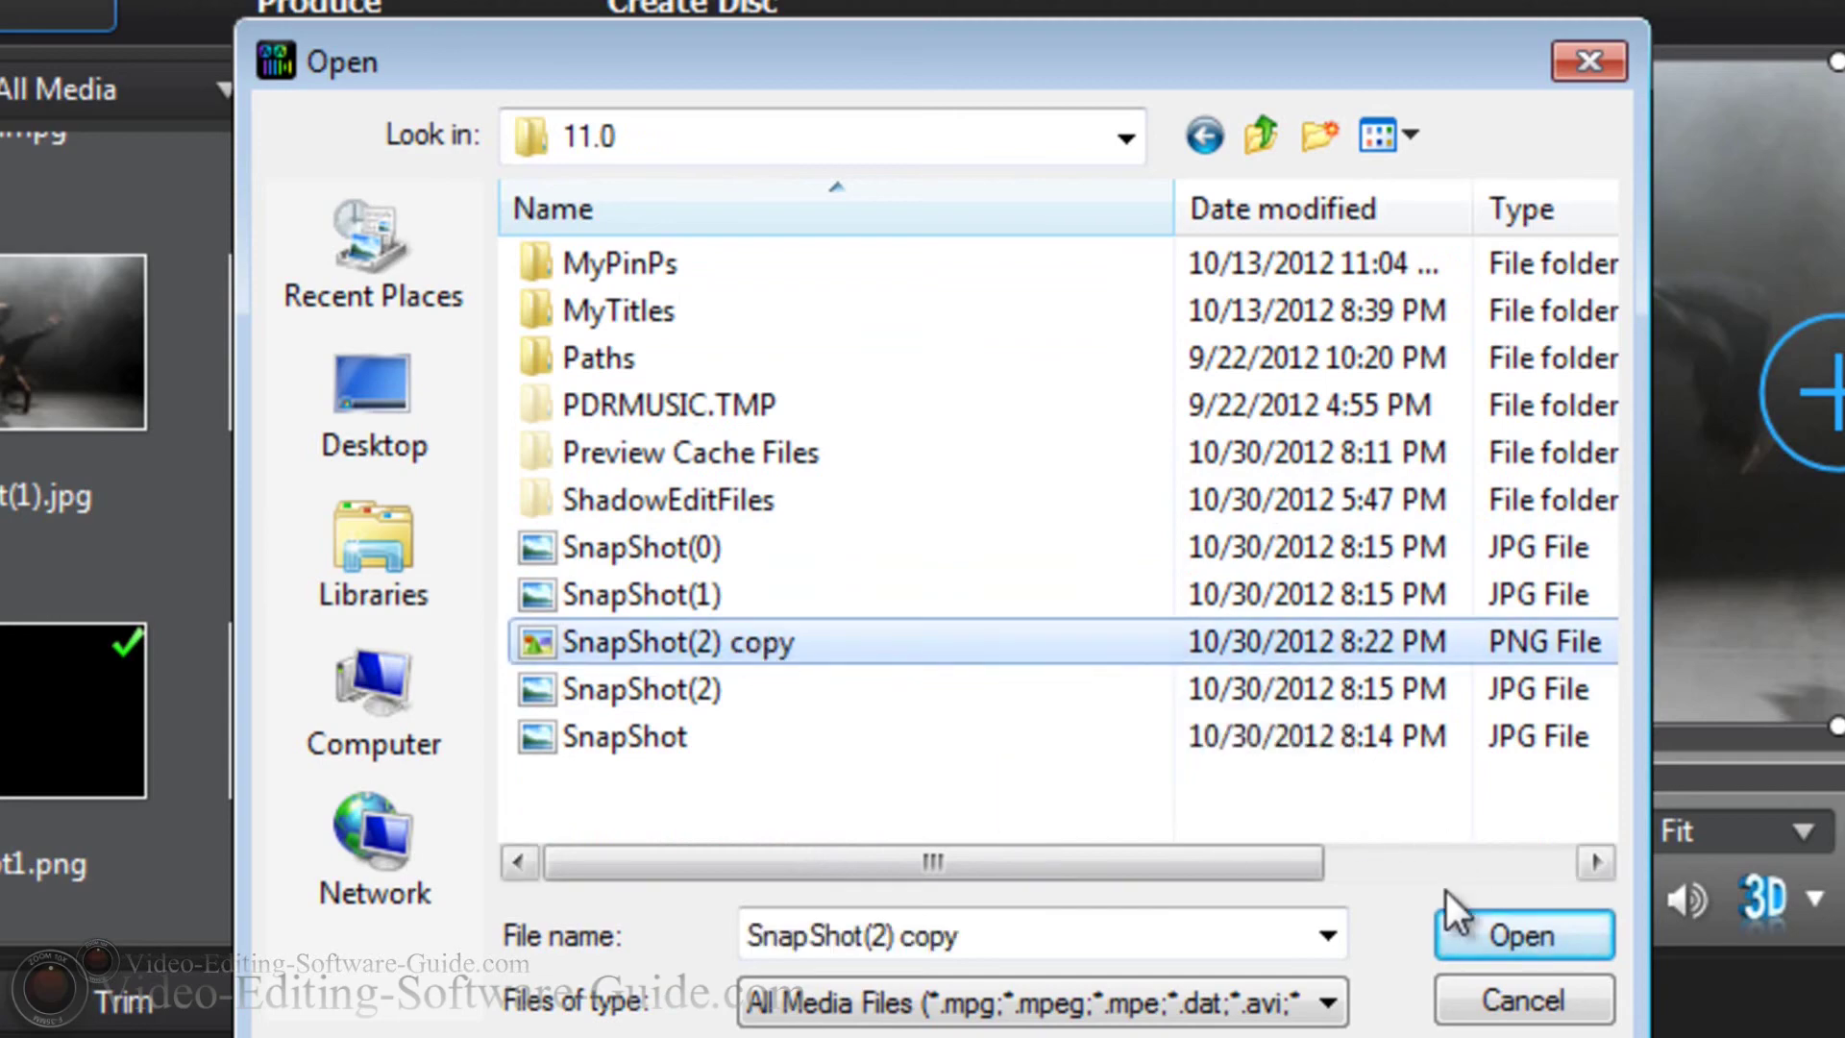
left_click(1488, 937)
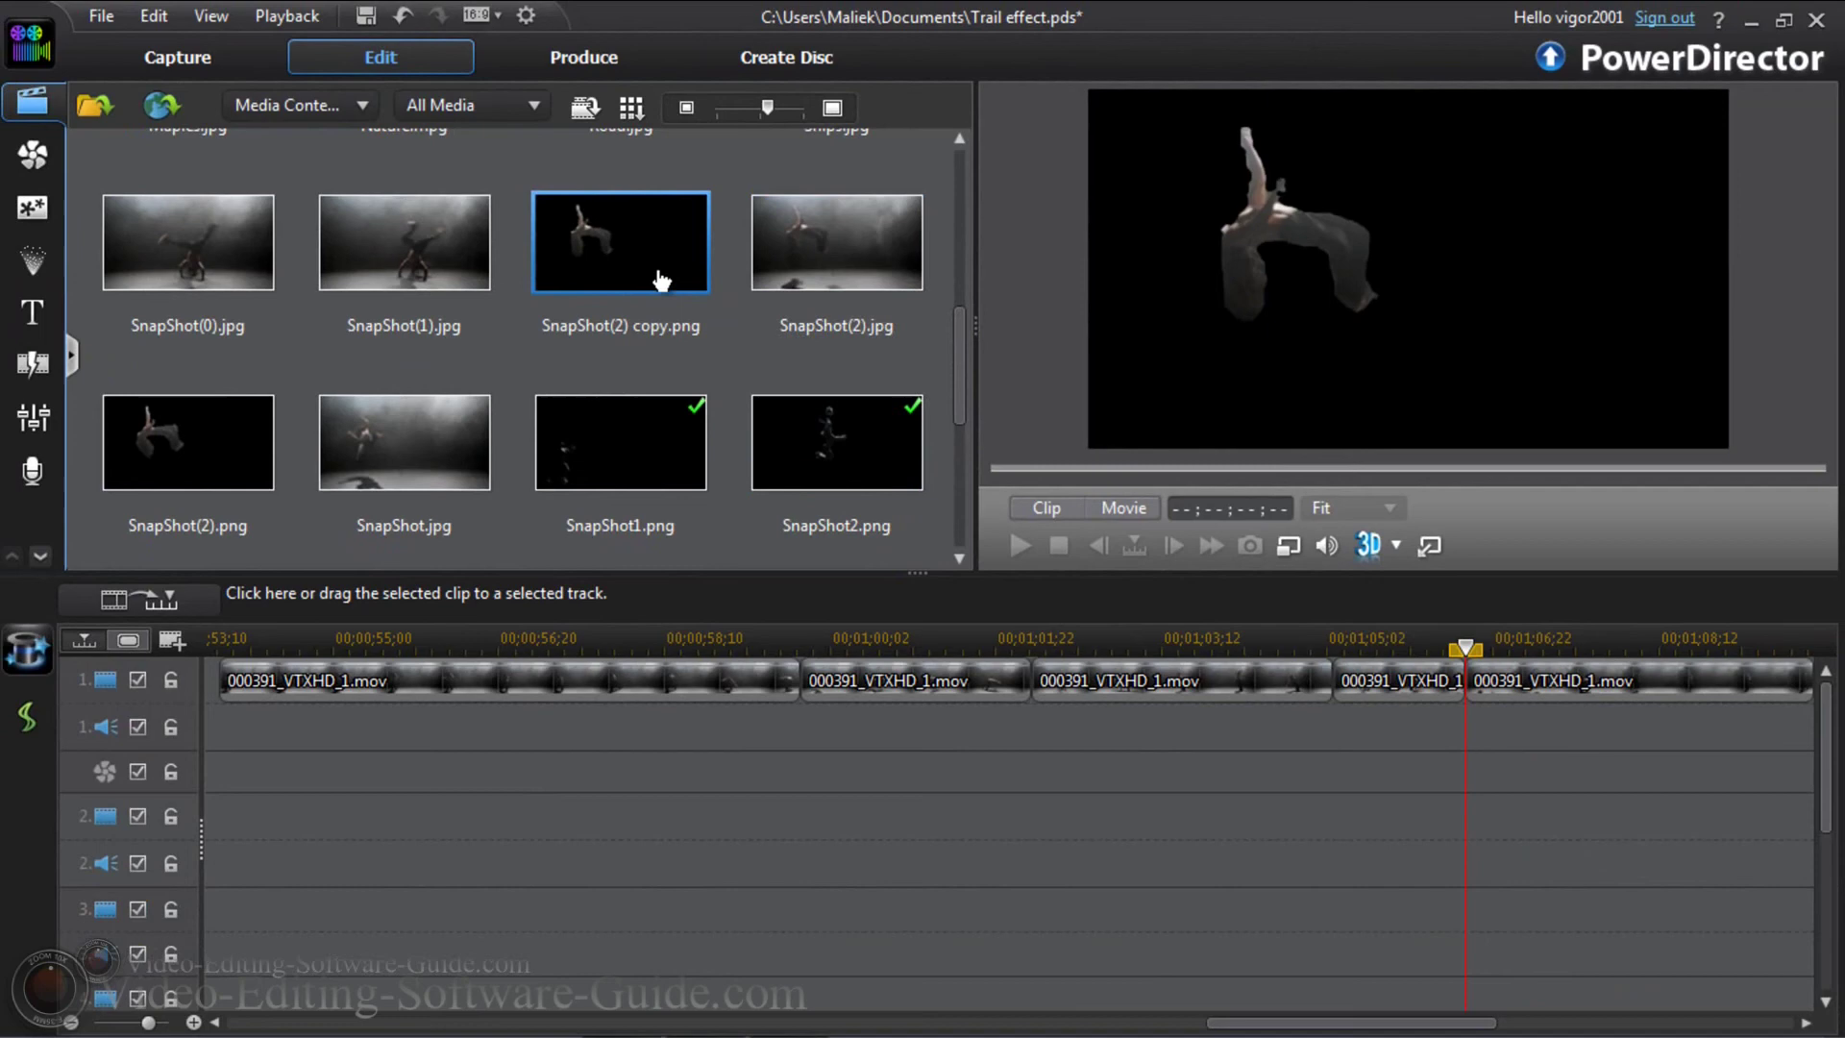
Place SnapShot(2) copy.png on video track 2 at the playhead (00;01;06;14) and preview it
left_click_drag(661, 280, 1469, 815)
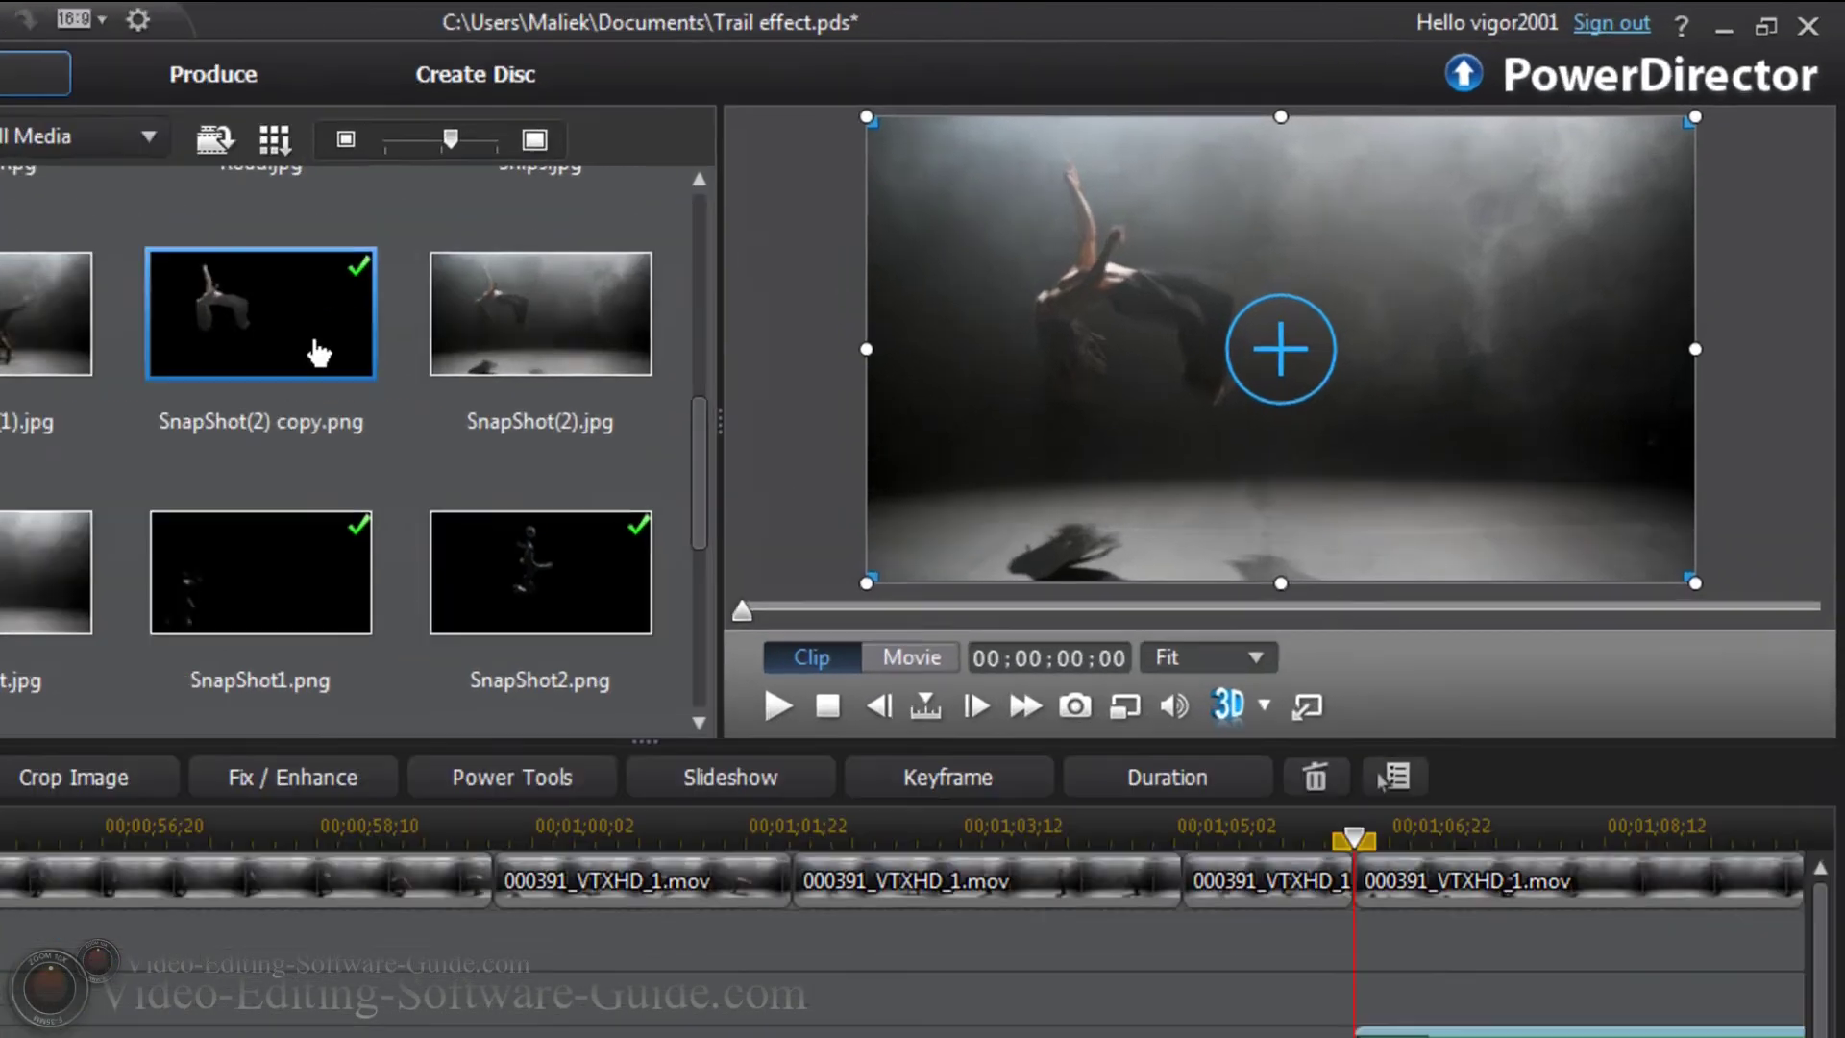
left_click(317, 354)
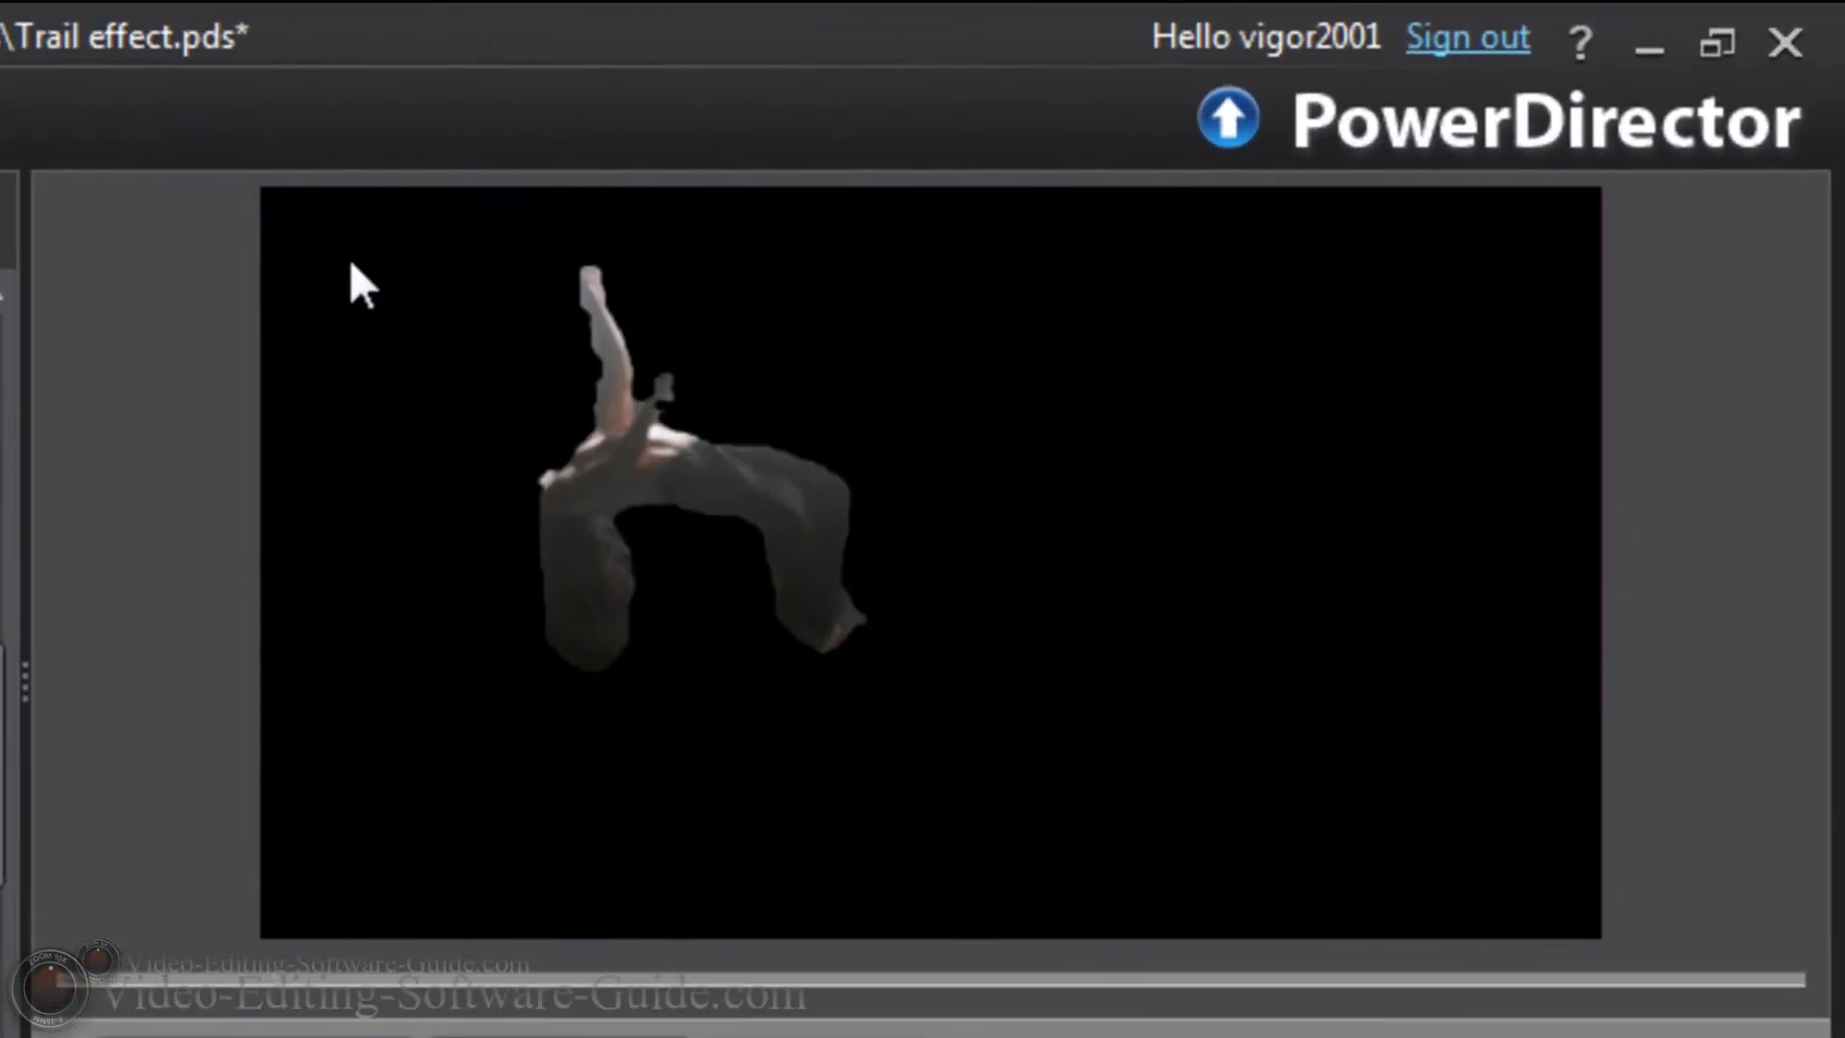